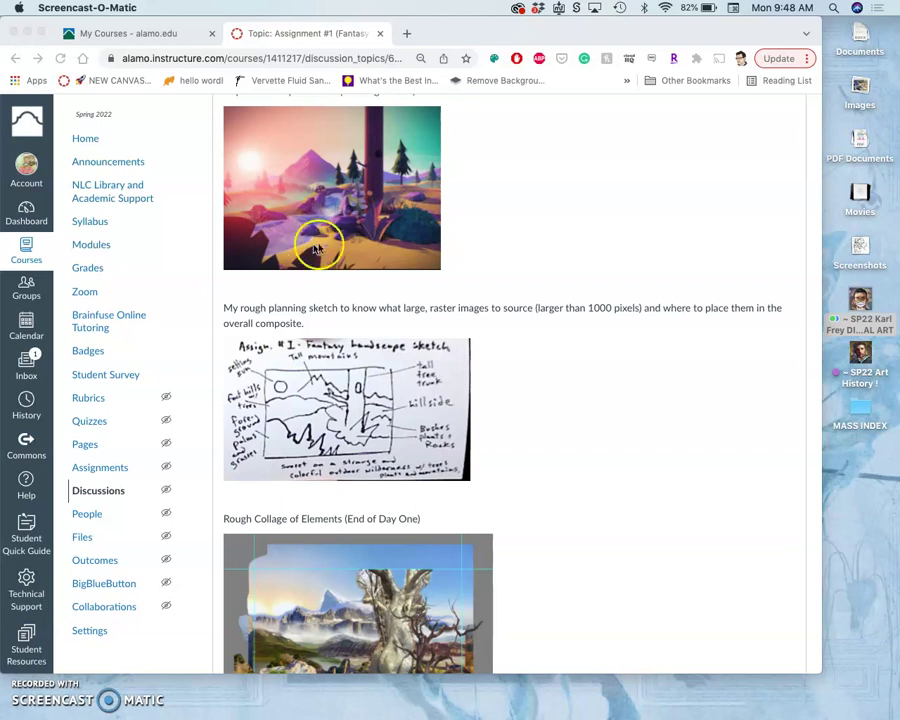
# Review the Assignment #1 (Fantasy Landscape Composite) directions and the example post's inspiration image, planning sketch and rough collage.
pyautogui.scroll(-5, 374, 410)
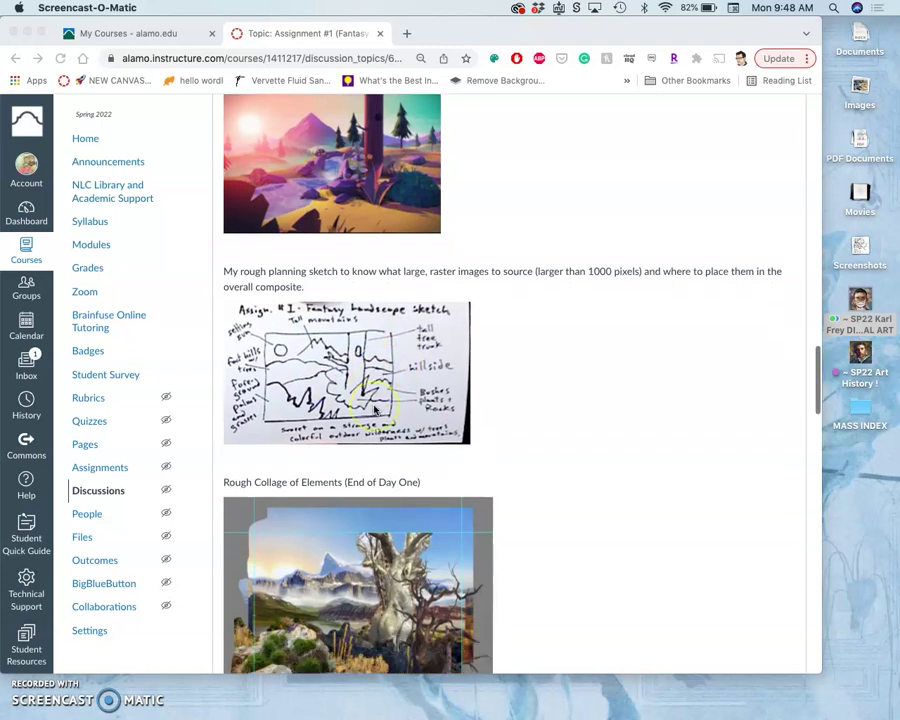
pyautogui.scroll(10, 374, 410)
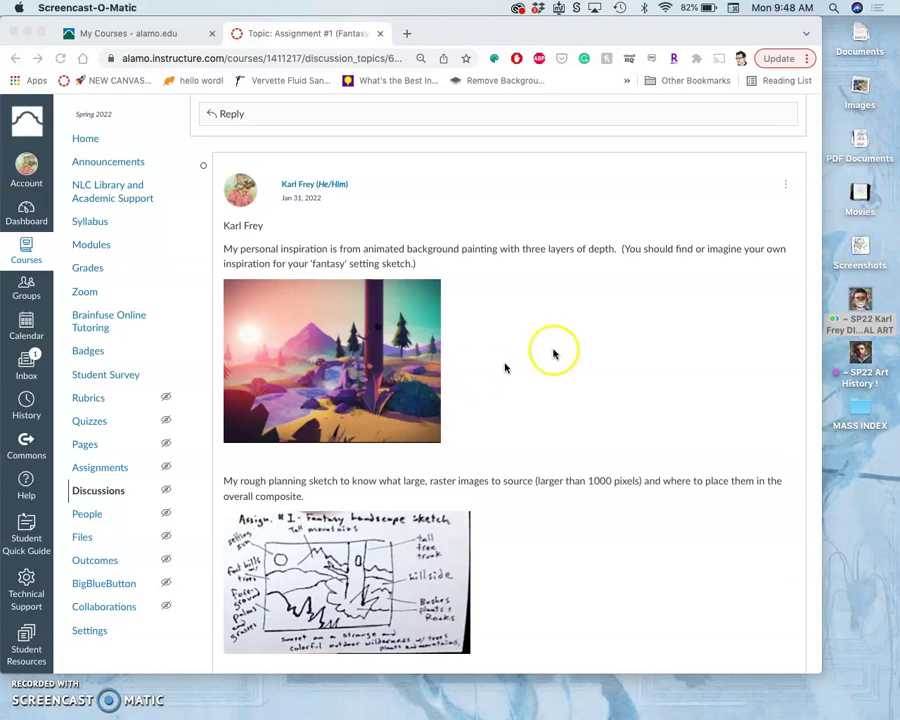
pyautogui.scroll(15, 552, 352)
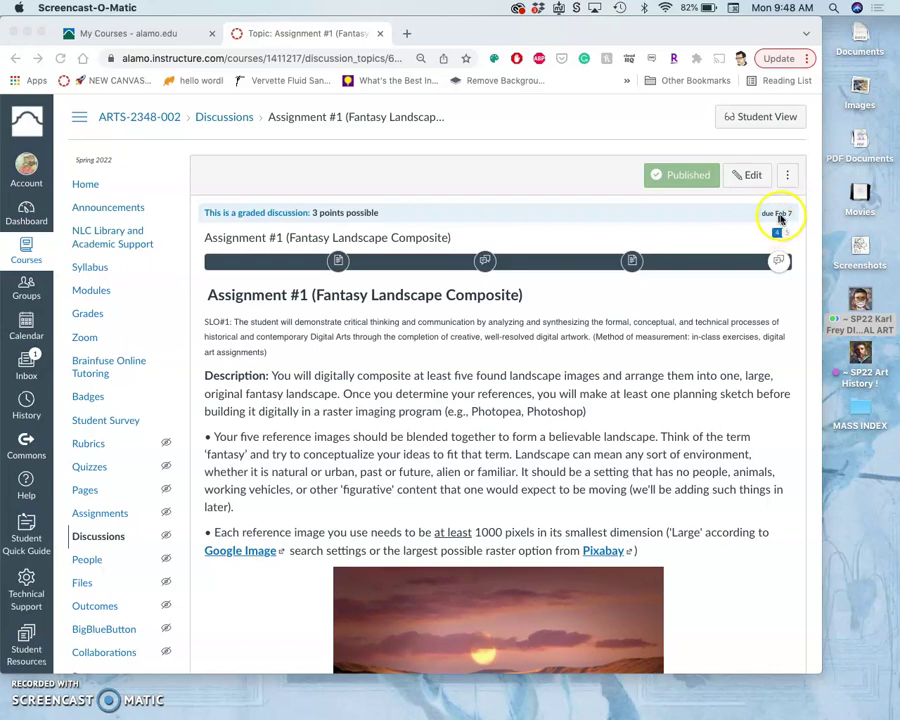
pyautogui.scroll(-10, 572, 400)
pyautogui.scroll(-15, 572, 408)
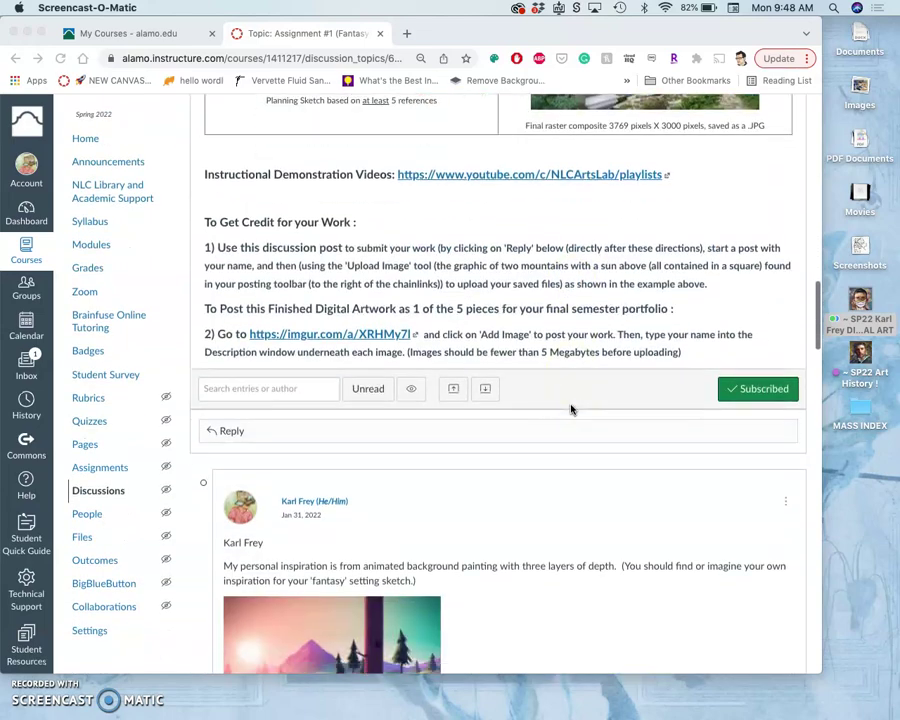
pyautogui.scroll(-5, 572, 408)
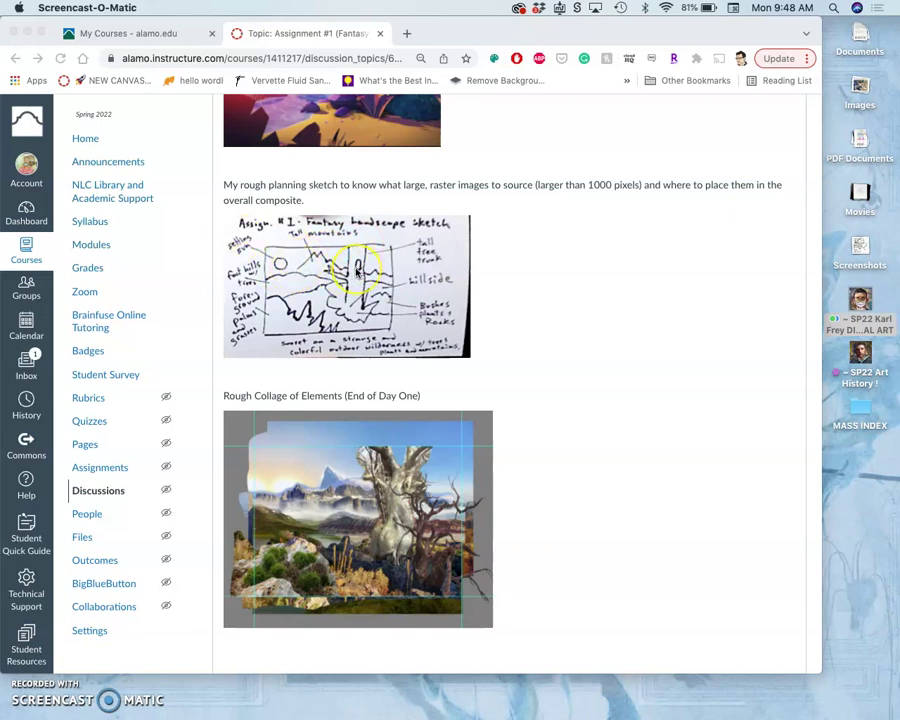
pyautogui.scroll(-2, 357, 270)
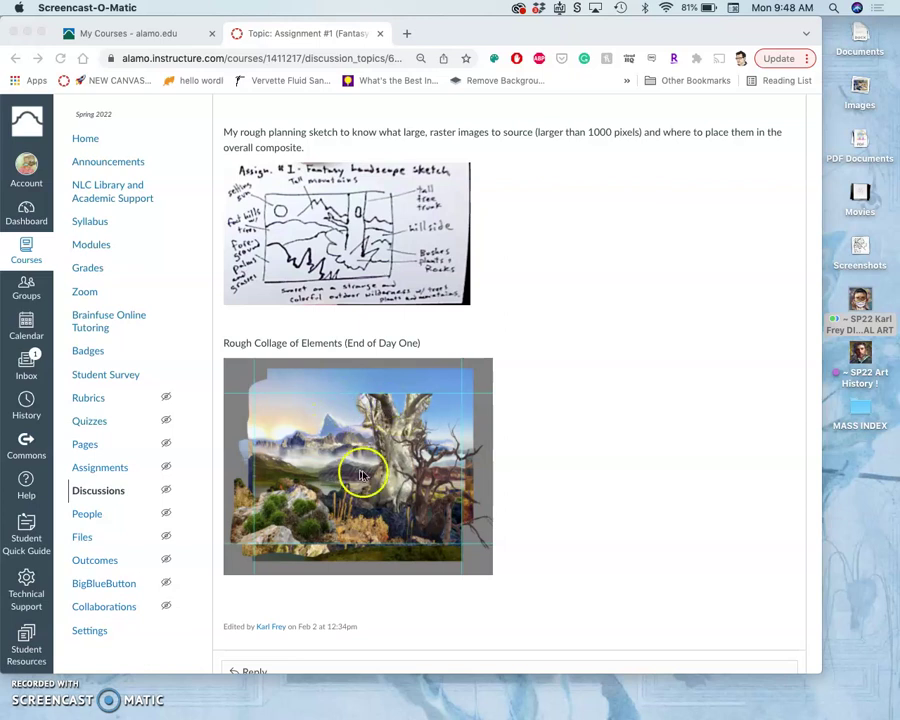
pyautogui.scroll(2, 405, 487)
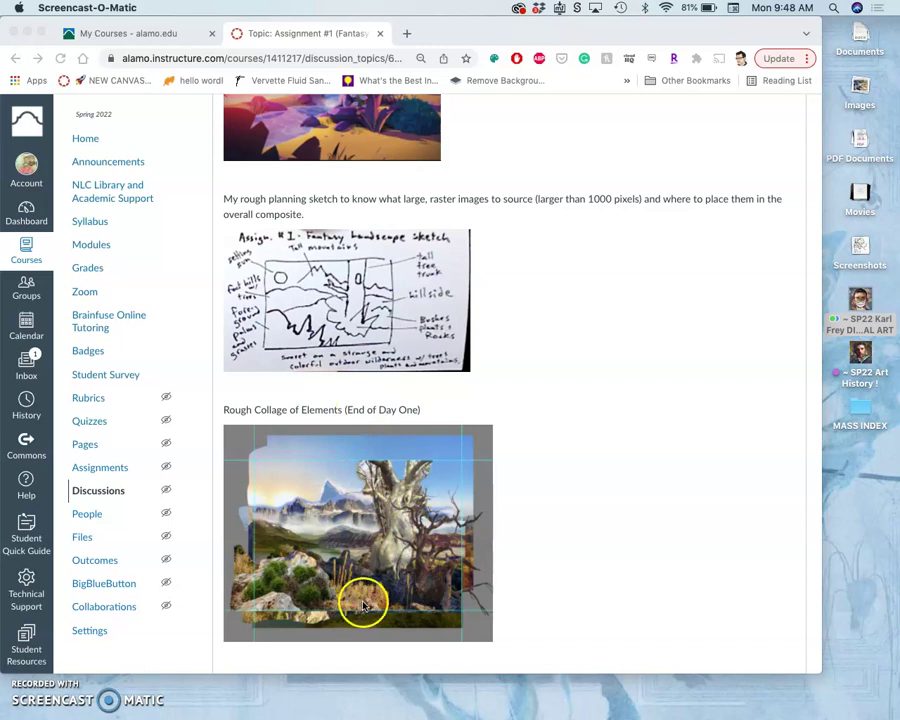
pyautogui.scroll(-2, 366, 590)
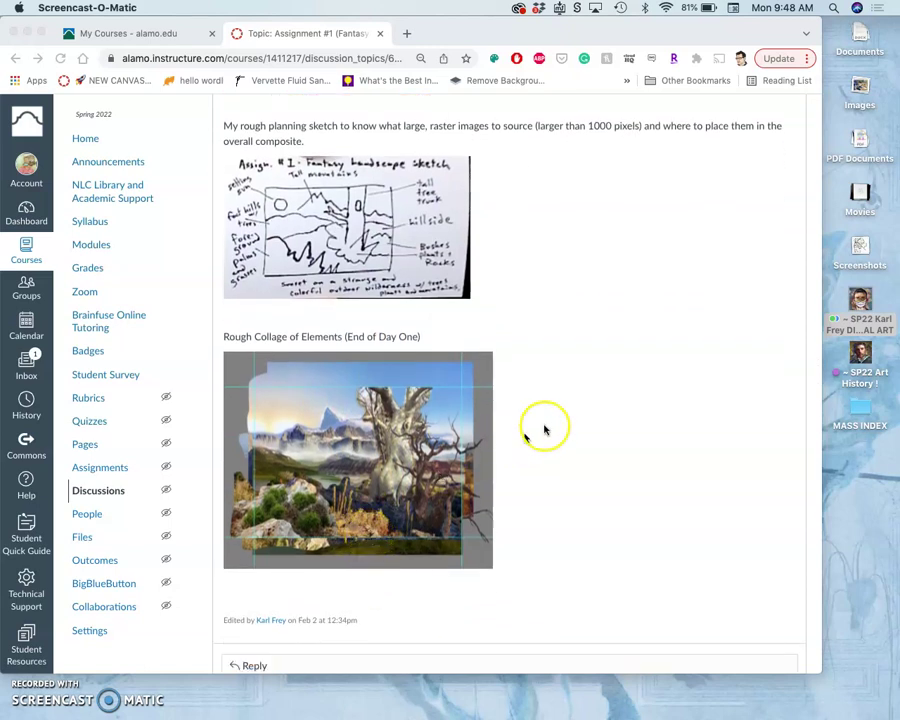
# Enlarge the discussion page and compare the planning sketch with the Rough Collage of Elements image.
pyautogui.click(580, 413)
pyautogui.press('super+equal')
pyautogui.press('super+equal')
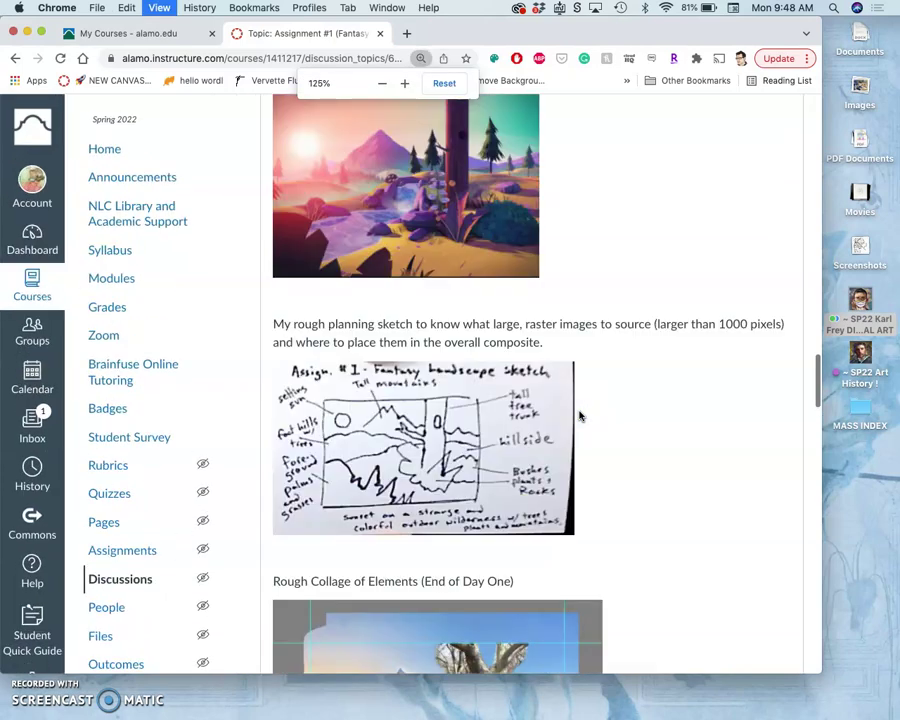
pyautogui.scroll(-4, 580, 413)
pyautogui.moveTo(528, 372); pyautogui.dragTo(480, 372)
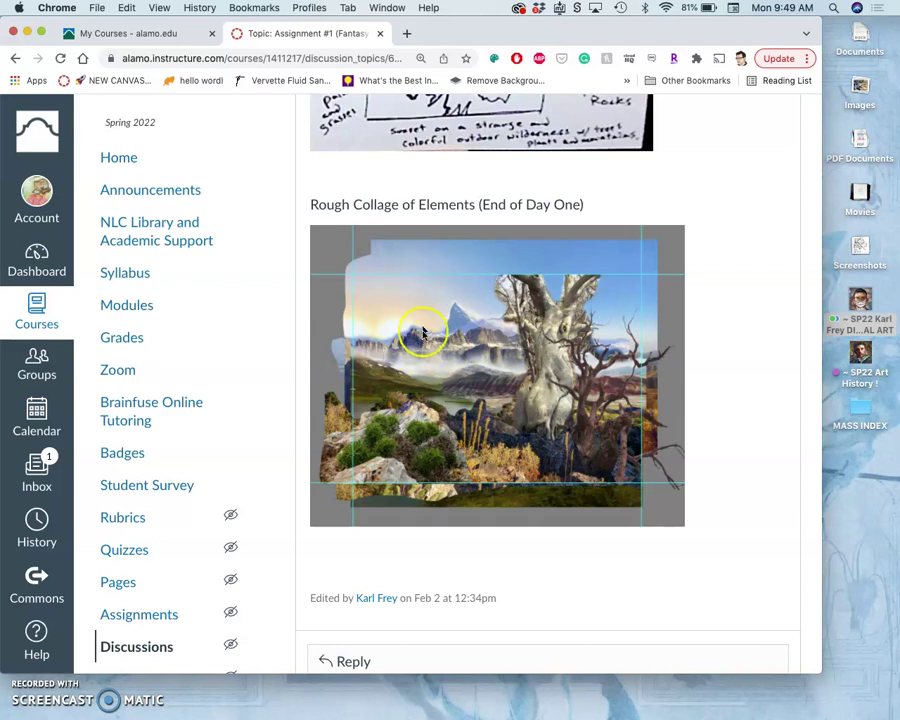
pyautogui.scroll(3, 437, 332)
pyautogui.scroll(1, 437, 332)
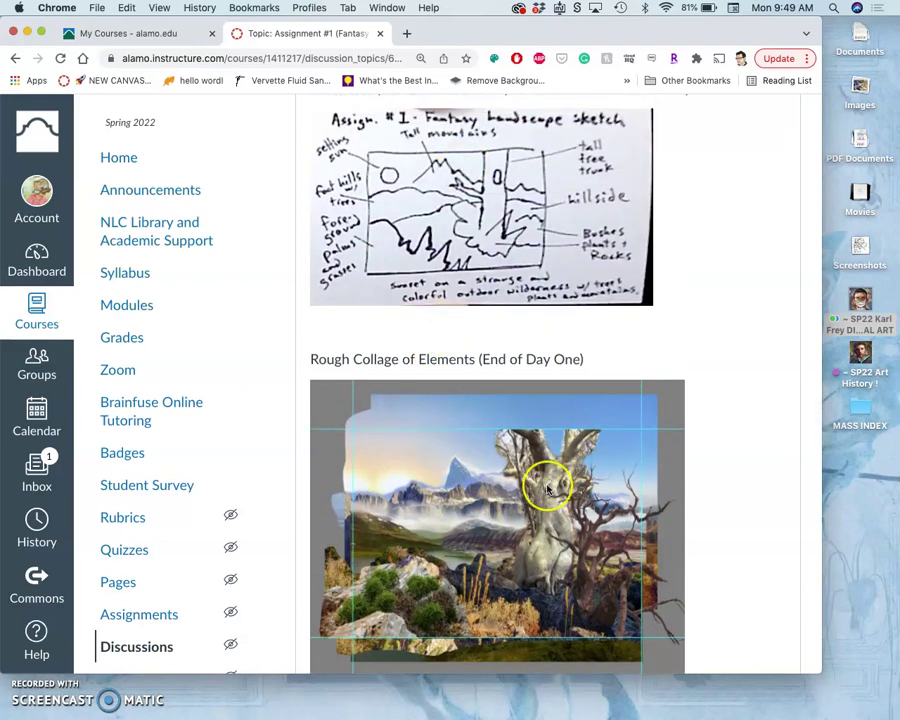
pyautogui.scroll(-3, 547, 515)
pyautogui.scroll(-2, 547, 489)
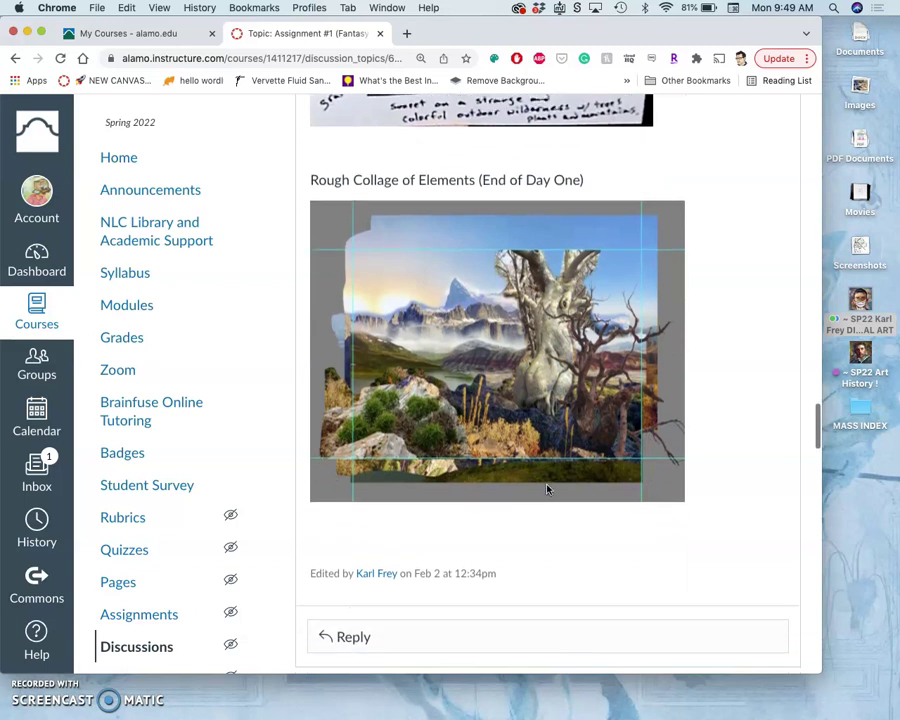
# Open the Fantasy Landscape PSD in Photoshop from the Assignment #1 Fantasy Landscape Composite folder inside the desktop's SP22 digital art folder.
pyautogui.click(862, 305)
pyautogui.doubleClick(862, 305)
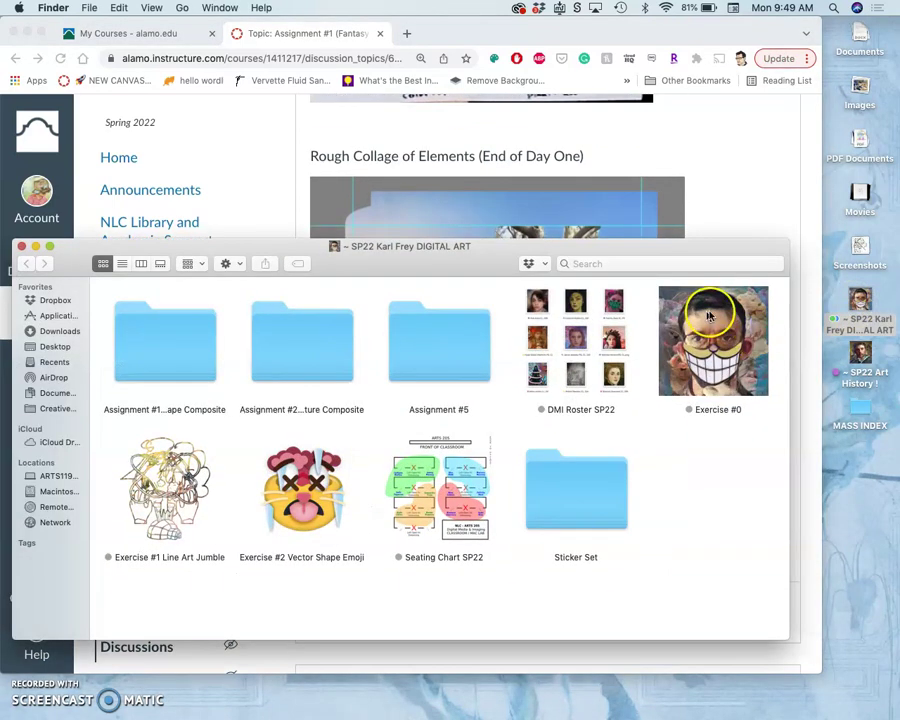
pyautogui.doubleClick(184, 358)
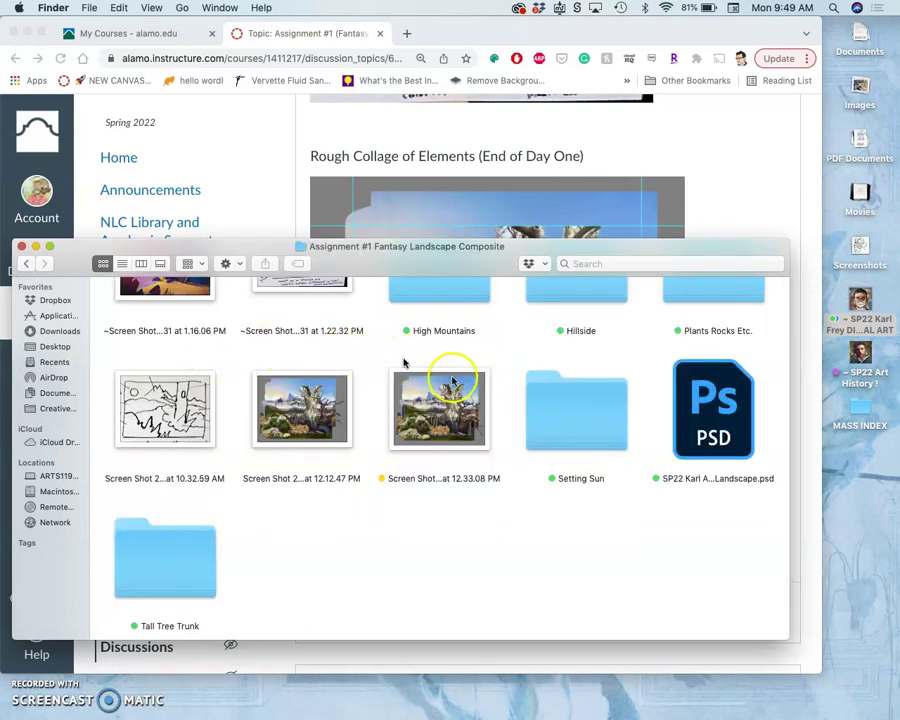
pyautogui.scroll(3, 458, 390)
pyautogui.scroll(-3, 460, 392)
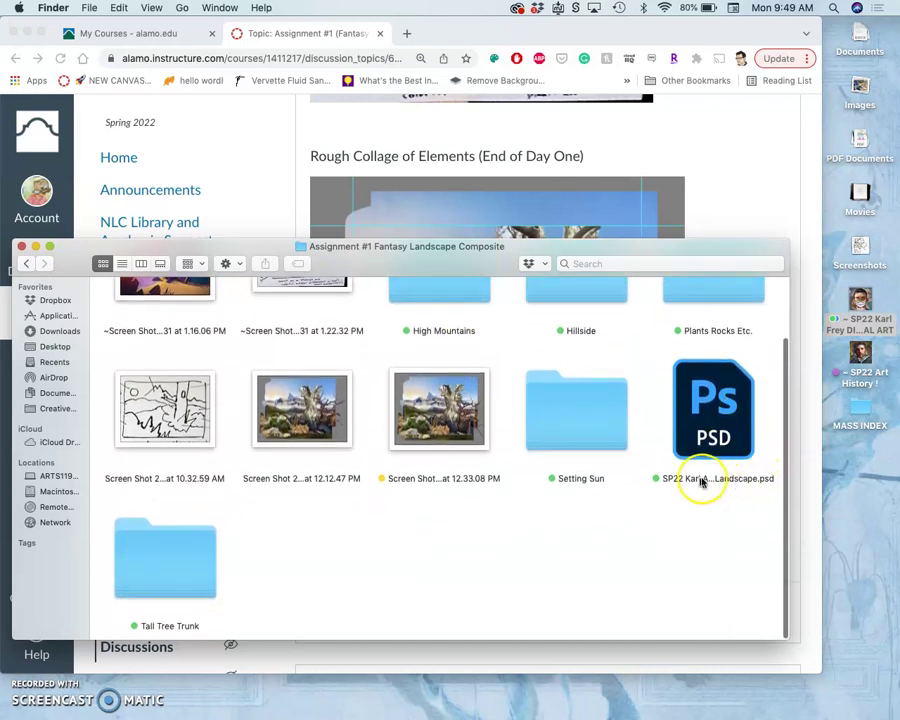
pyautogui.click(727, 425)
pyautogui.doubleClick(727, 425)
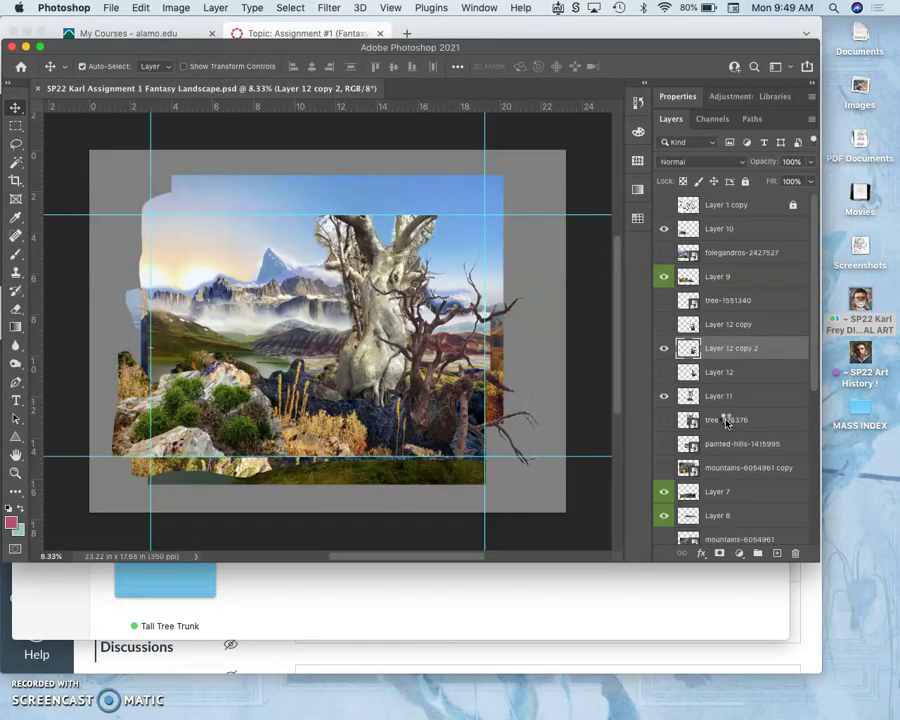
# Examine the collage in Photoshop and toggle the sunrise-4701632 layer's visibility to check which part of the sky it supplies.
pyautogui.moveTo(727, 421); pyautogui.dragTo(445, 289)
pyautogui.moveTo(382, 287); pyautogui.dragTo(470, 255)
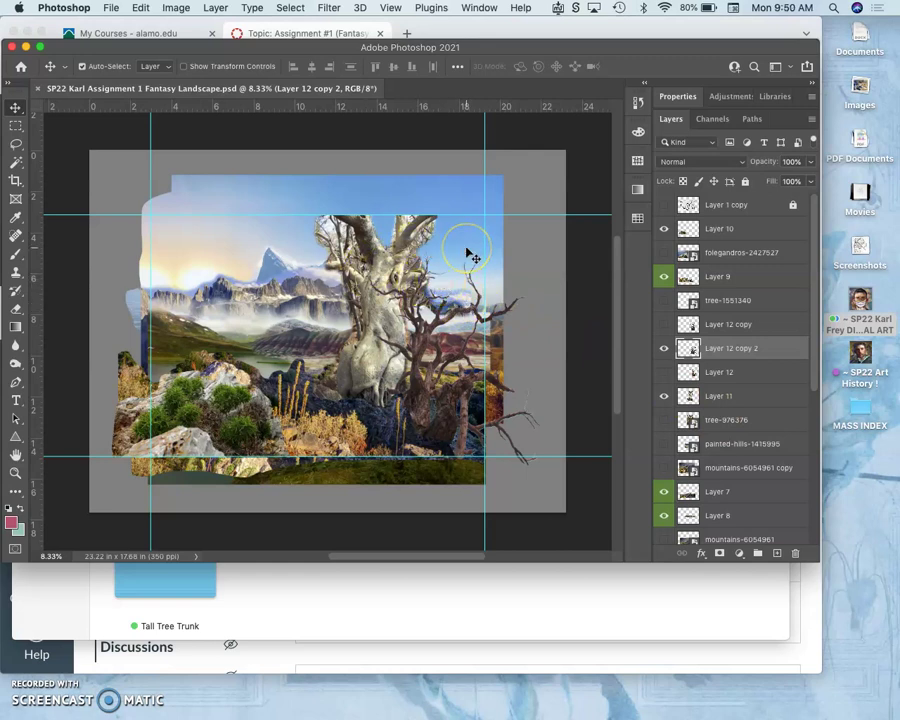
pyautogui.moveTo(467, 252); pyautogui.dragTo(392, 272)
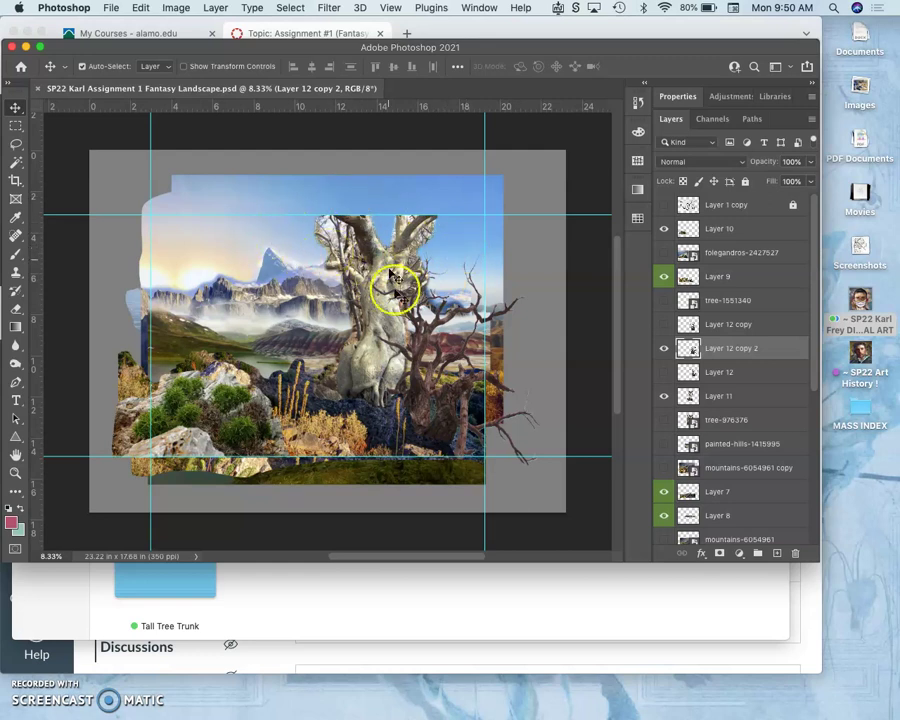
pyautogui.scroll(-5, 719, 420)
pyautogui.click(664, 485)
pyautogui.click(663, 485)
pyautogui.moveTo(150, 281); pyautogui.dragTo(192, 285)
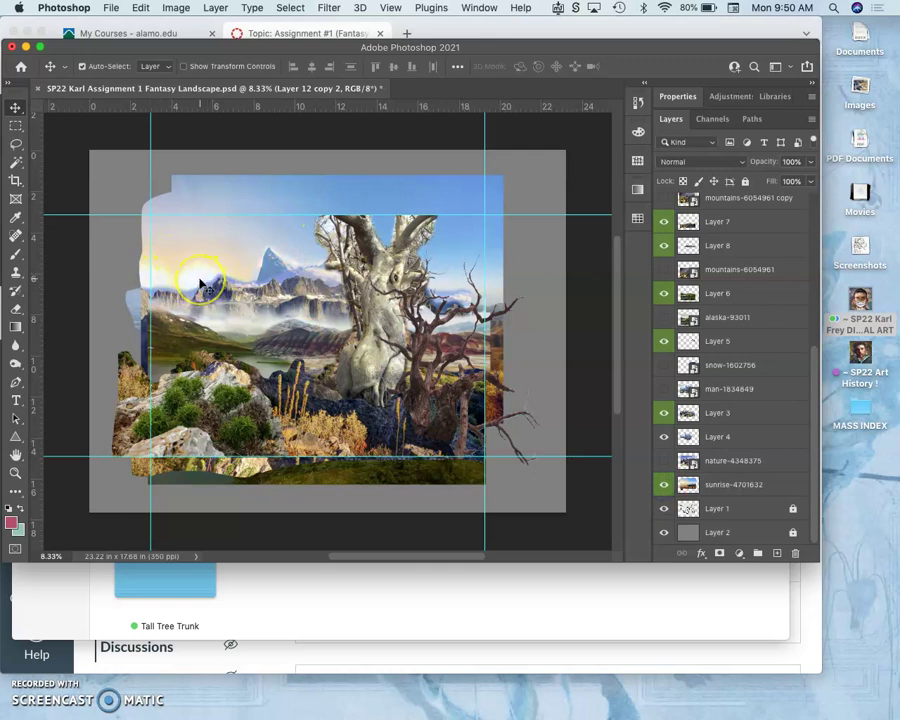
pyautogui.click(664, 489)
pyautogui.click(664, 490)
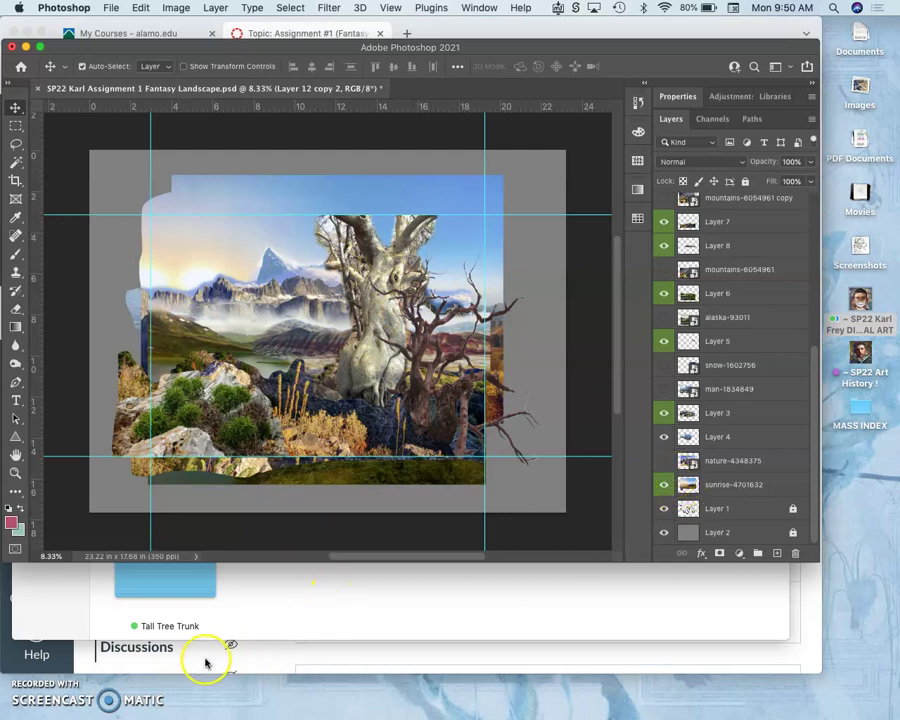
# Move the assignment folder window aside in Finder, and open the Pixabay website in a new Chrome tab.
pyautogui.click(301, 600)
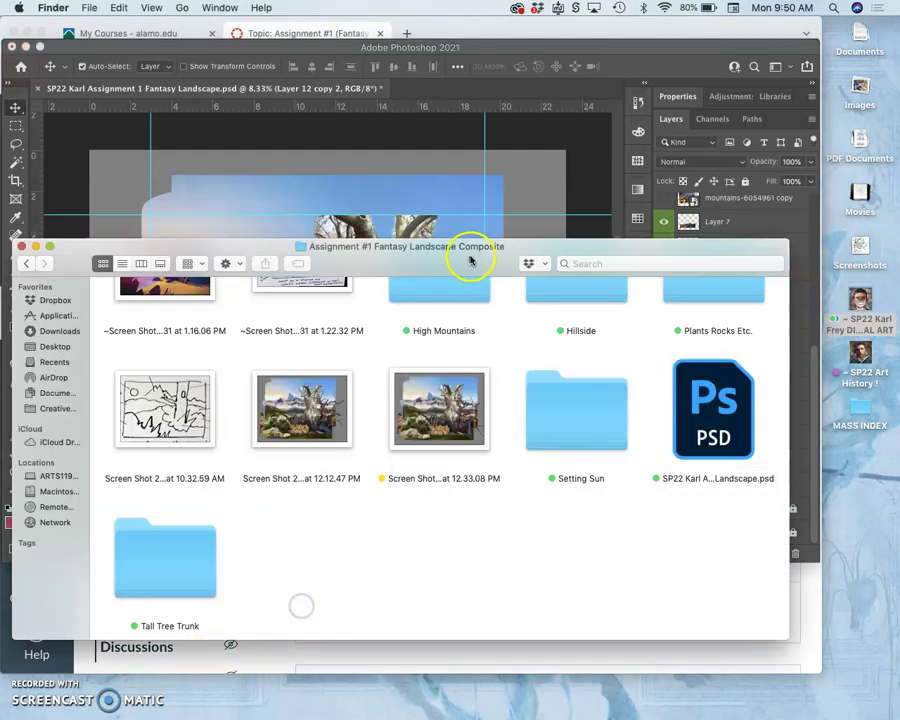
pyautogui.moveTo(470, 254); pyautogui.dragTo(577, 294)
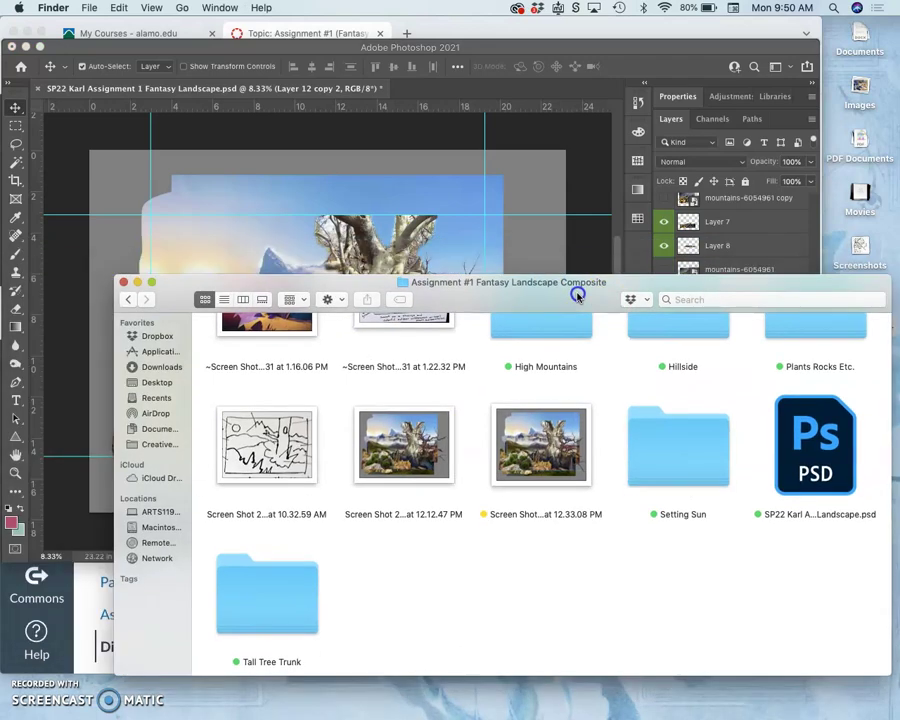
pyautogui.click(525, 31)
pyautogui.click(407, 34)
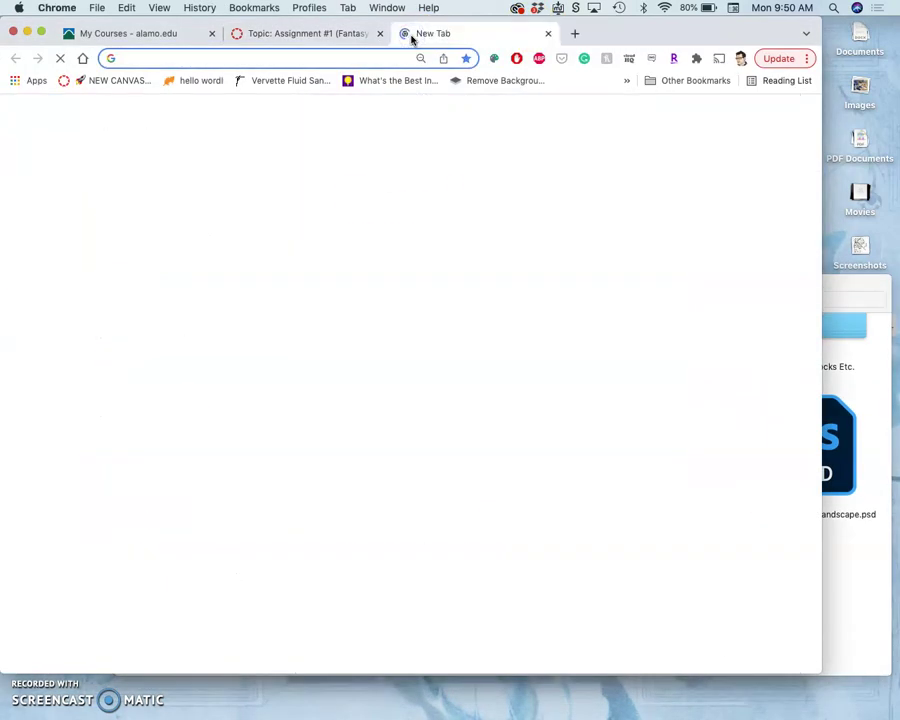
pyautogui.write('pixabay')
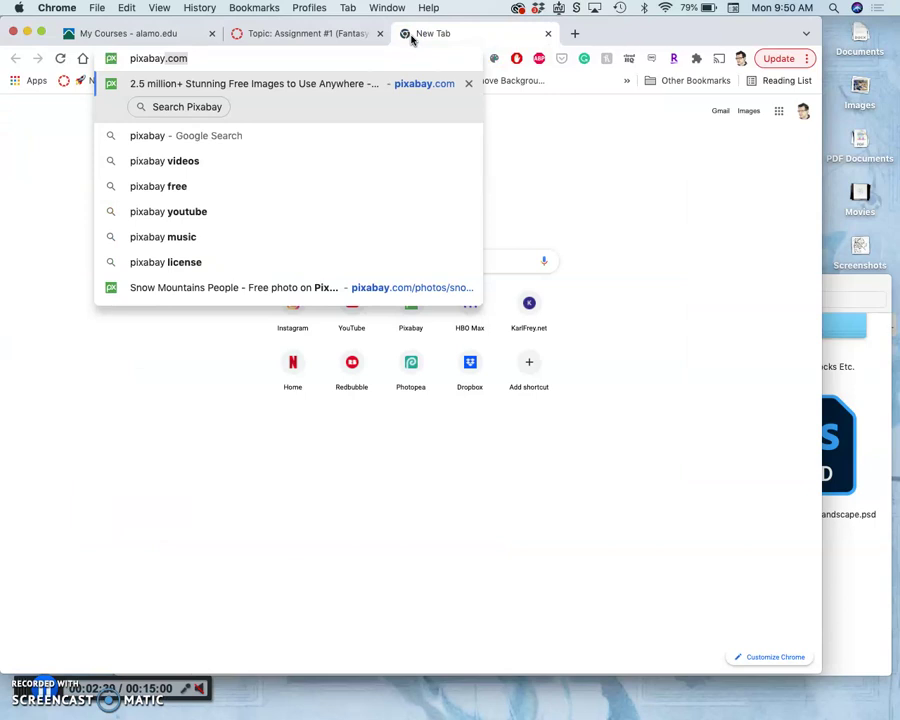
pyautogui.press('Return')
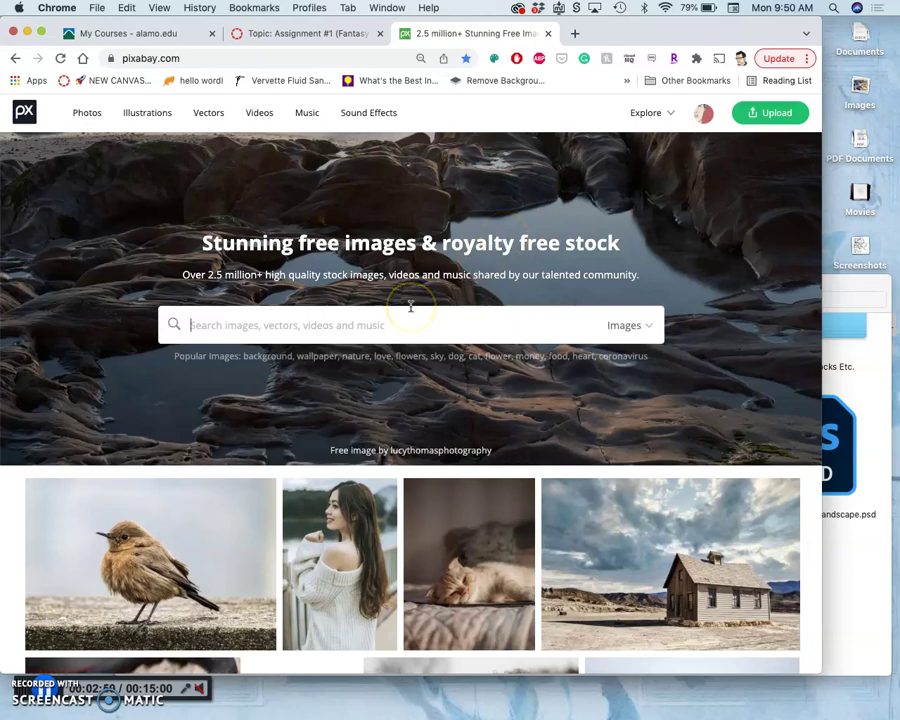
# Search Pixabay images for "celestial sky".
pyautogui.click(331, 325)
pyautogui.write('celestial sky')
pyautogui.press('Return')
# Open the space panorama galaxy image from the celestial sky results in a separate tab.
pyautogui.scroll(-4, 406, 350)
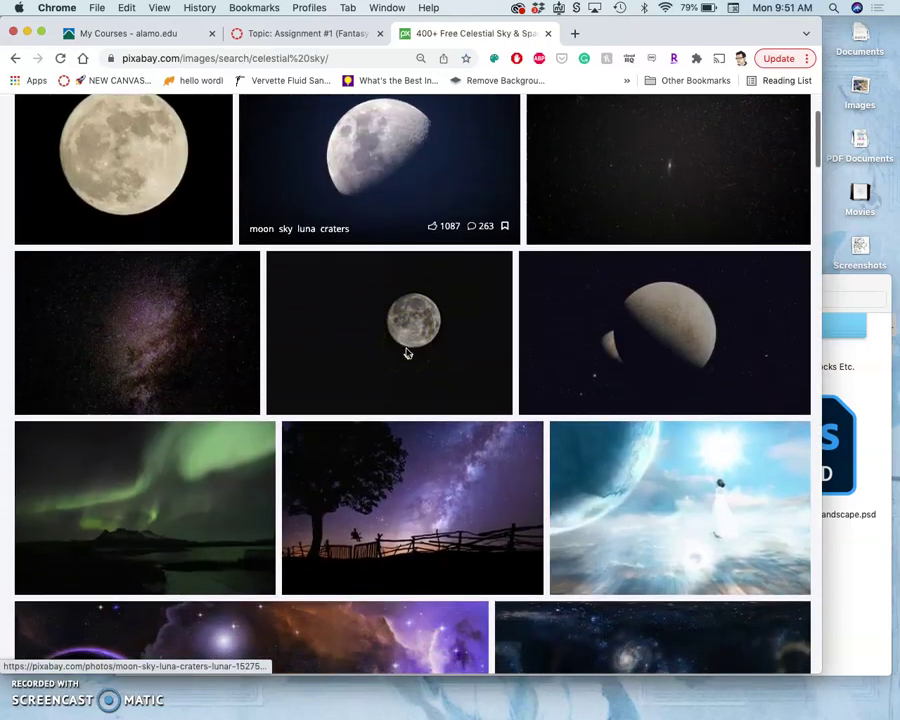
pyautogui.scroll(-1, 407, 353)
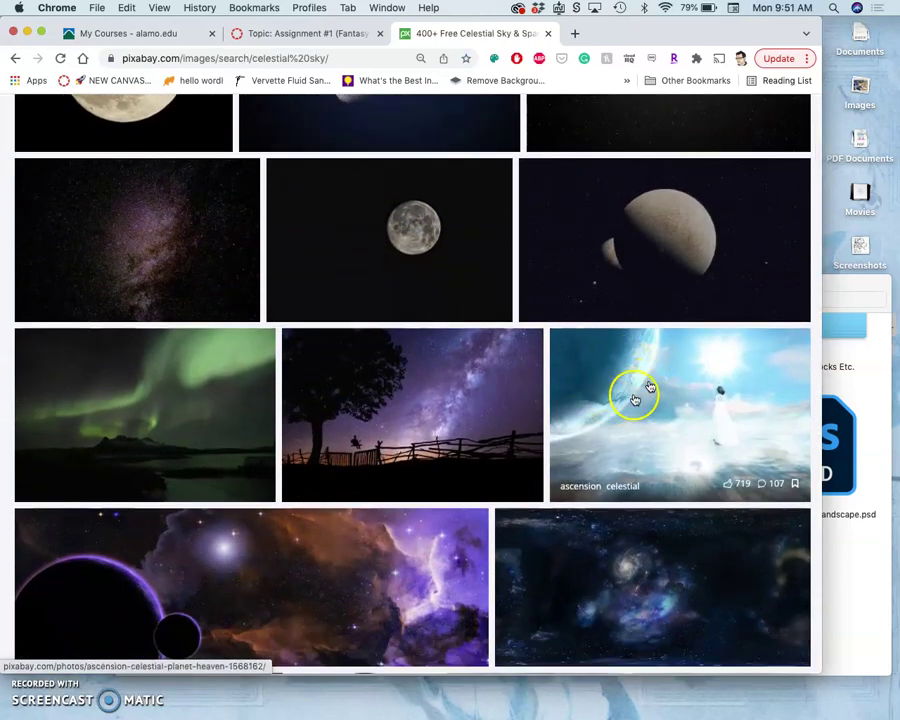
pyautogui.scroll(-5, 612, 404)
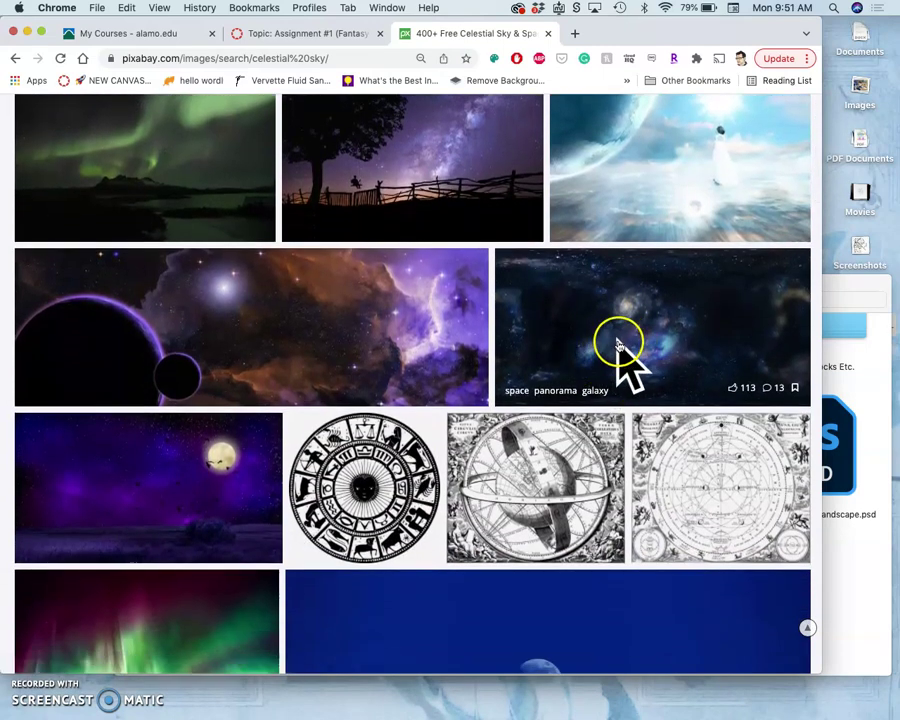
pyautogui.rightClick(587, 328)
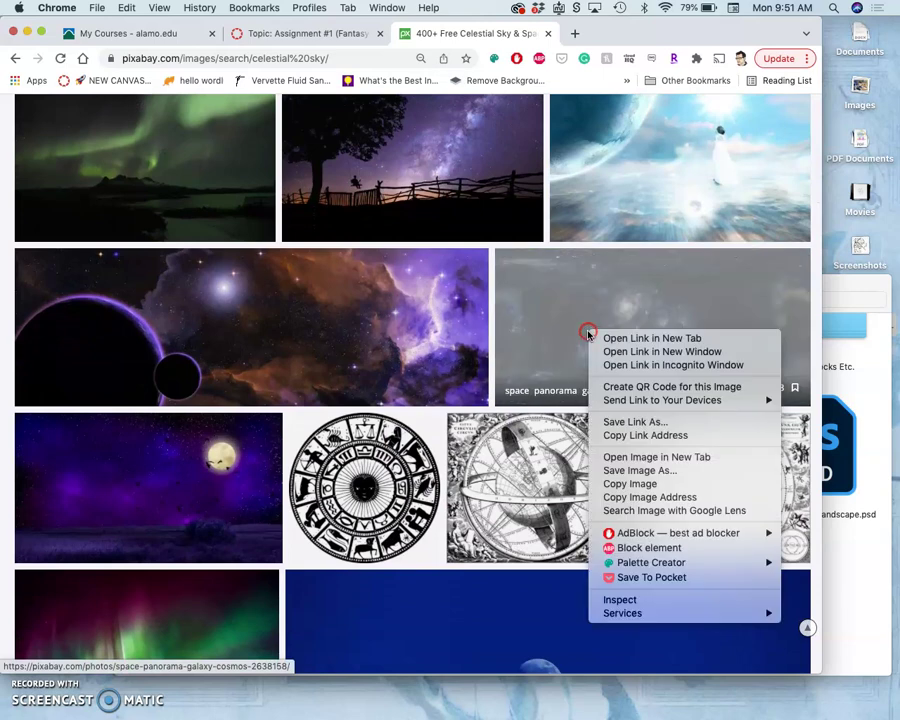
pyautogui.click(625, 338)
# Browse further through the celestial sky results for other sky images suitable for the composite.
pyautogui.scroll(2, 492, 386)
pyautogui.scroll(-2, 492, 388)
pyautogui.scroll(1, 492, 390)
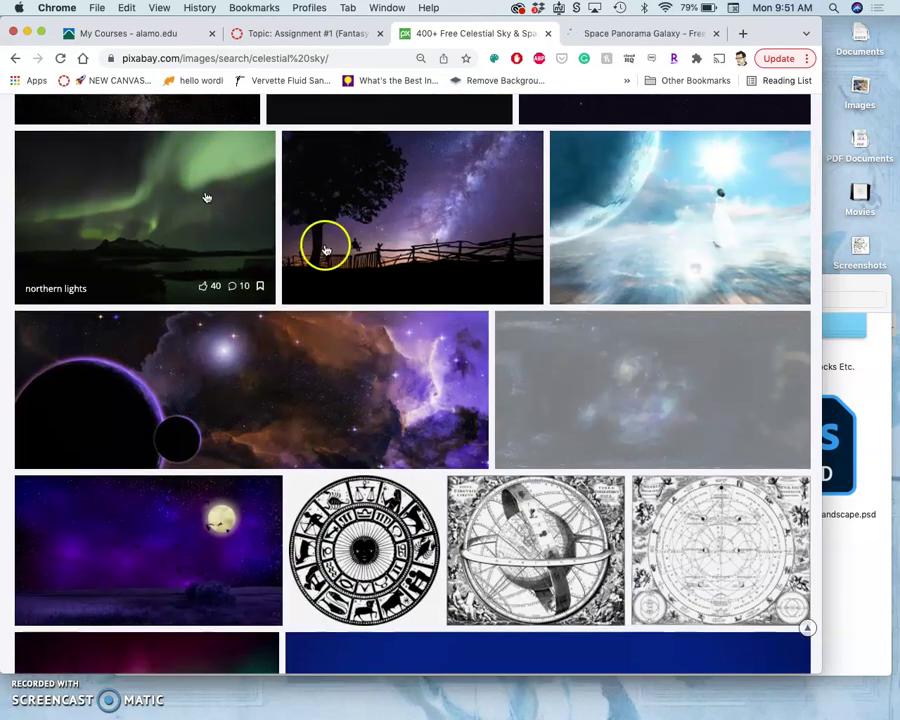
pyautogui.scroll(-2, 320, 240)
pyautogui.scroll(2, 325, 248)
pyautogui.scroll(-6, 437, 204)
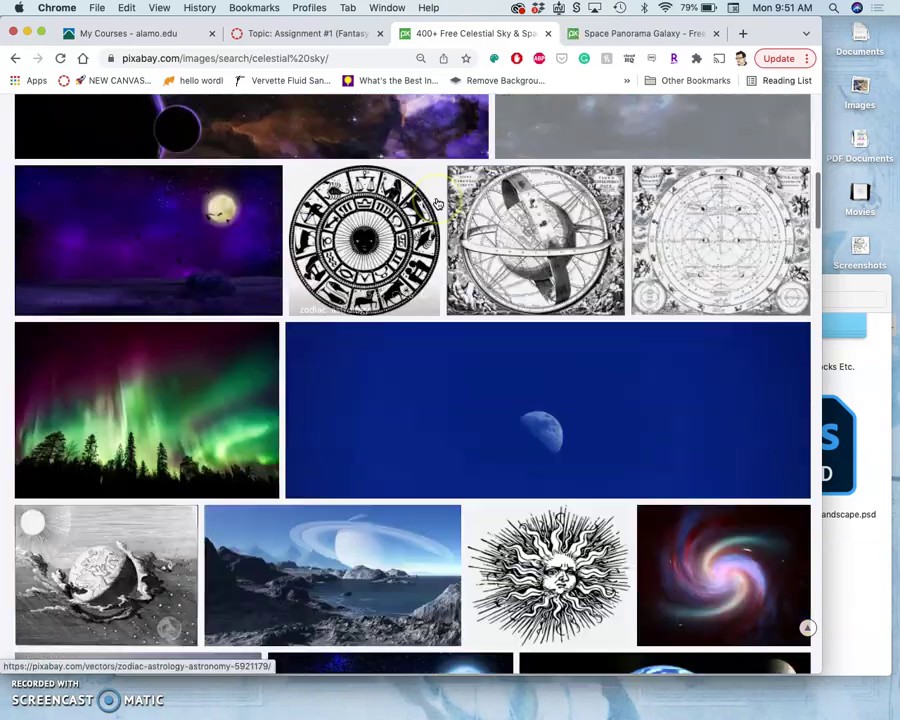
pyautogui.scroll(-4, 437, 204)
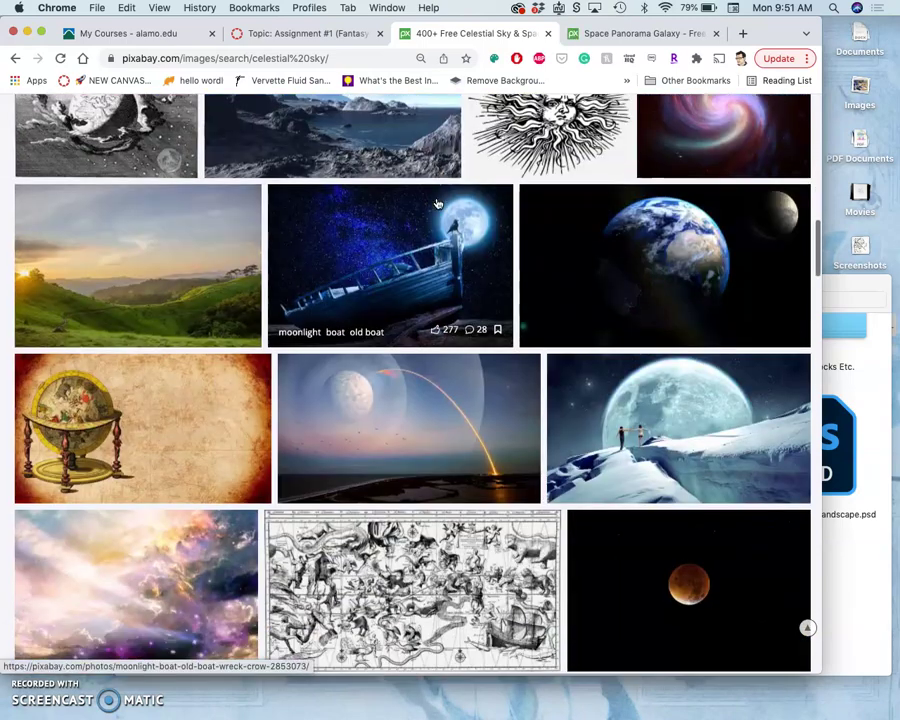
pyautogui.scroll(-3, 437, 204)
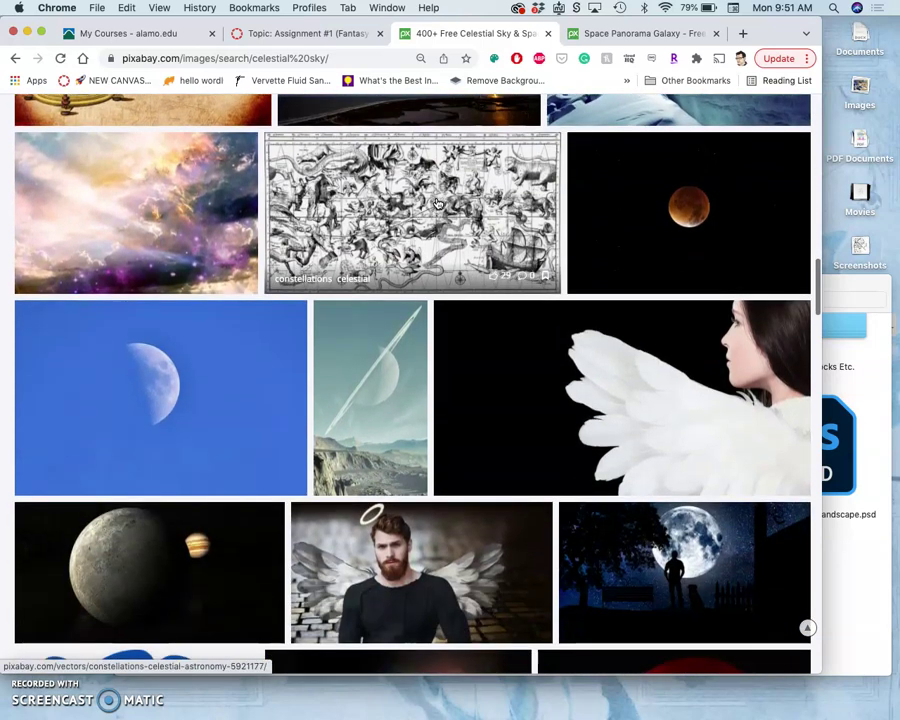
pyautogui.click(422, 228)
pyautogui.scroll(-6, 422, 228)
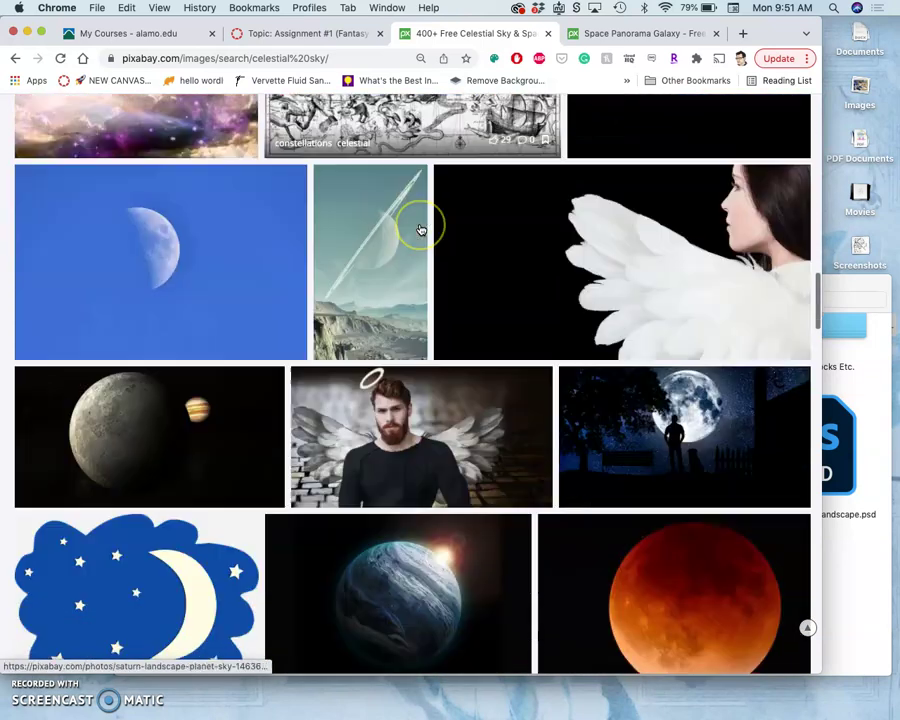
pyautogui.scroll(-4, 421, 229)
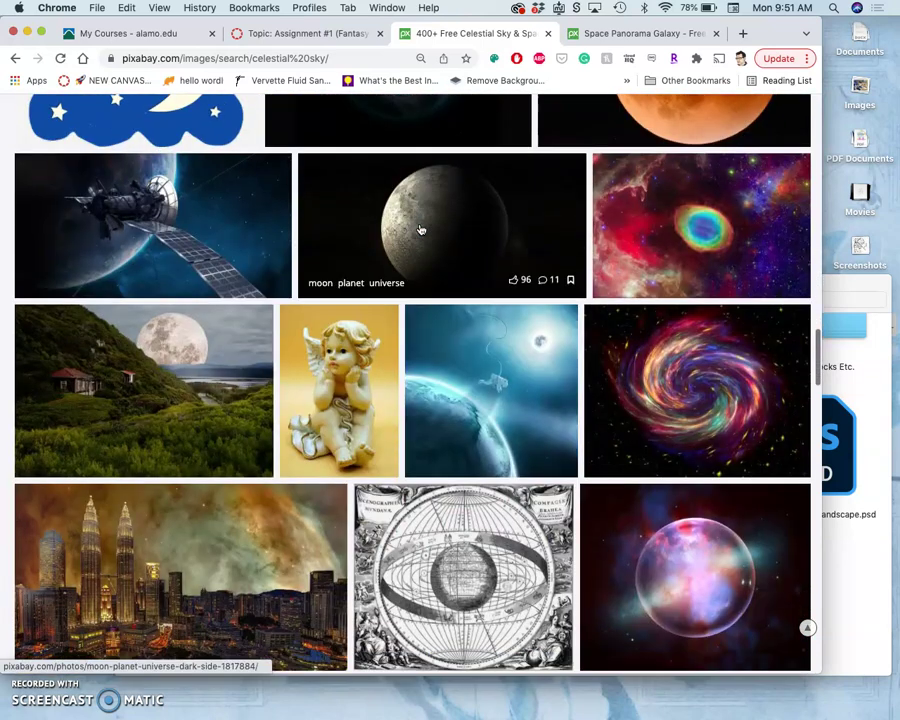
pyautogui.scroll(-6, 421, 229)
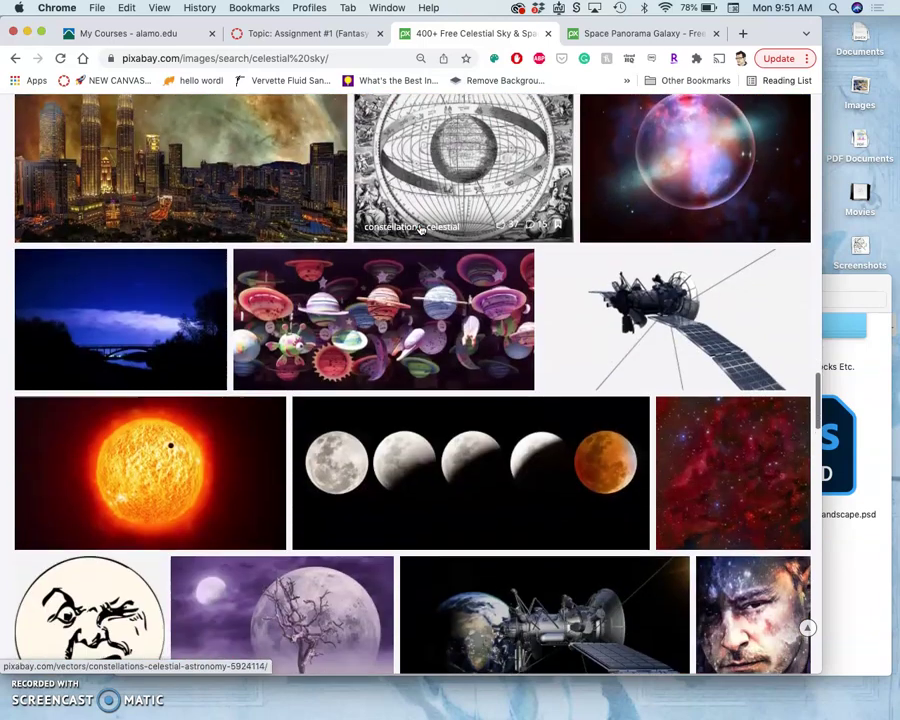
pyautogui.scroll(-1, 421, 230)
pyautogui.scroll(-2, 421, 229)
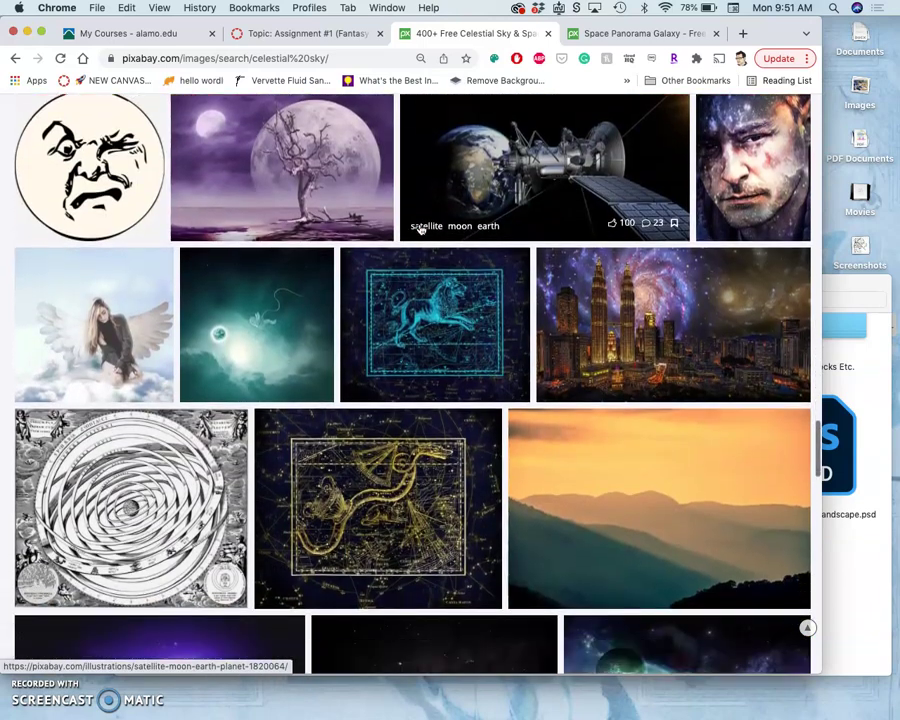
# View the Kuala Lumpur city image with the spiral galaxy in a separate tab, and close that tab.
pyautogui.rightClick(638, 236)
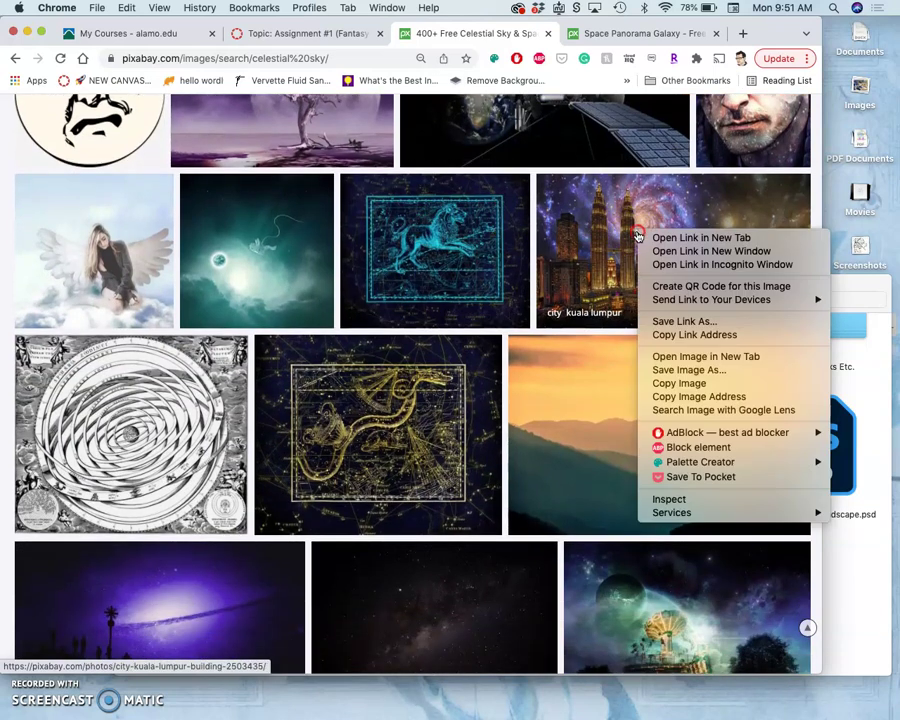
pyautogui.click(658, 237)
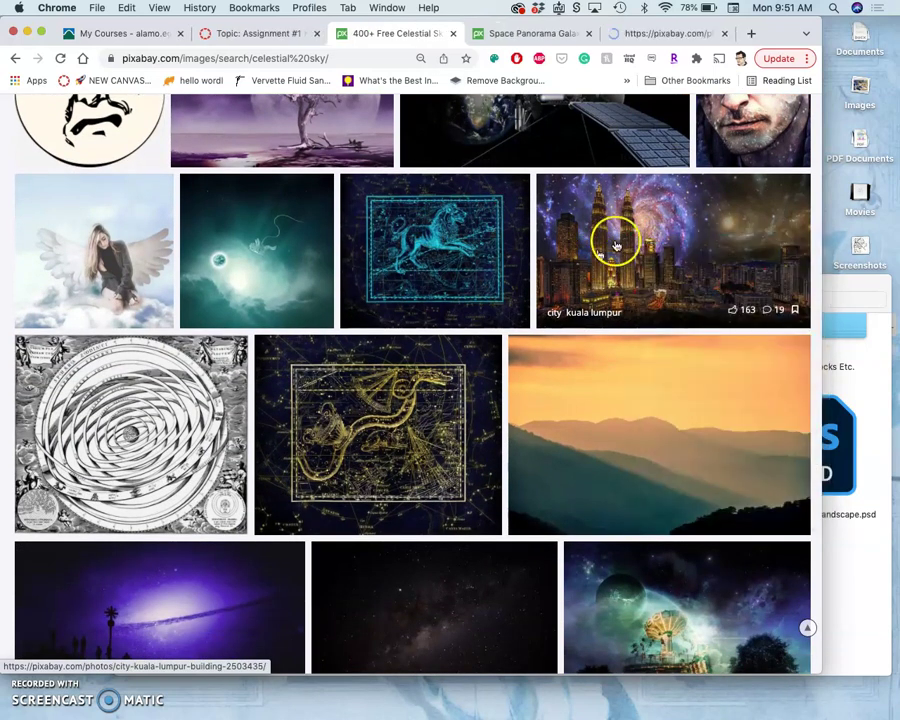
pyautogui.click(652, 35)
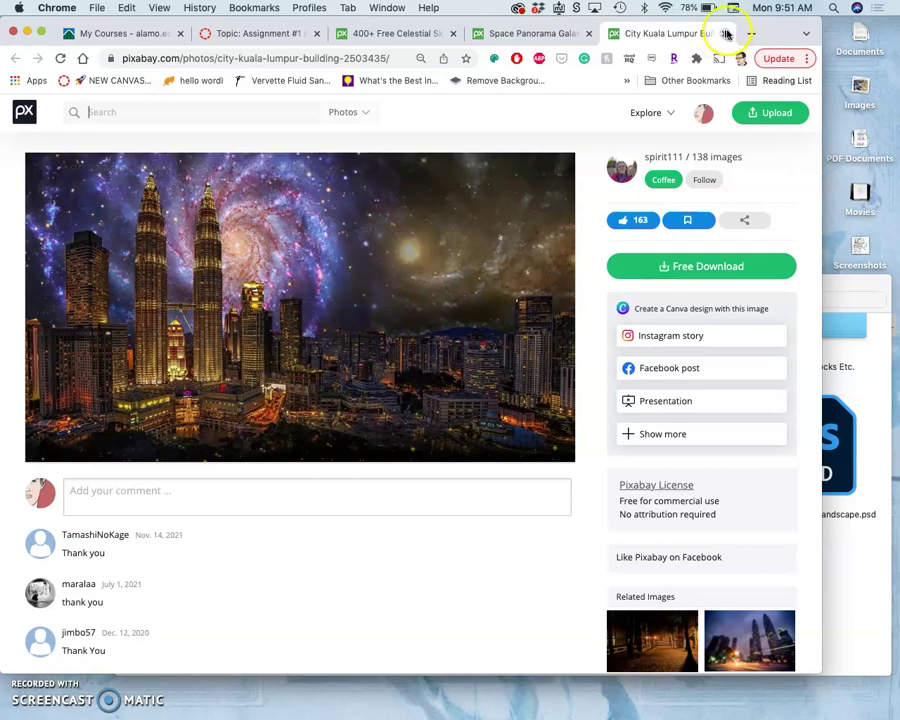
pyautogui.click(723, 34)
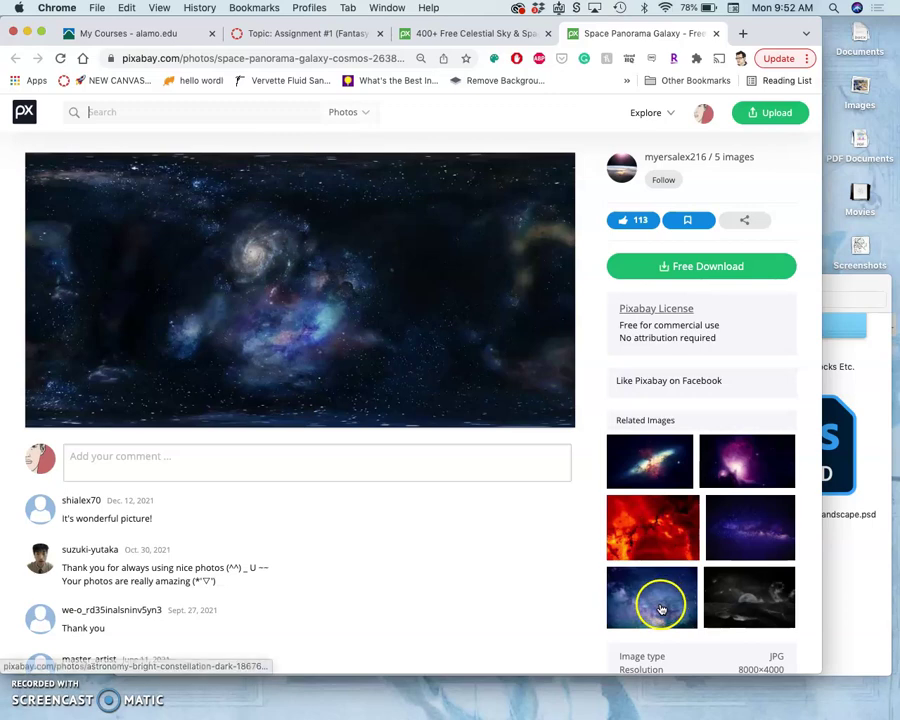
# Open the related blue starry constellation image from the space panorama page and download its largest JPG version (5.1 MB).
pyautogui.scroll(-2, 665, 470)
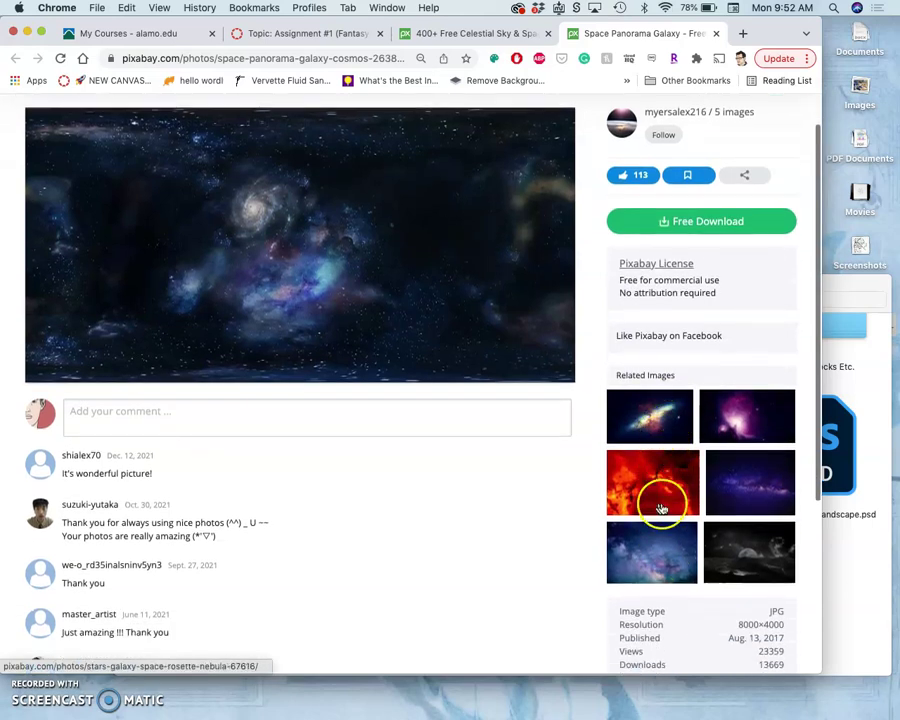
pyautogui.click(648, 550)
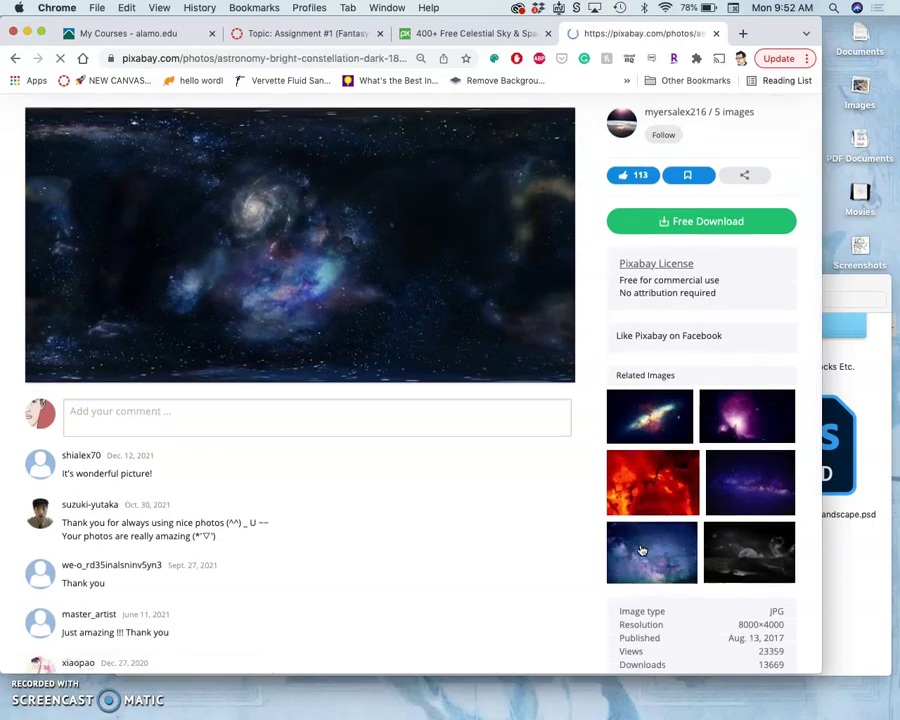
pyautogui.click(458, 358)
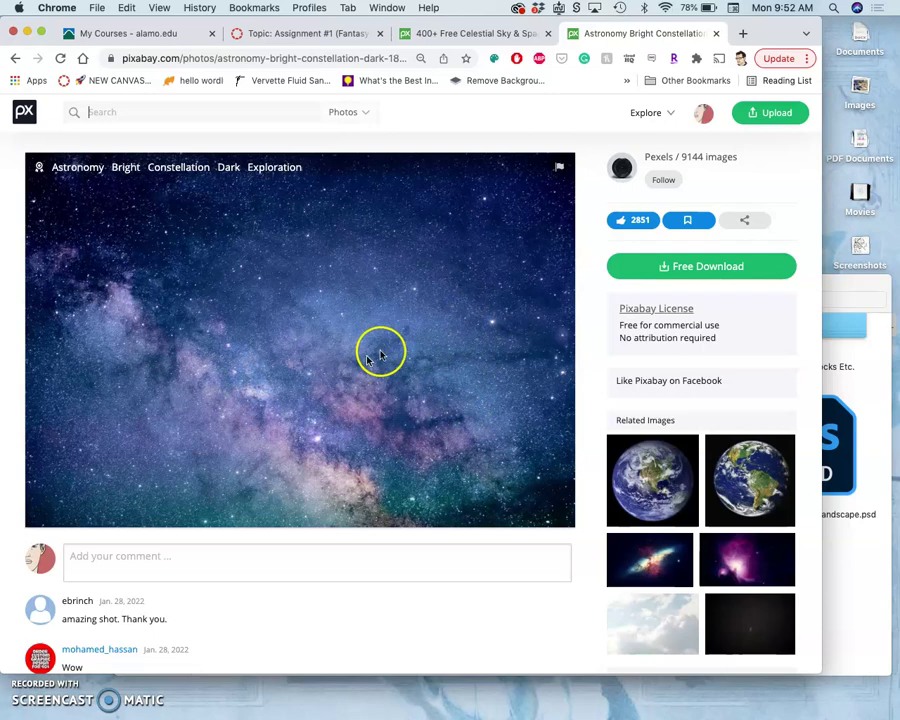
pyautogui.click(668, 266)
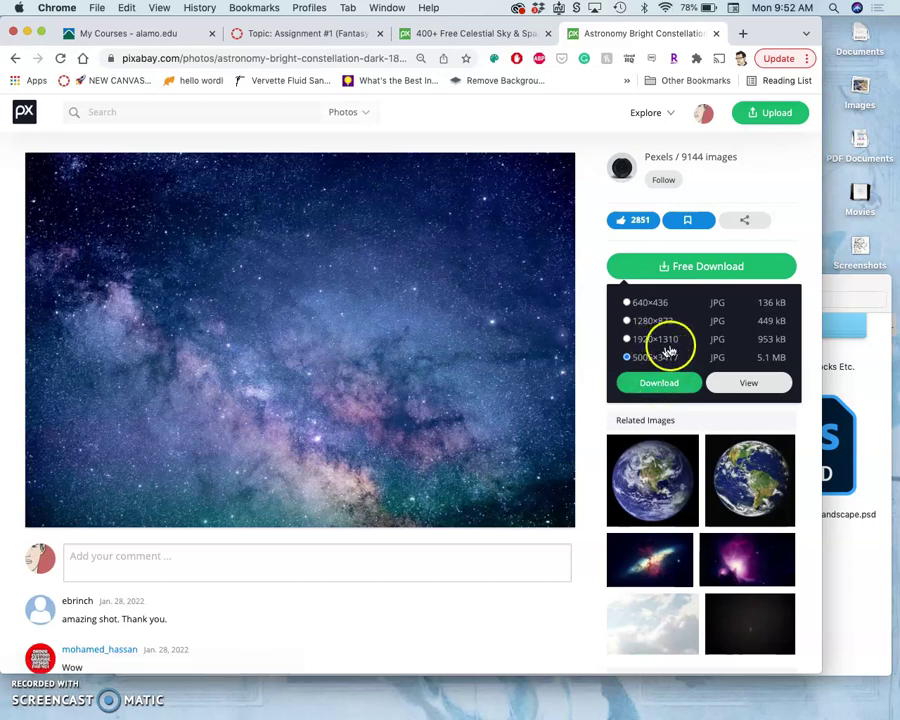
pyautogui.click(656, 386)
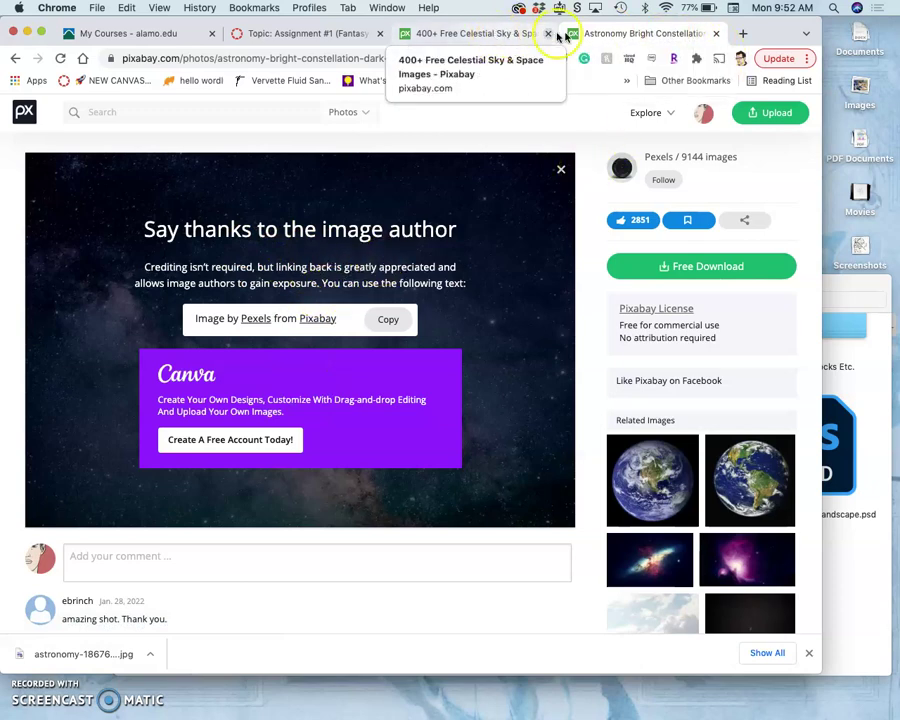
# Revisit the search results and the rough collage in the assignment discussion, and switch to the collage in Photoshop.
pyautogui.click(494, 37)
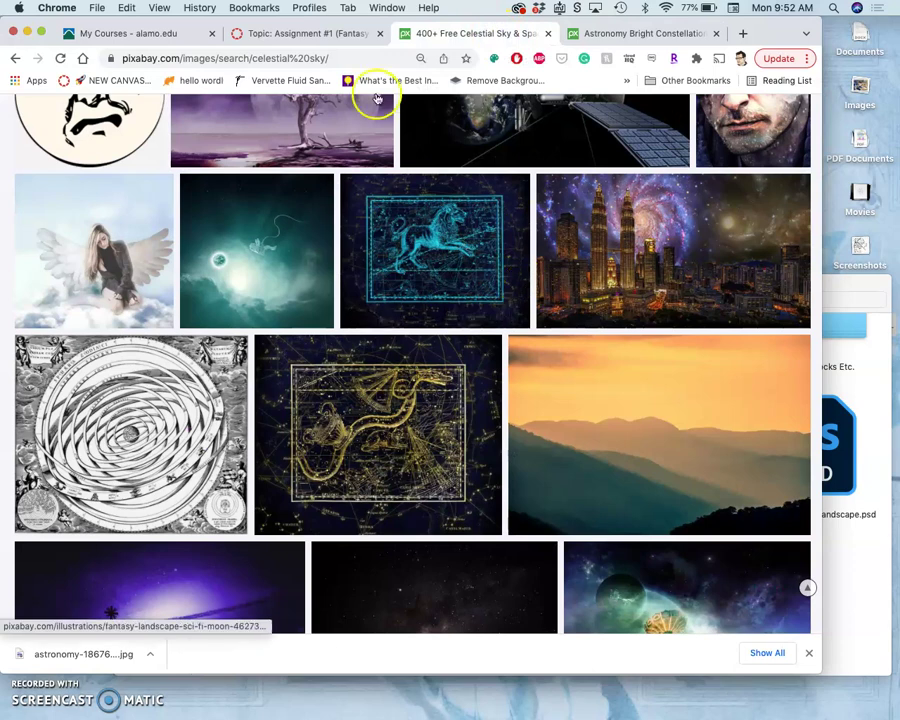
pyautogui.click(316, 36)
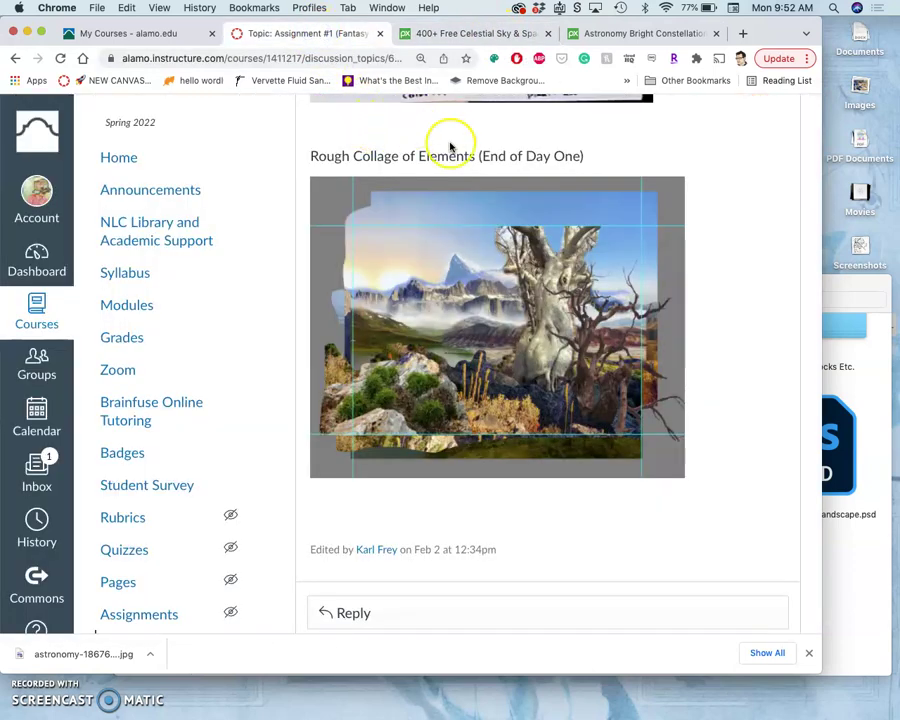
pyautogui.moveTo(3, 322)
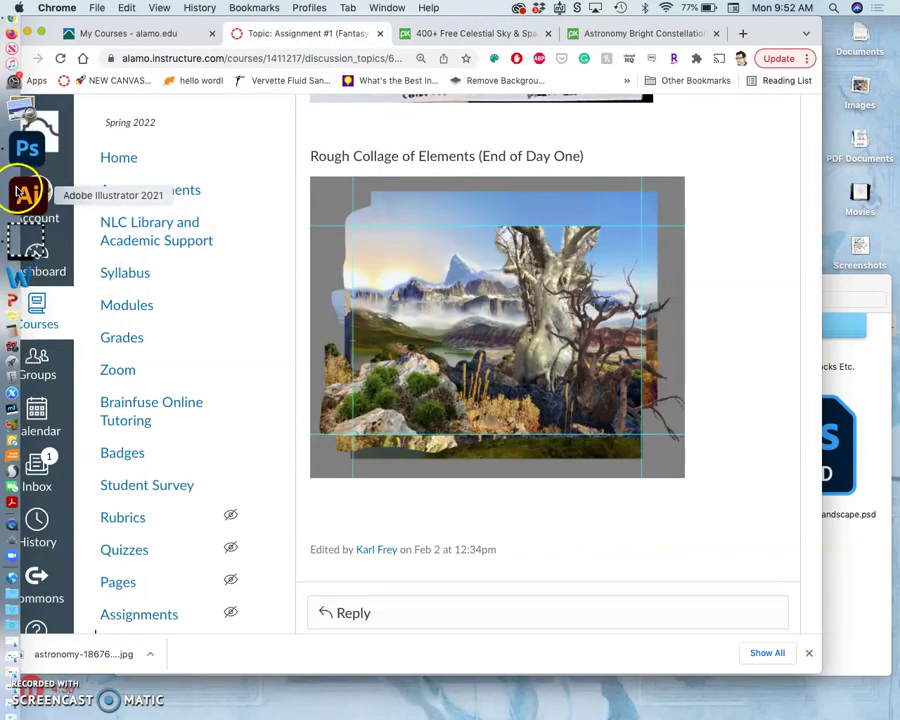
pyautogui.click(19, 179)
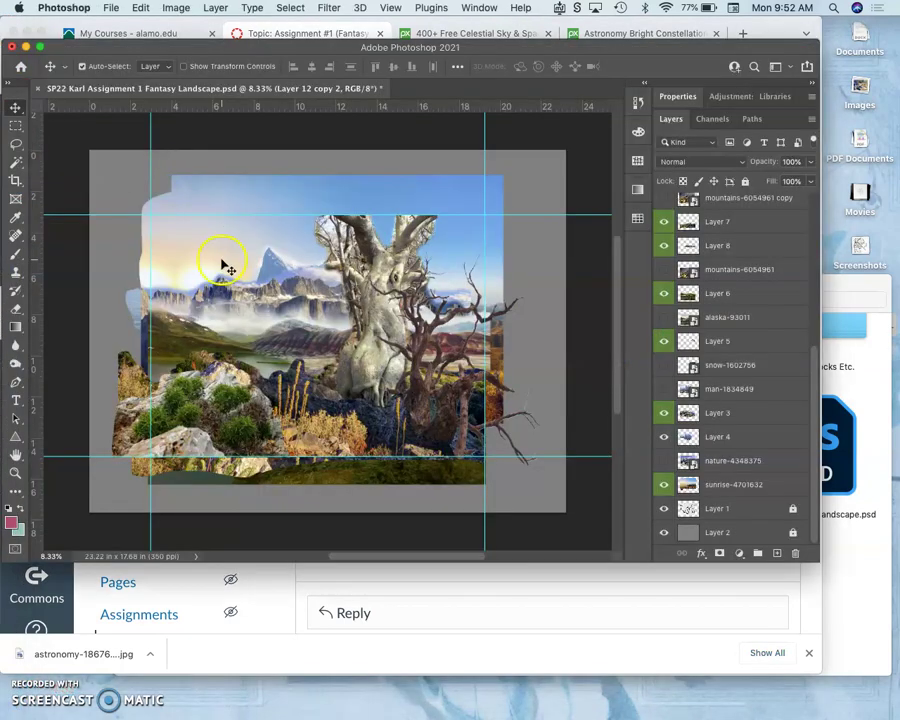
# Move the downloaded astronomy-1867616.jpg from Downloads into the Assignment #1 Fantasy Landscape Composite folder in Finder.
pyautogui.click(881, 376)
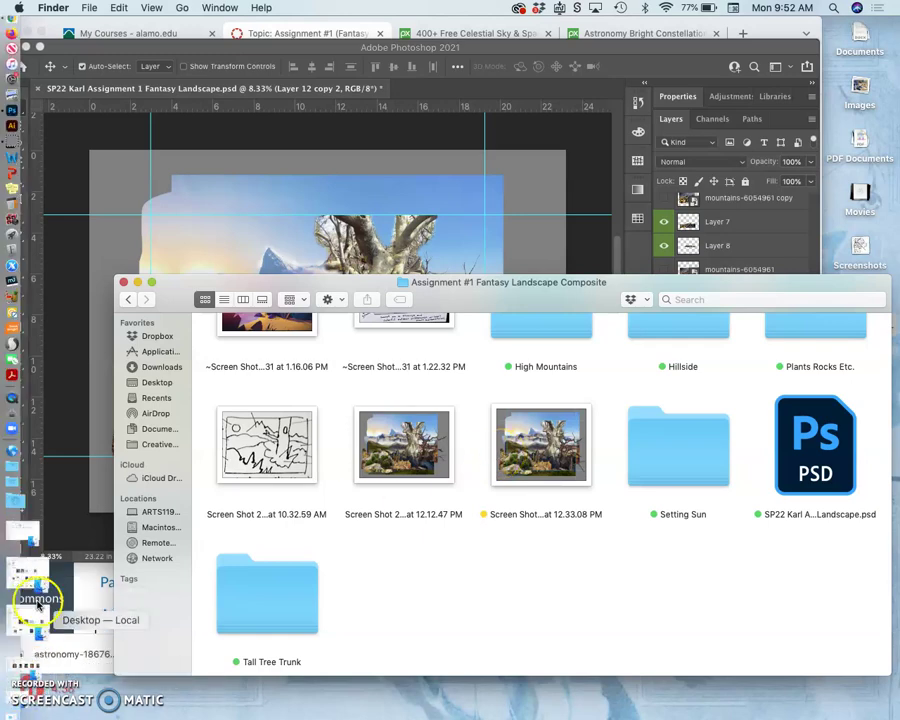
pyautogui.click(40, 562)
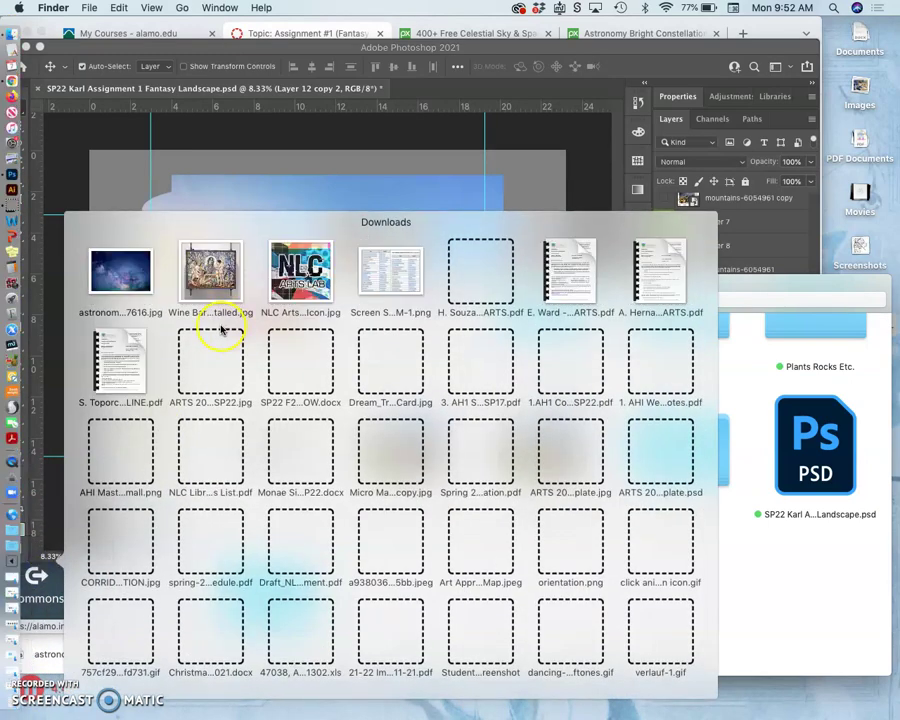
pyautogui.moveTo(132, 279); pyautogui.dragTo(470, 590)
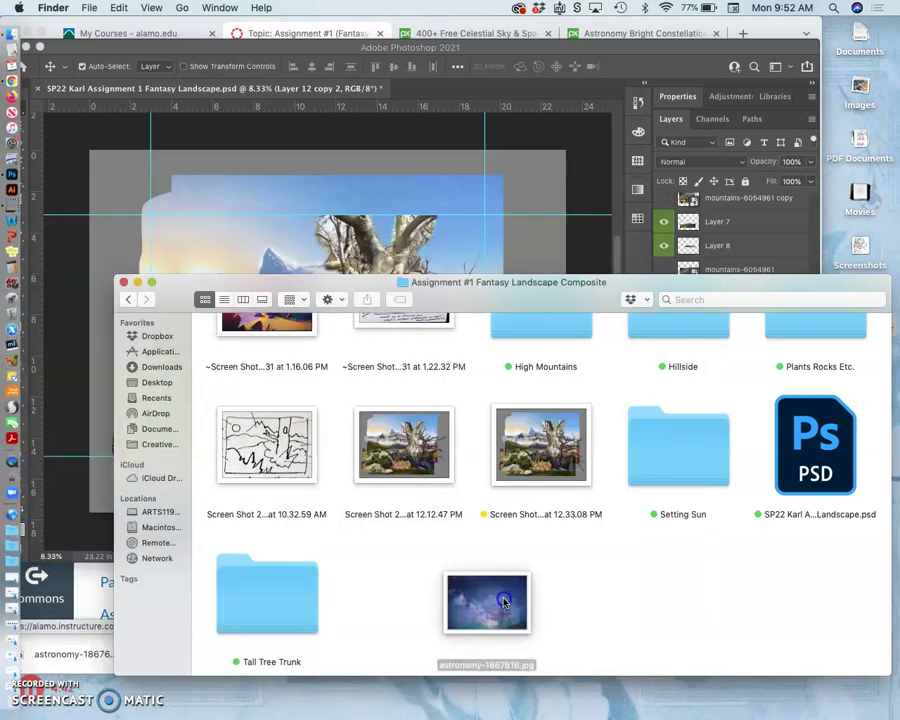
# Place astronomy-1867616.jpg from the assignment folder into the Fantasy Landscape document in Photoshop.
pyautogui.moveTo(558, 376); pyautogui.dragTo(707, 553)
pyautogui.click(744, 700)
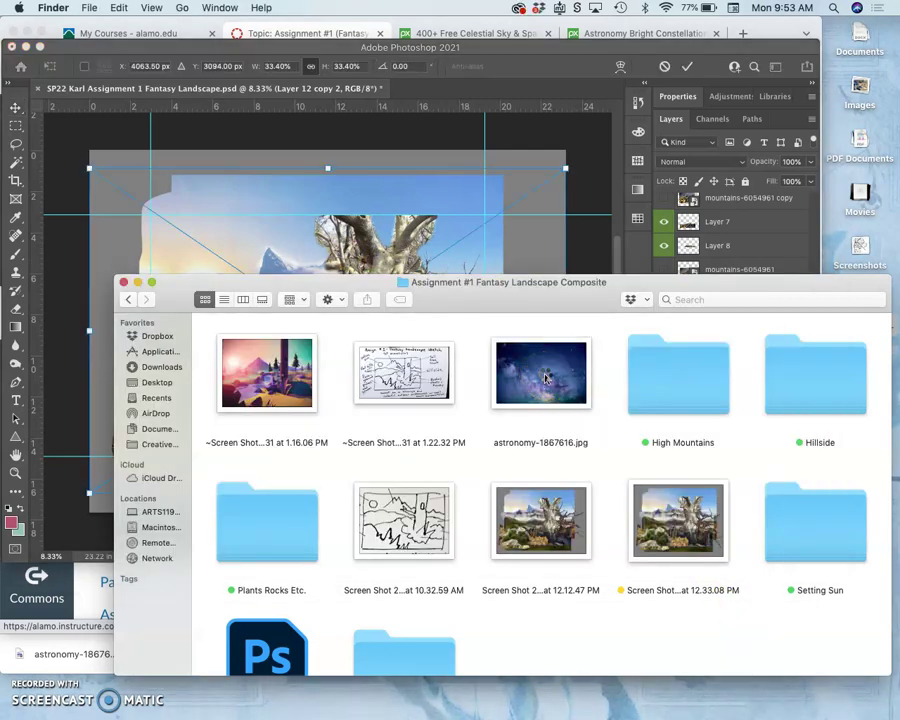
pyautogui.click(456, 244)
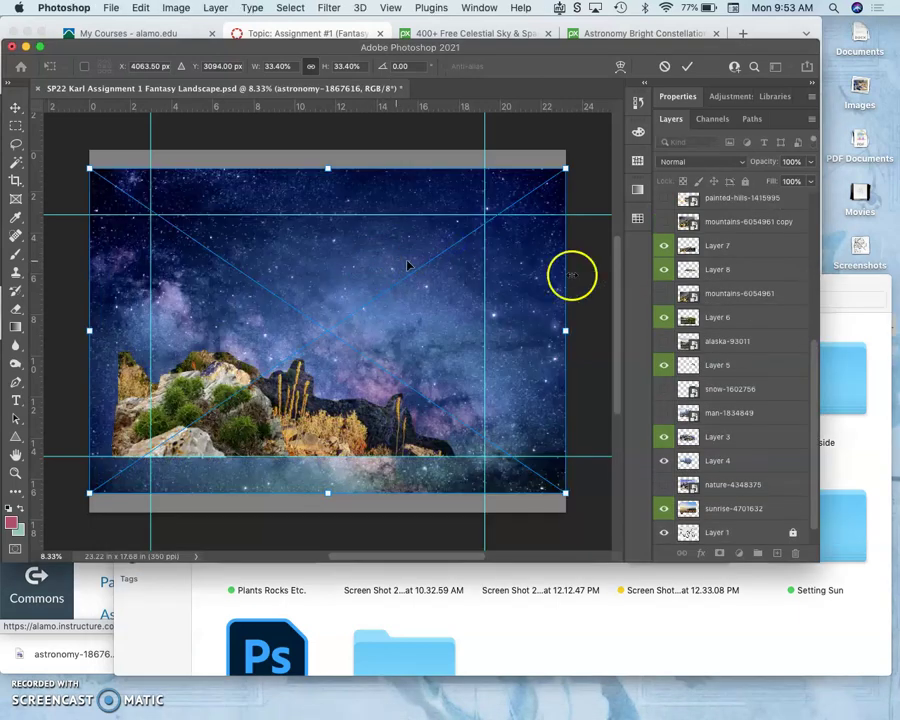
pyautogui.scroll(5, 748, 316)
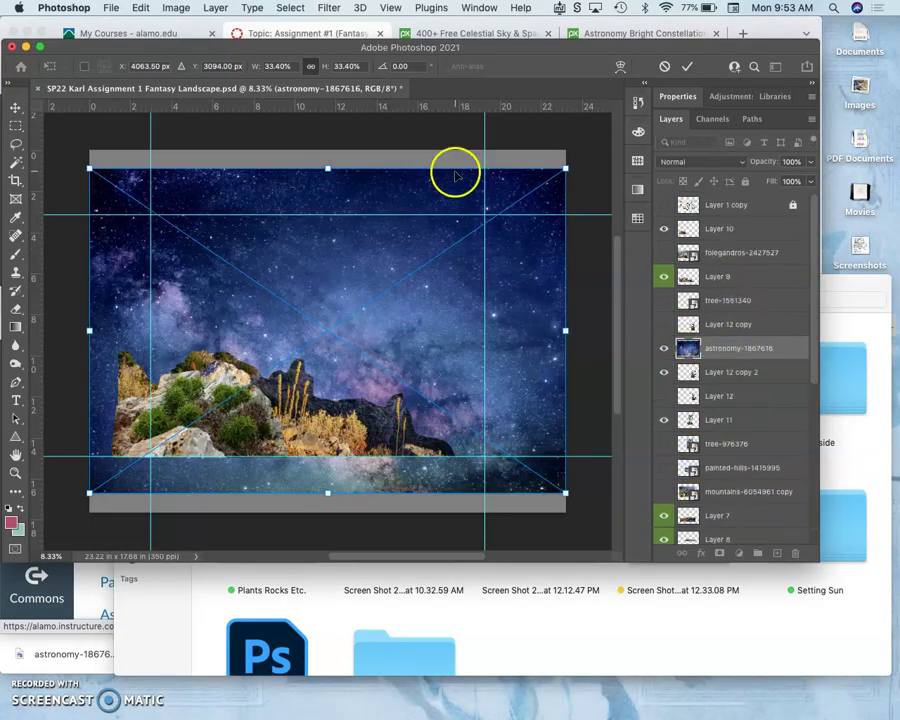
# Scale the placed starry sky to about 25.73% width and 21.27% height, position it over the upper collage, and commit the transform.
pyautogui.moveTo(565, 168); pyautogui.dragTo(462, 252)
pyautogui.moveTo(315, 303); pyautogui.dragTo(349, 216)
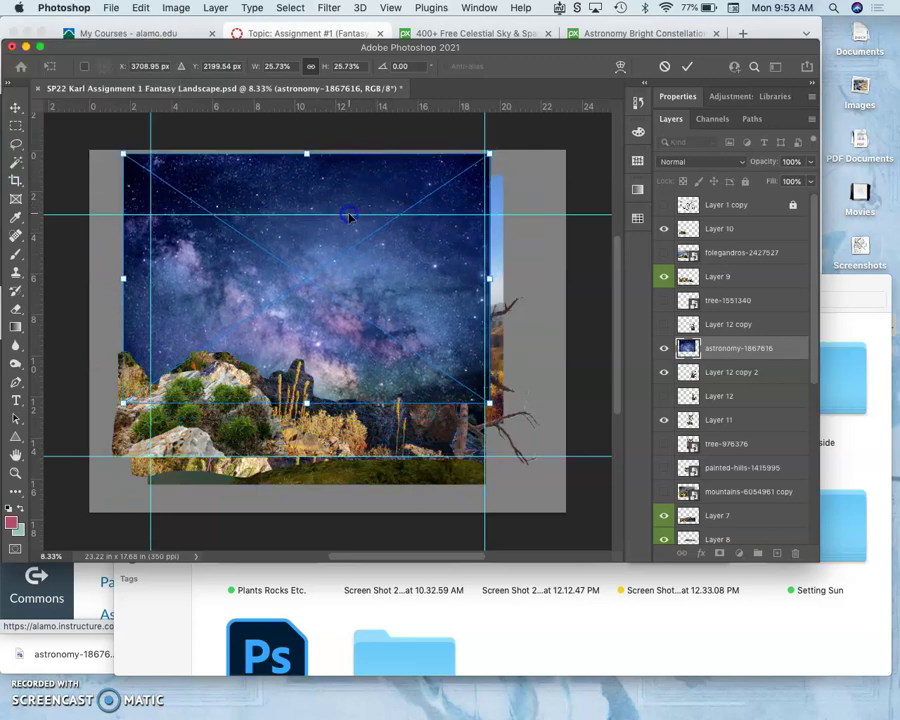
pyautogui.moveTo(309, 157); pyautogui.dragTo(311, 201)
pyautogui.moveTo(325, 261); pyautogui.dragTo(334, 205)
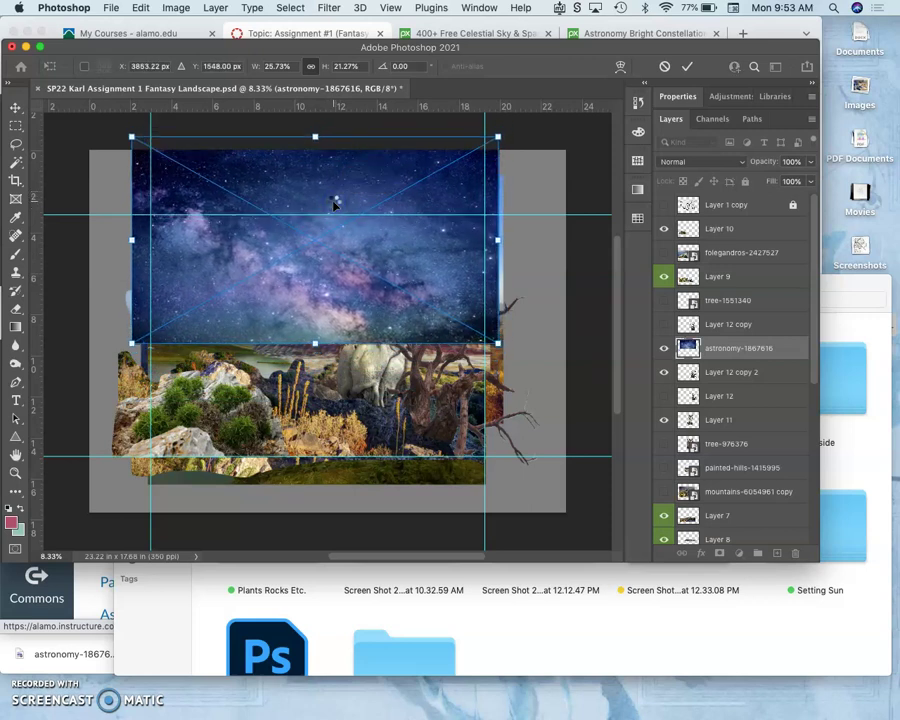
pyautogui.press('Return')
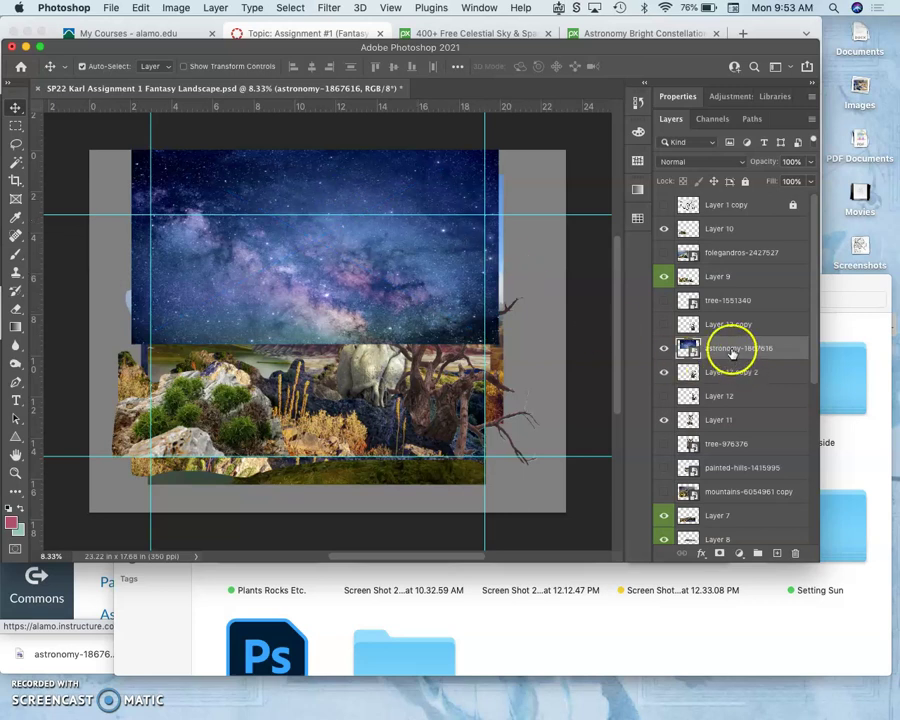
# Move the astronomy-1867616 layer down the stack to directly above the sunrise-4701632 layer, behind the mountains and trees.
pyautogui.moveTo(732, 351); pyautogui.dragTo(711, 478)
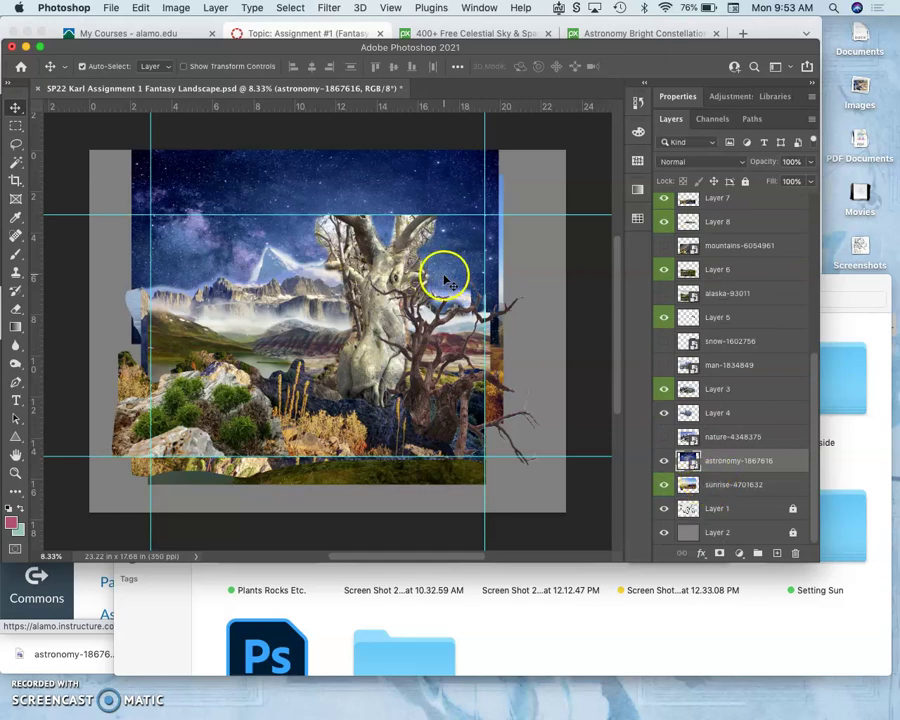
pyautogui.press('super+equal')
pyautogui.press('super+equal')
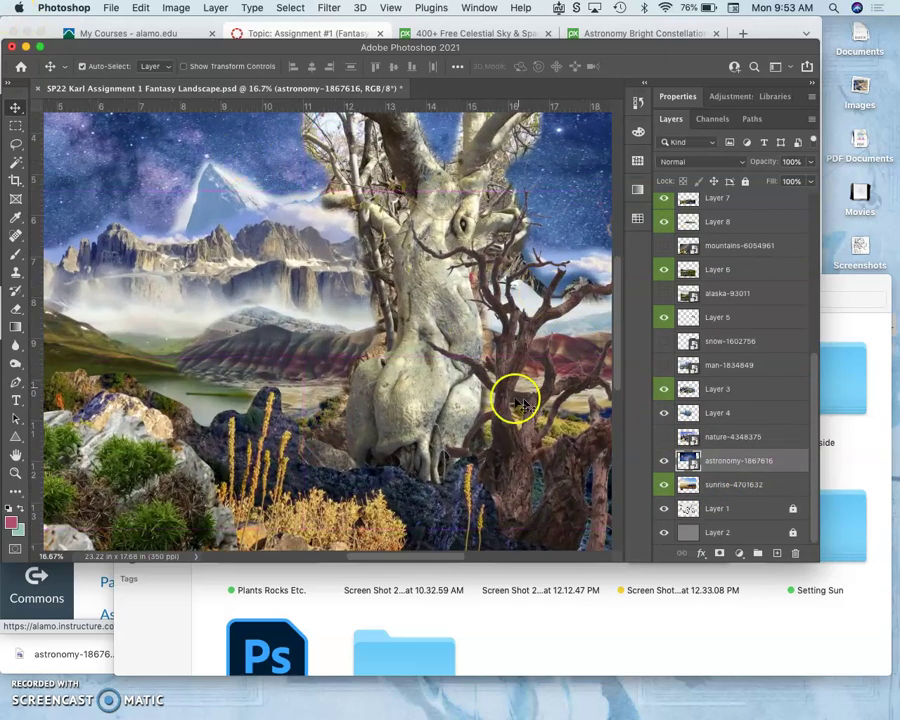
# Enlarge the Photoshop window to fill the screen and bring the starry sky above the tree into view.
pyautogui.moveTo(815, 560); pyautogui.dragTo(893, 709)
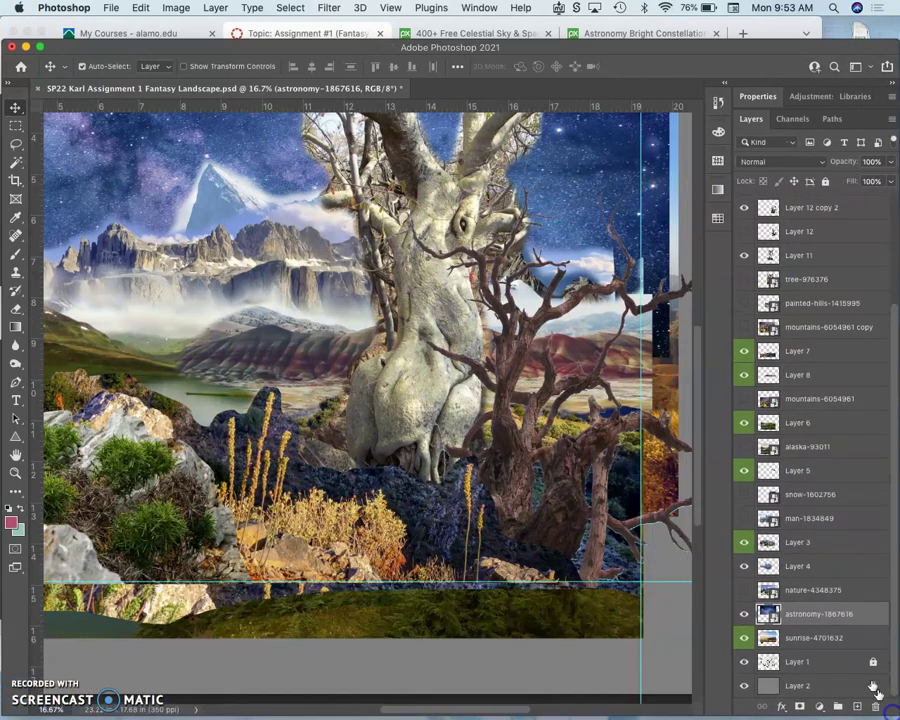
pyautogui.moveTo(578, 38); pyautogui.dragTo(578, 8)
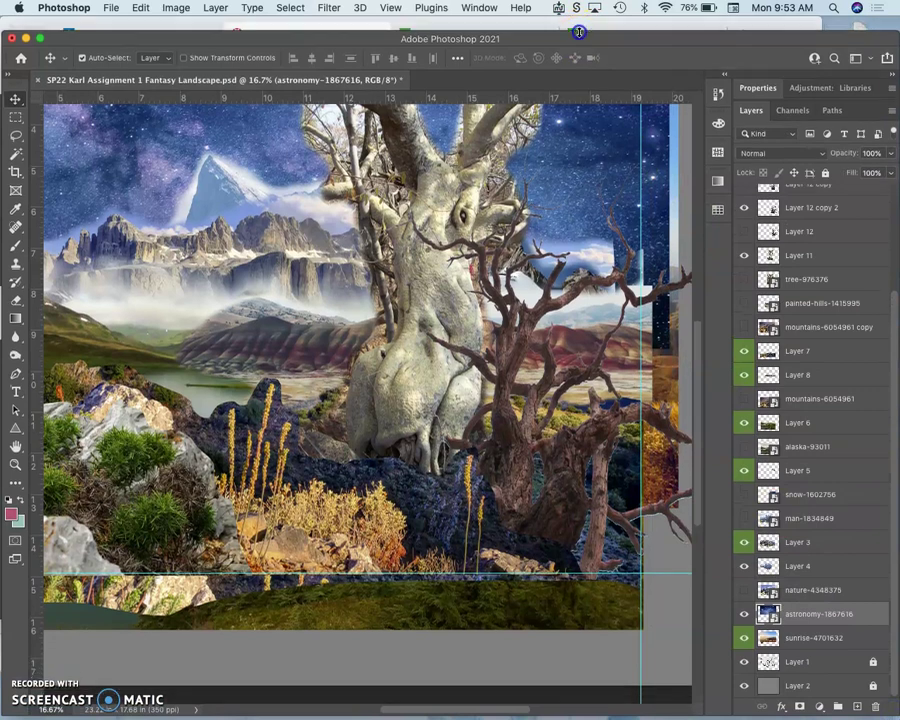
pyautogui.scroll(5, 505, 185)
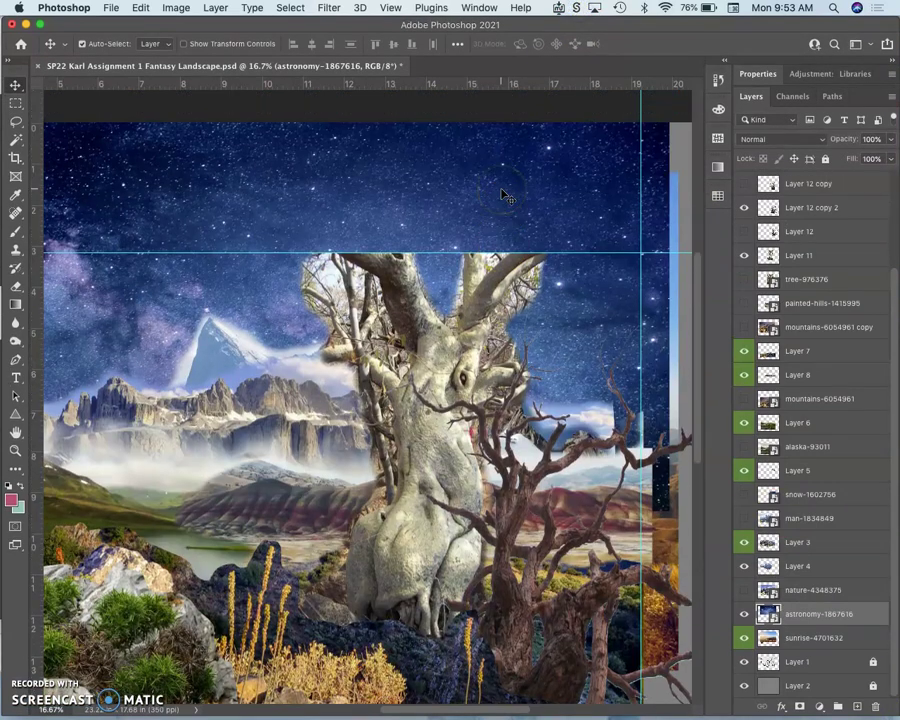
# Lower the opacity of the astronomy-1867616 layer to 58% so the sunrise sky shows through the stars.
pyautogui.click(887, 139)
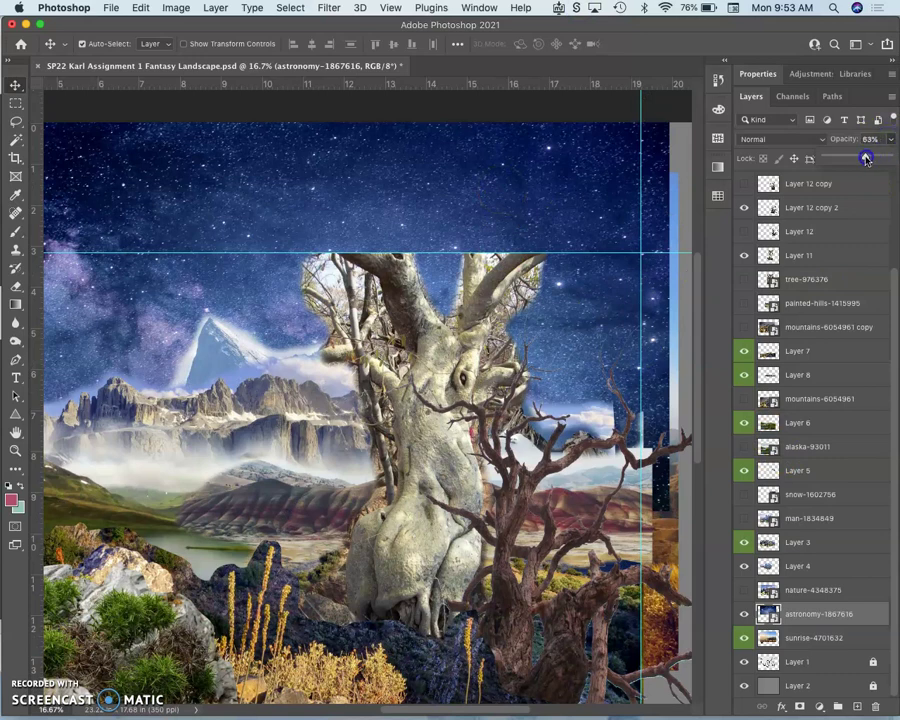
pyautogui.moveTo(857, 158); pyautogui.dragTo(861, 157)
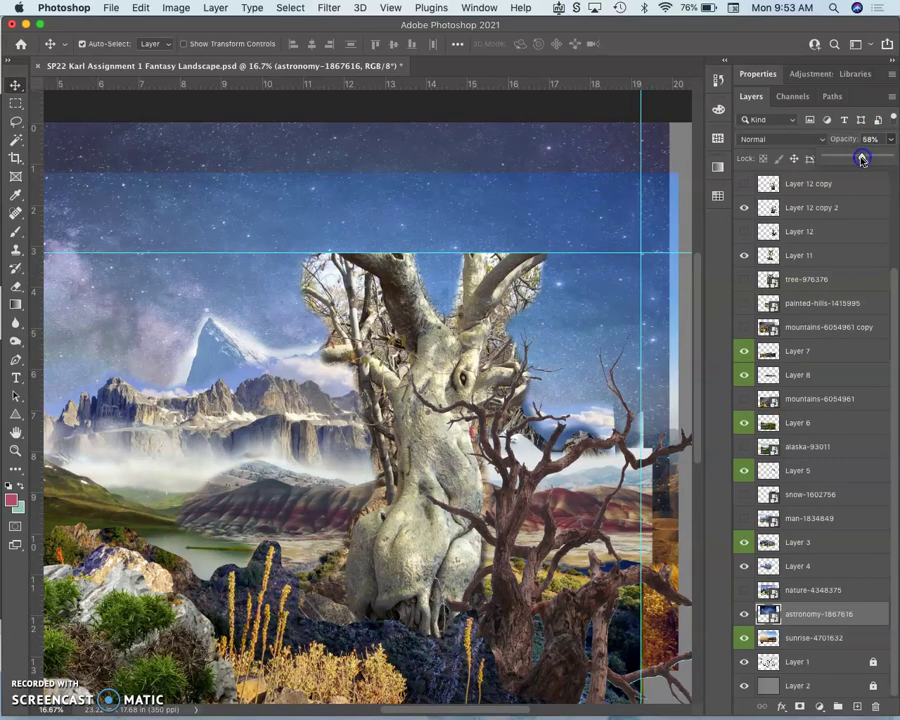
pyautogui.hscroll(-5, 532, 352)
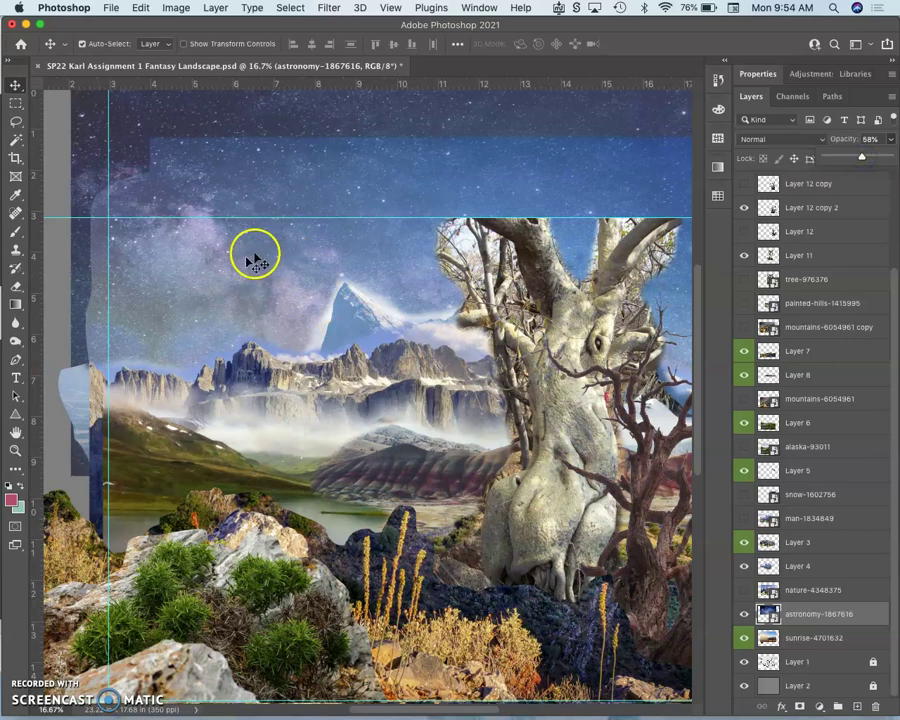
pyautogui.hscroll(3, 392, 272)
pyautogui.scroll(-3, 392, 272)
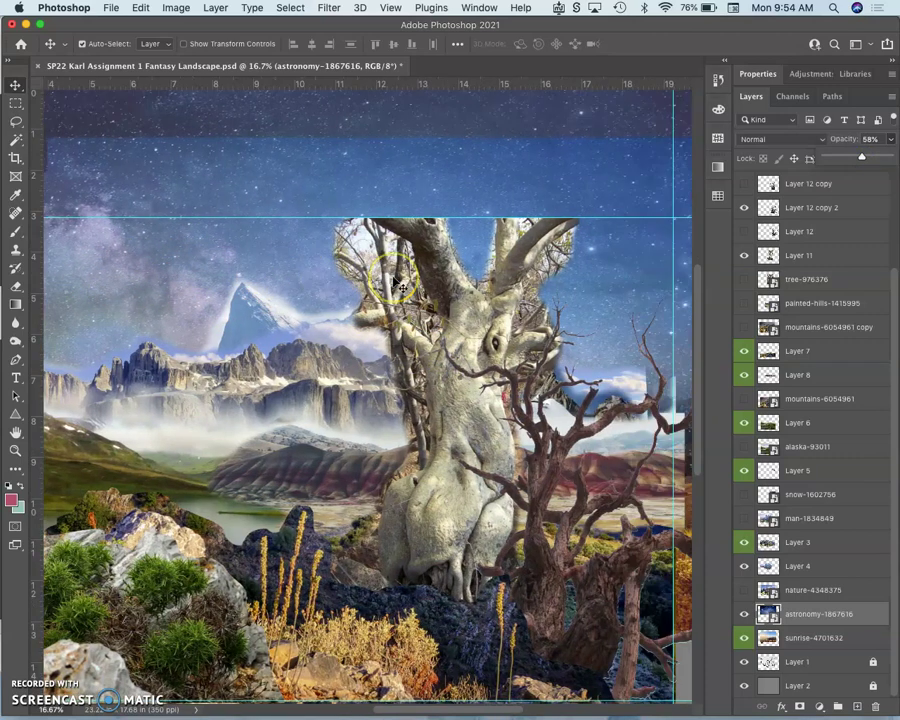
pyautogui.scroll(-3, 342, 242)
pyautogui.hscroll(-2, 342, 242)
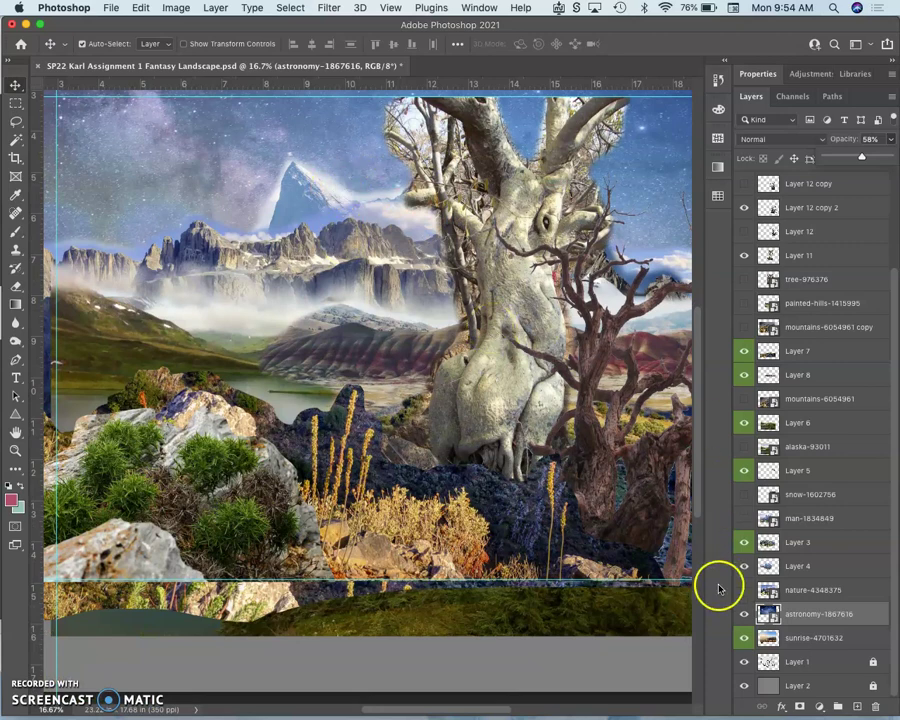
# Compare the landscape with and without the semi-transparent astronomy-1867616 layer, leaving the layer visible.
pyautogui.click(744, 616)
pyautogui.click(744, 616)
pyautogui.click(744, 616)
pyautogui.click(744, 616)
pyautogui.click(744, 616)
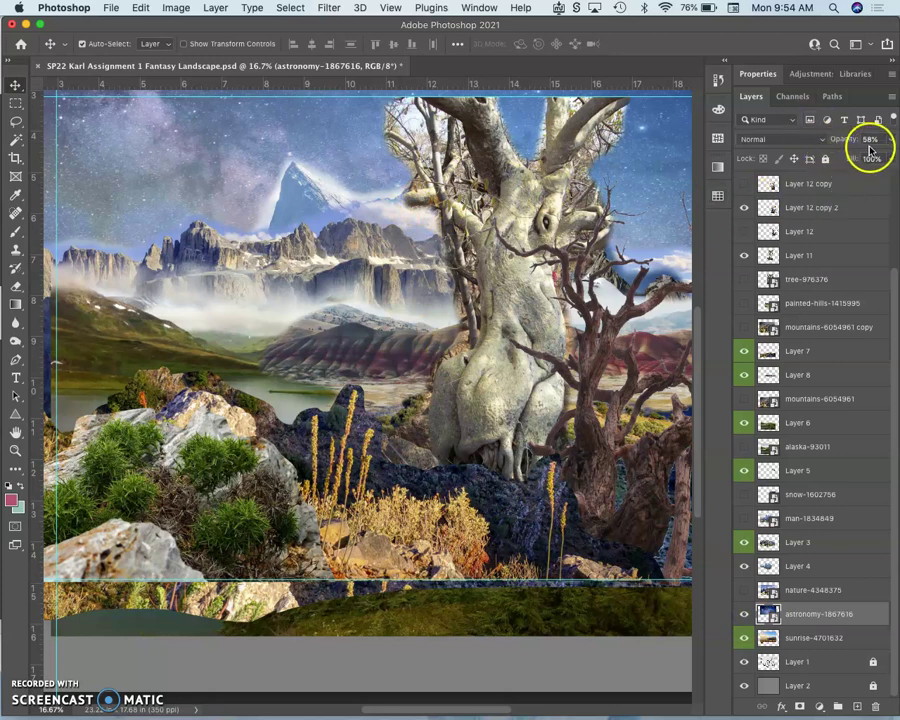
# Set the astronomy-1867616 layer's blend mode to Overlay and its opacity to 100%.
pyautogui.click(766, 141)
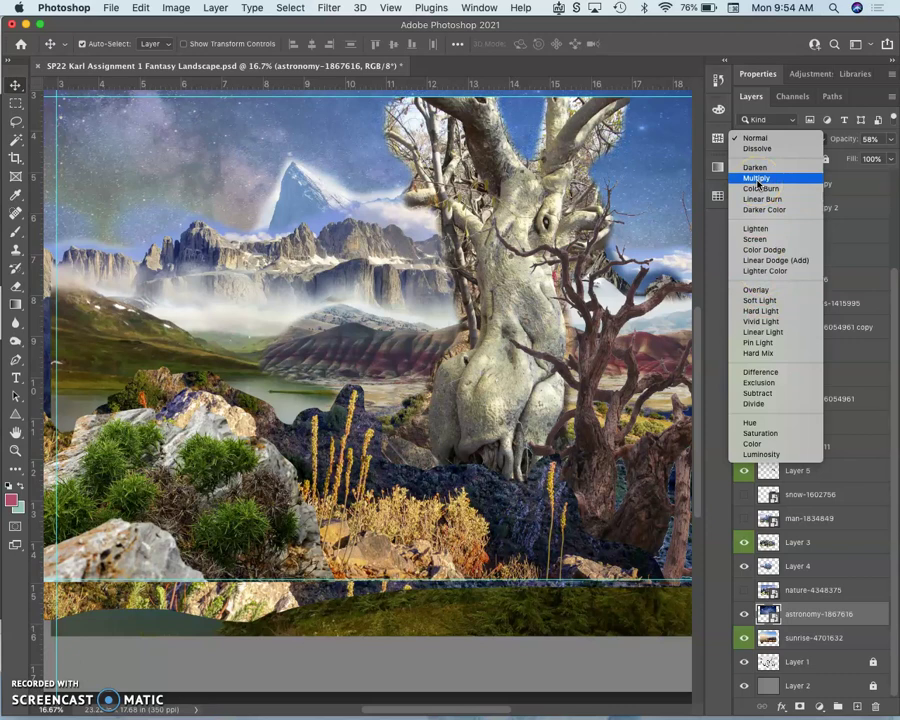
pyautogui.click(870, 160)
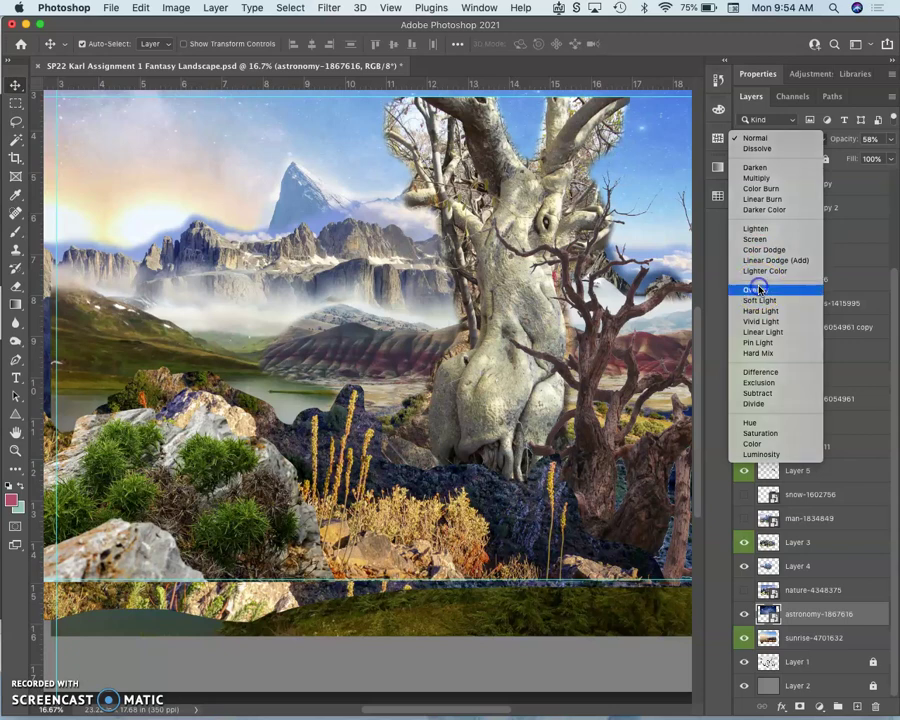
pyautogui.click(759, 289)
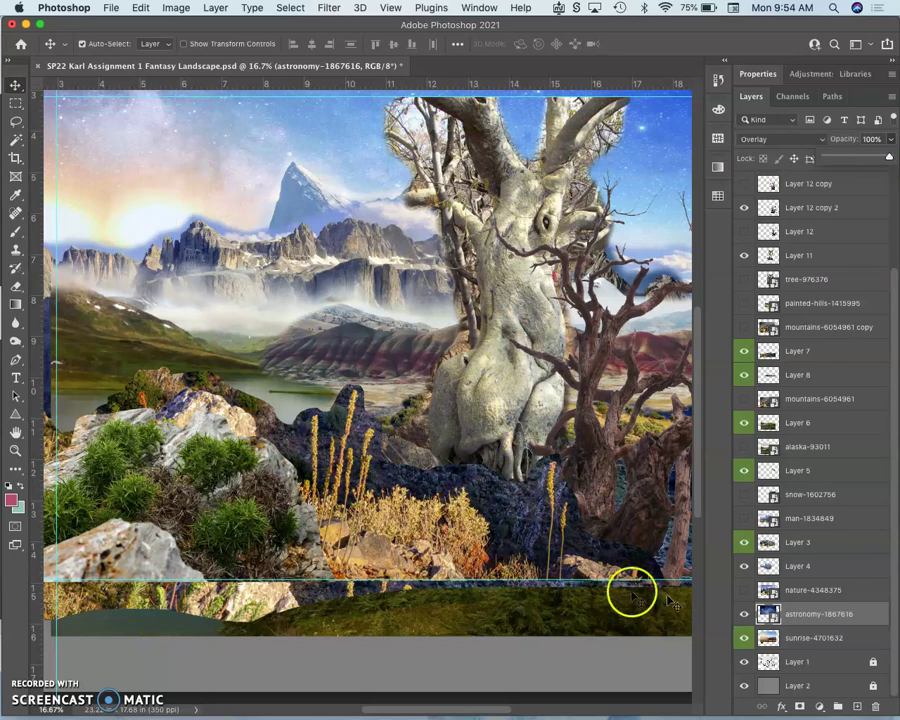
# Compare the sunrise sky with and without the Overlay-blended starry sky by repeatedly hiding and showing the astronomy-1867616 layer.
pyautogui.click(744, 616)
pyautogui.click(744, 616)
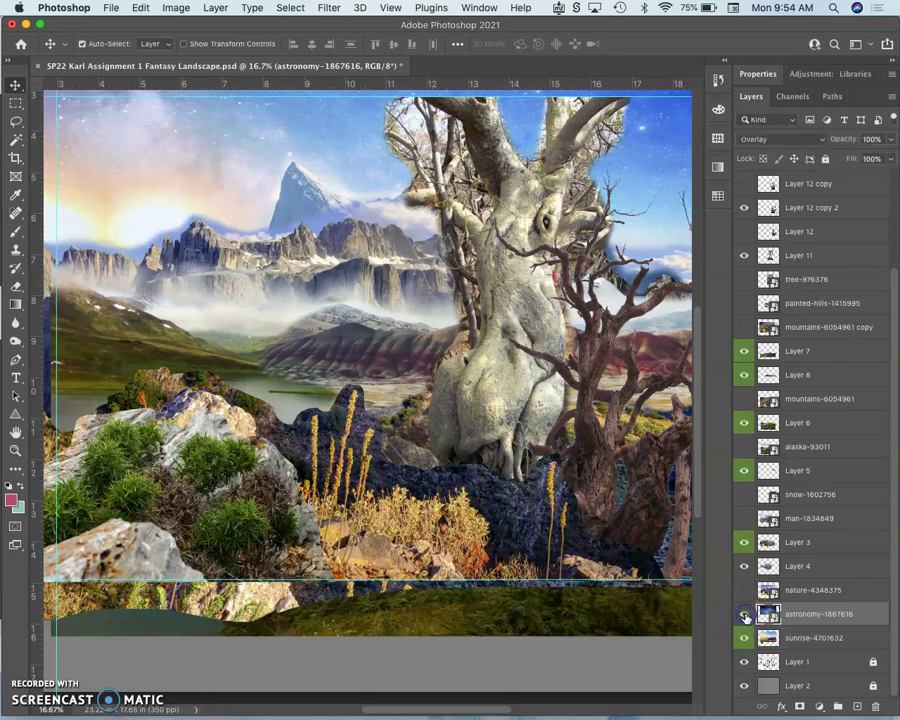
pyautogui.click(744, 616)
pyautogui.click(744, 616)
pyautogui.click(744, 616)
pyautogui.click(744, 616)
pyautogui.click(744, 616)
pyautogui.click(744, 616)
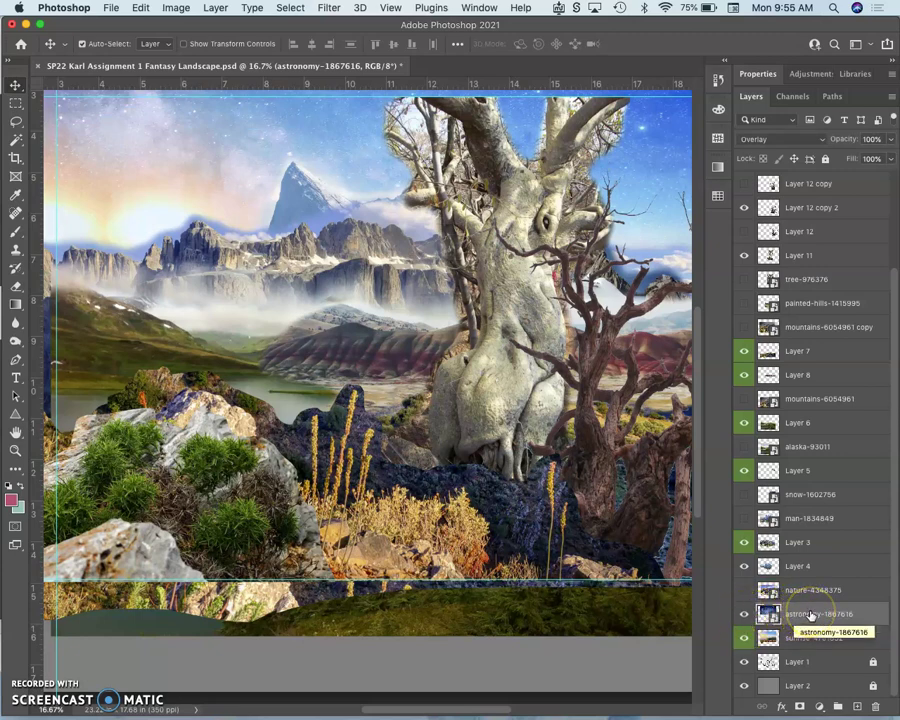
pyautogui.click(743, 614)
pyautogui.click(743, 614)
pyautogui.click(500, 354)
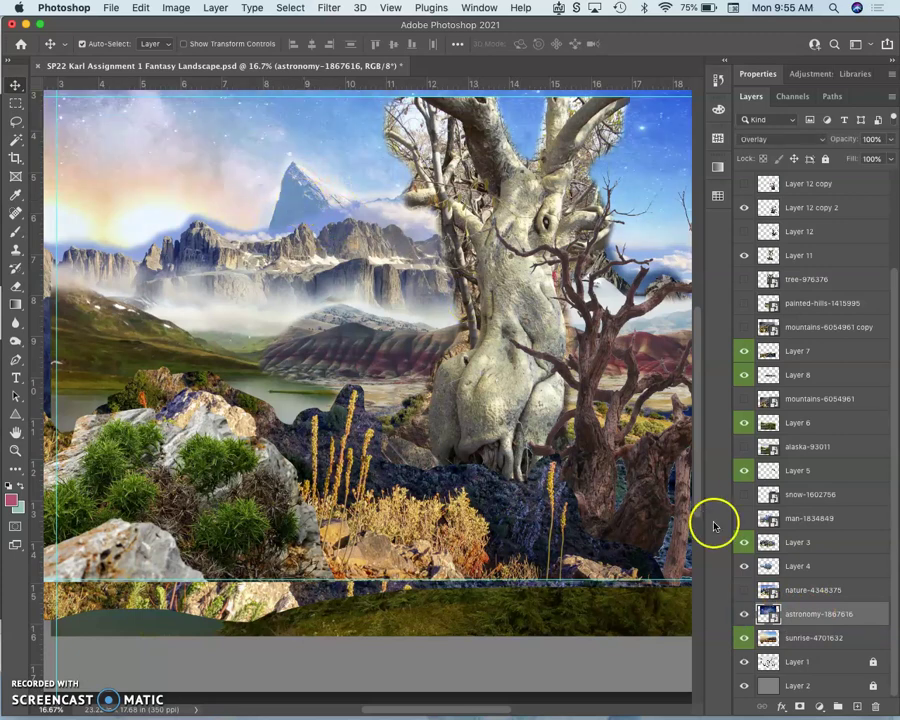
# Identify Layer 4 as the snowy peak by hiding and showing it, and move it left and slightly up behind the cliffs.
pyautogui.click(744, 567)
pyautogui.click(744, 567)
pyautogui.click(785, 566)
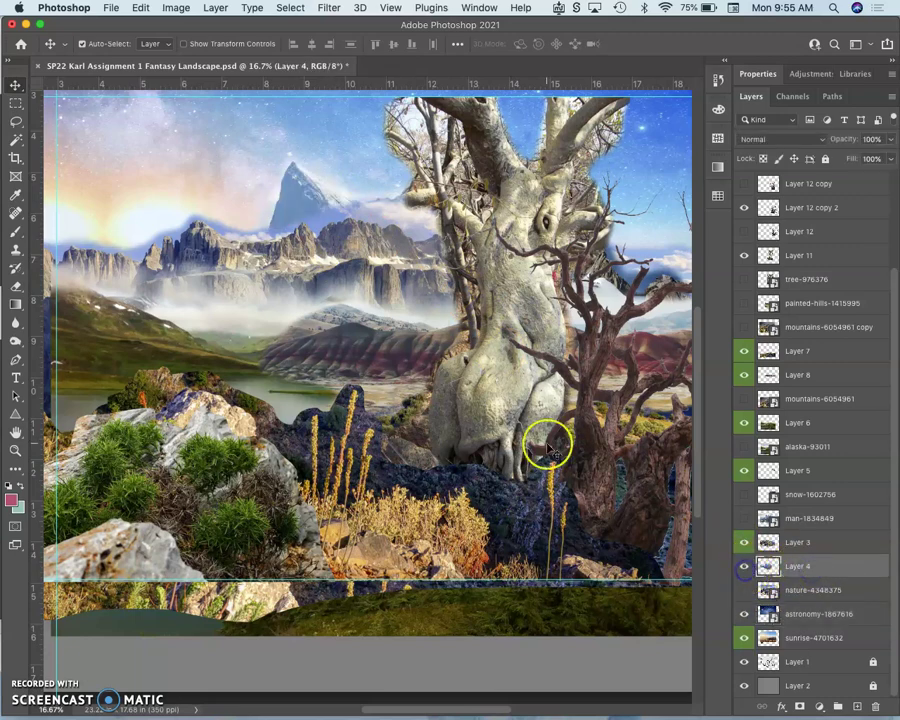
pyautogui.press('super+minus')
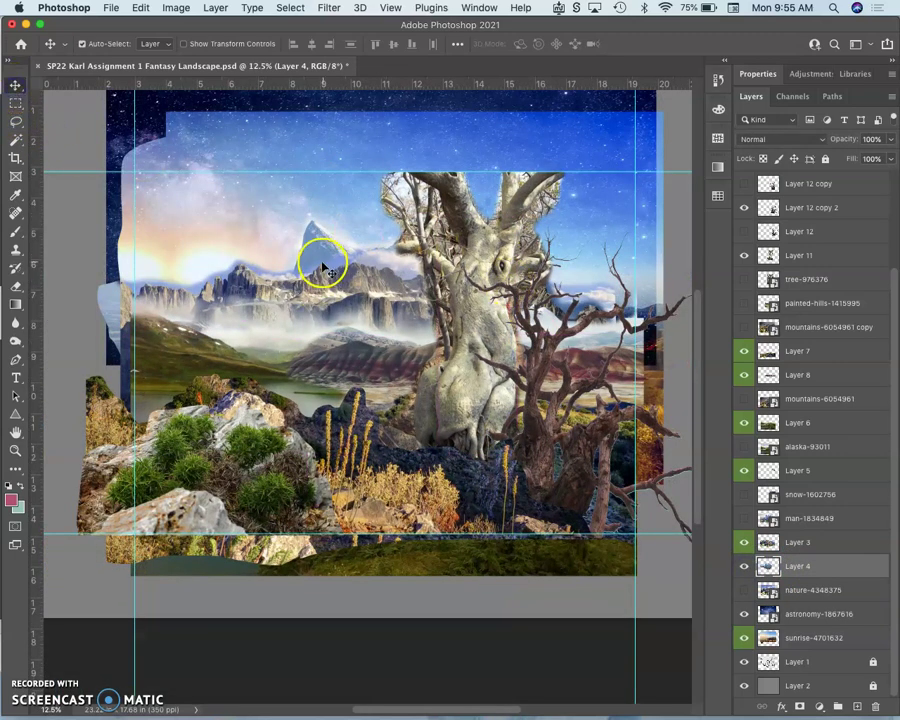
pyautogui.moveTo(322, 260); pyautogui.dragTo(281, 251)
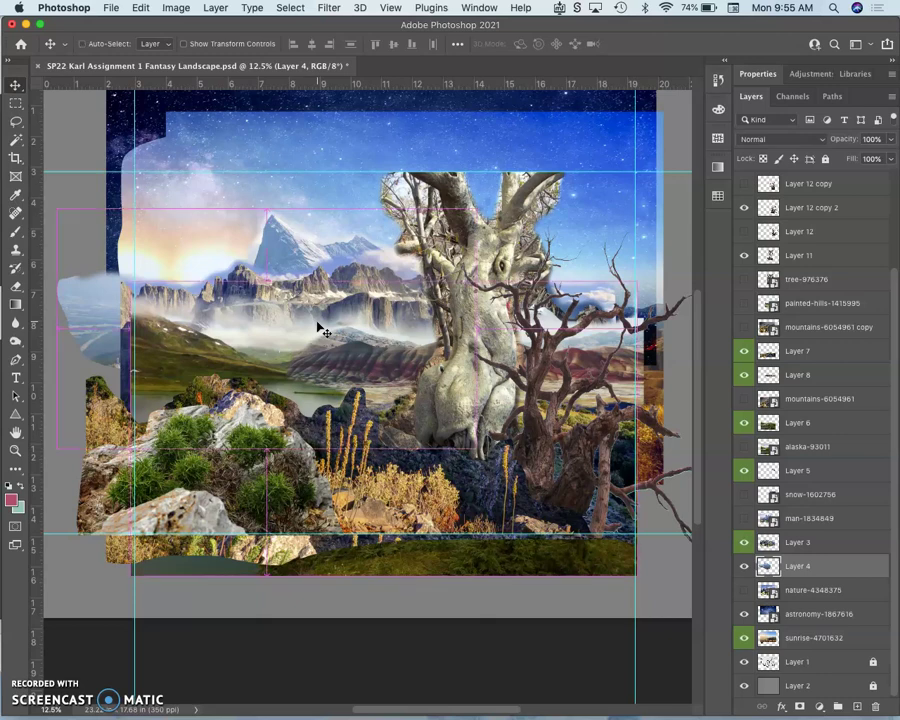
# Undo the Layer 4 move, step through earlier history states, and return to the latest Move state.
pyautogui.press('super+z')
pyautogui.press('super+z')
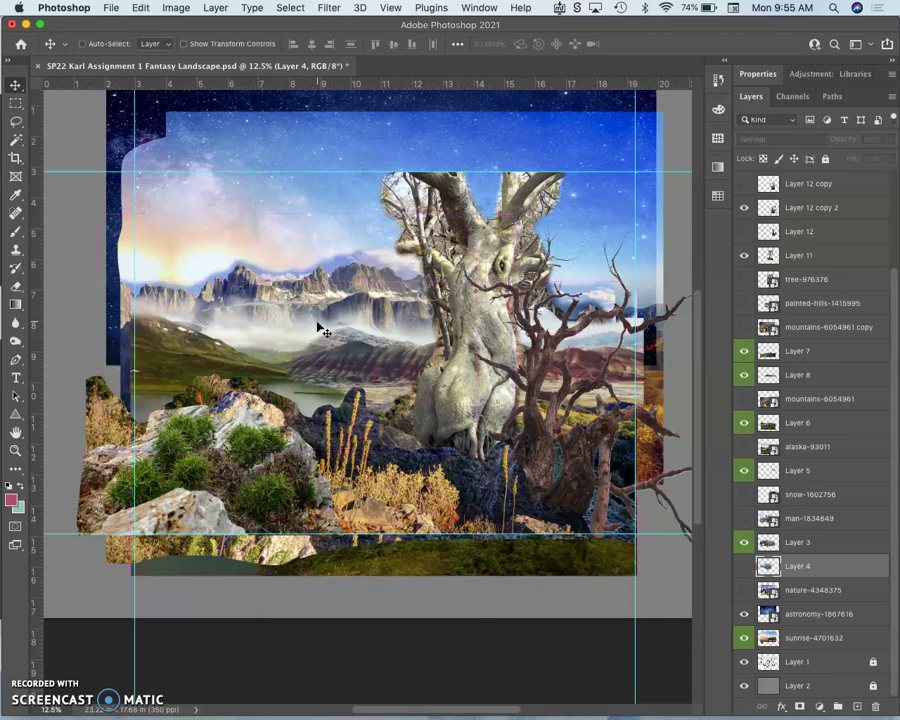
pyautogui.click(717, 79)
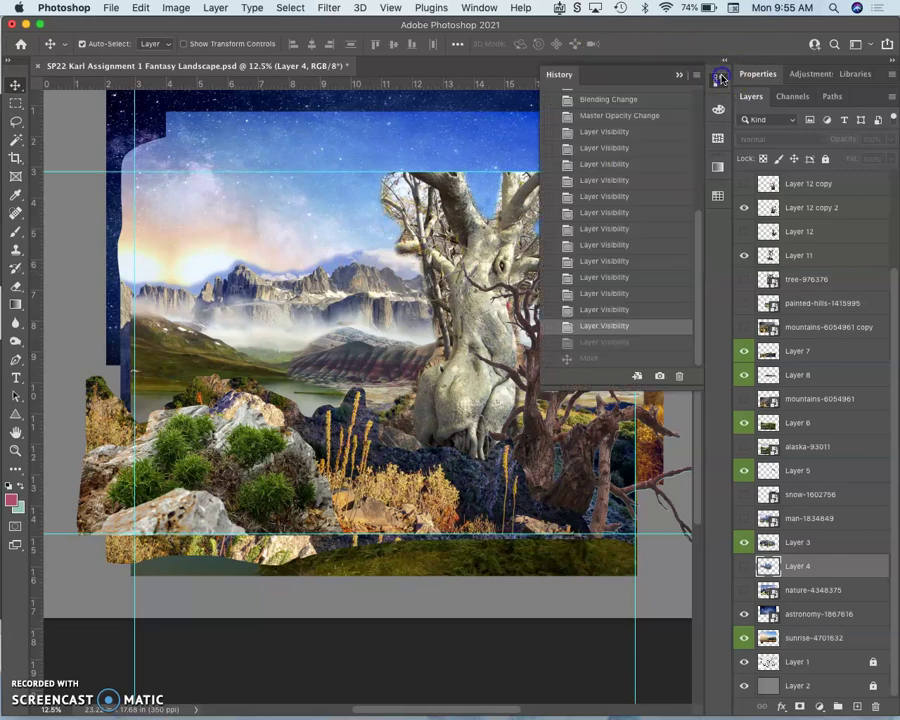
pyautogui.click(606, 309)
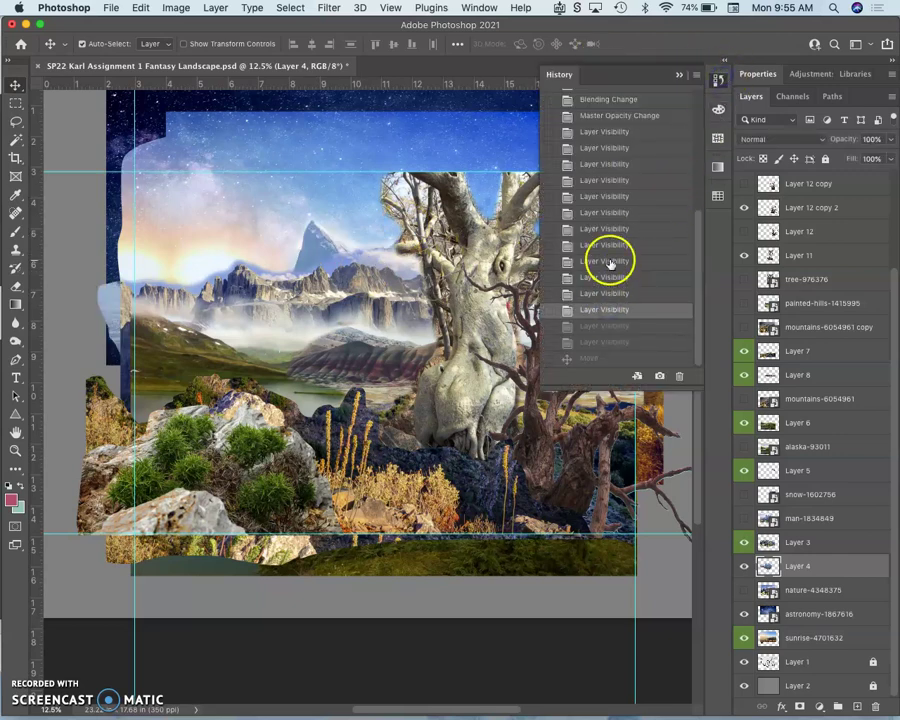
pyautogui.click(604, 132)
pyautogui.click(600, 293)
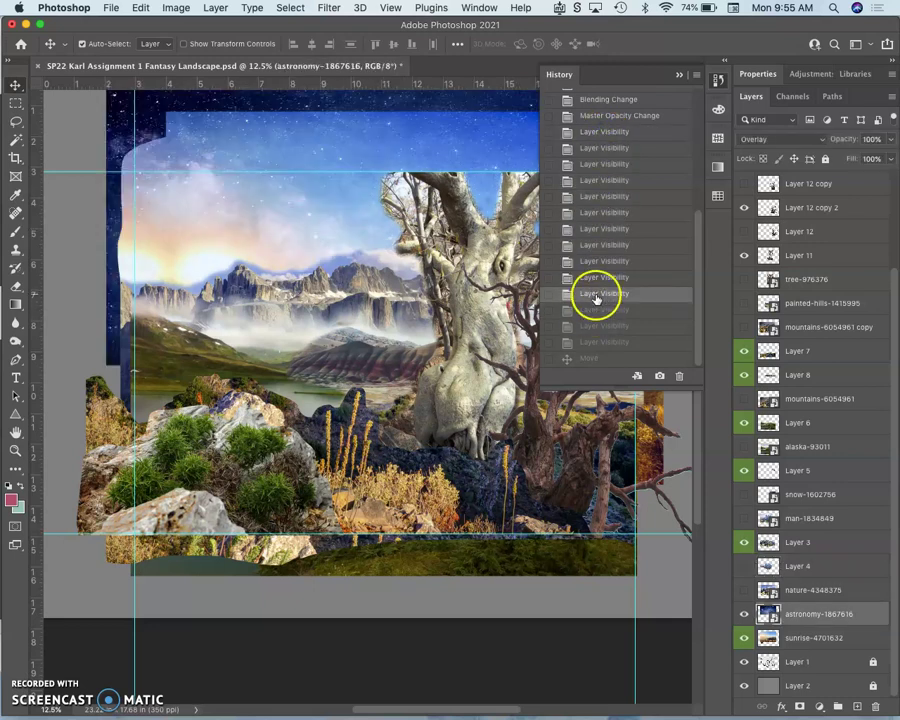
pyautogui.click(595, 278)
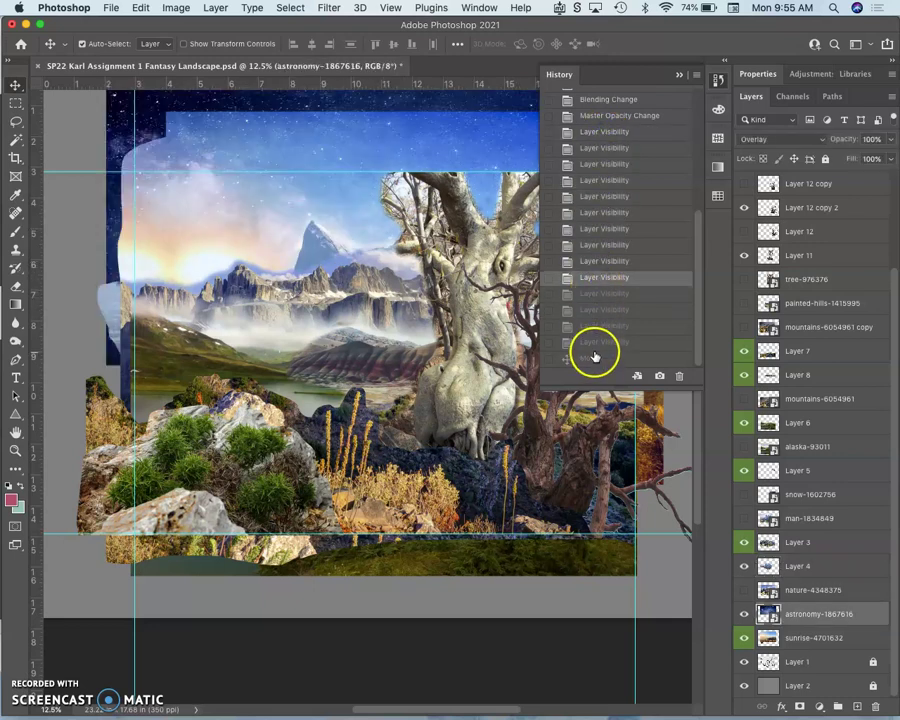
pyautogui.click(594, 346)
pyautogui.click(589, 358)
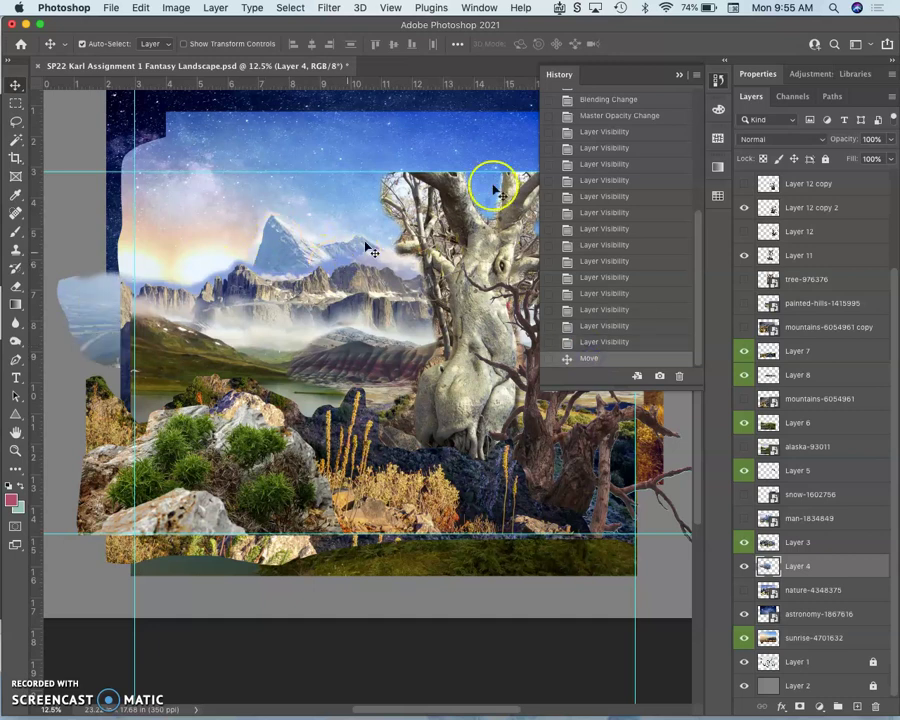
pyautogui.click(679, 75)
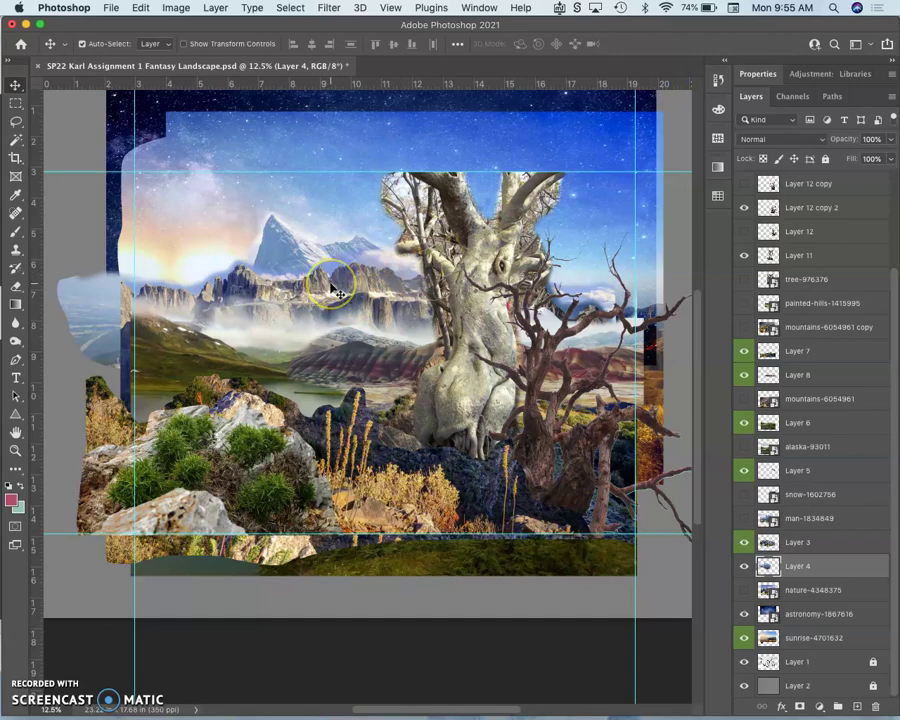
# Hide Layer 3, the rocky cliffs, to expose the full snowy mountain on Layer 4 at 25% zoom.
pyautogui.scroll(3, 337, 290)
pyautogui.scroll(5, 330, 288)
pyautogui.hscroll(-5, 330, 288)
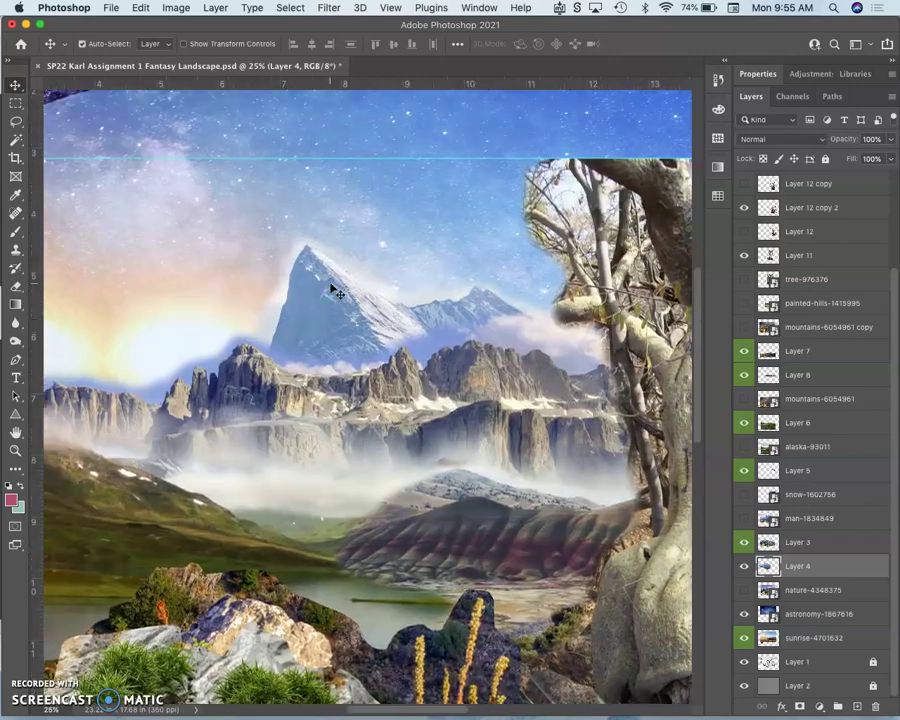
pyautogui.moveTo(408, 273); pyautogui.dragTo(412, 307)
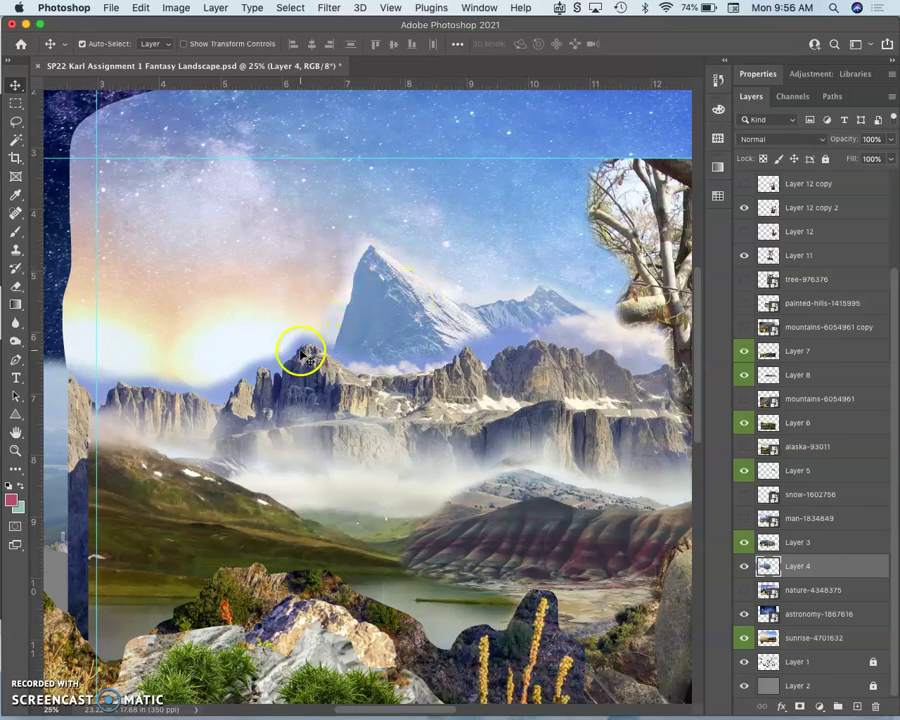
pyautogui.click(743, 545)
pyautogui.click(743, 546)
pyautogui.click(743, 546)
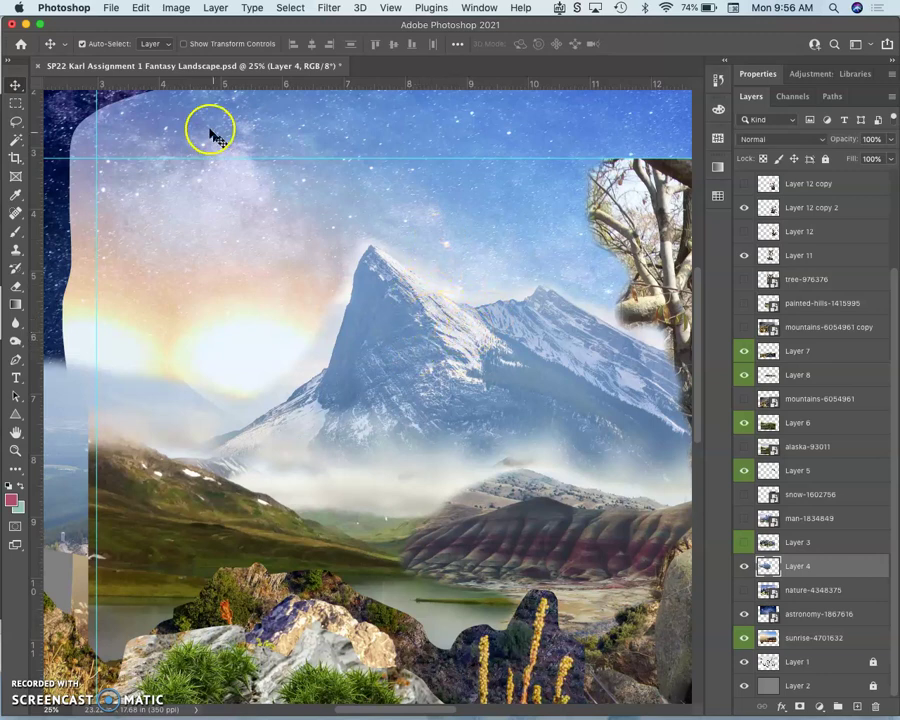
pyautogui.click(176, 8)
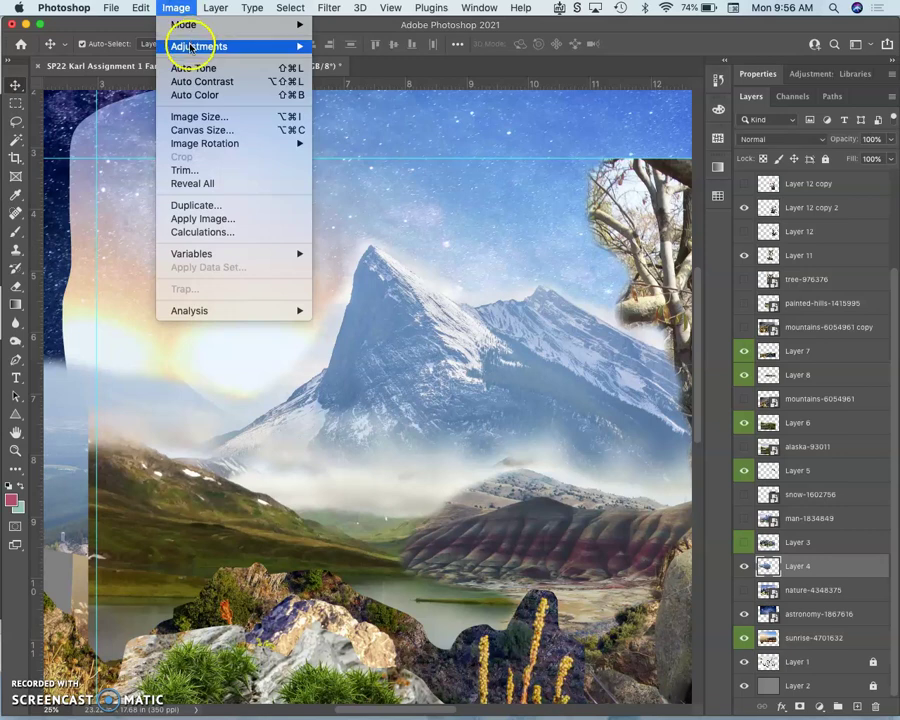
pyautogui.moveTo(190, 48)
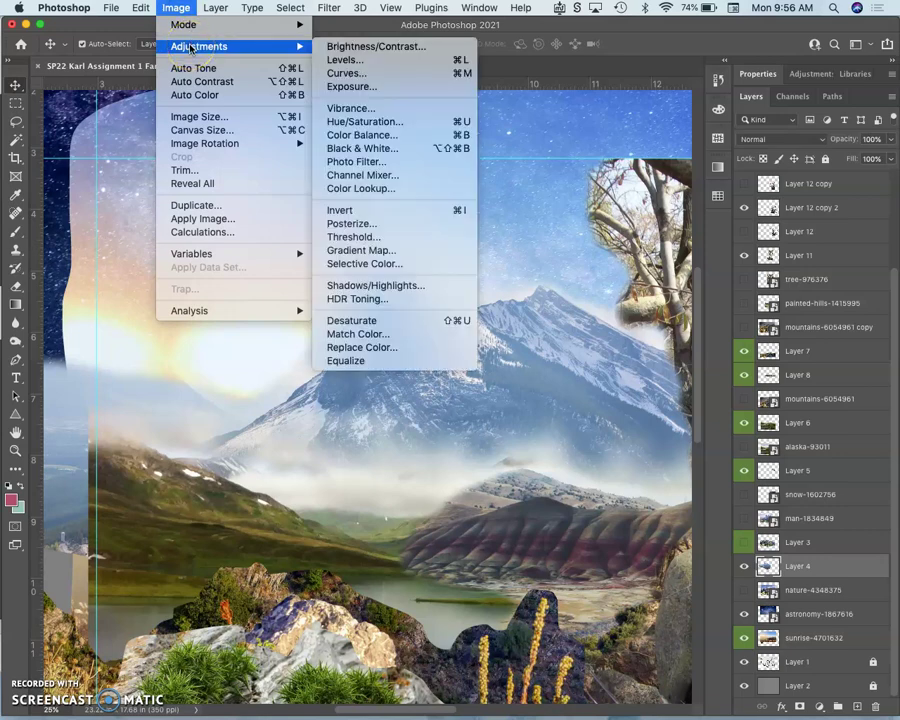
pyautogui.click(176, 8)
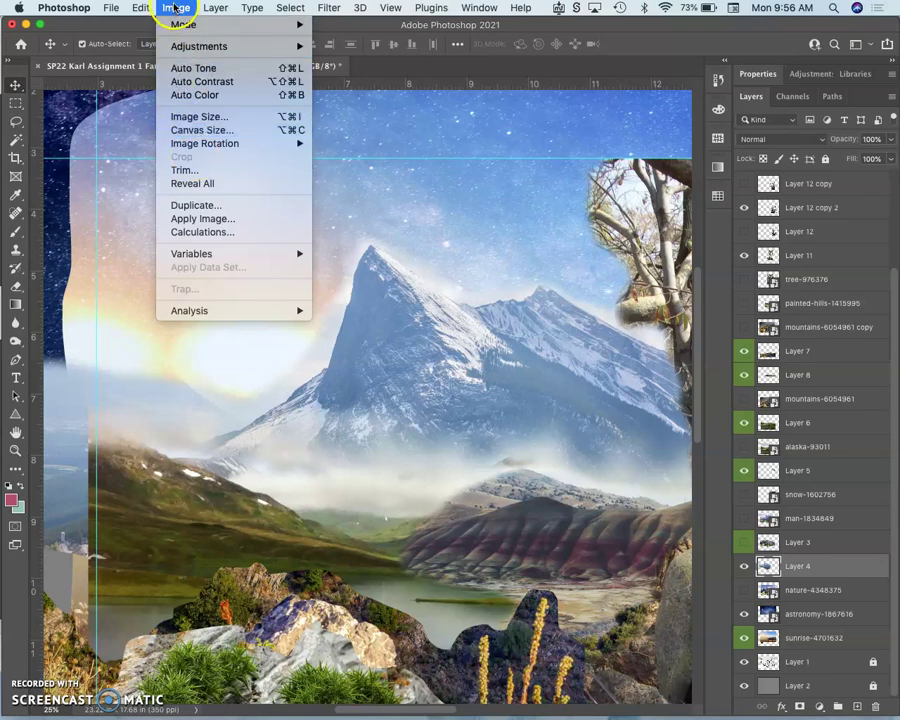
pyautogui.moveTo(181, 47)
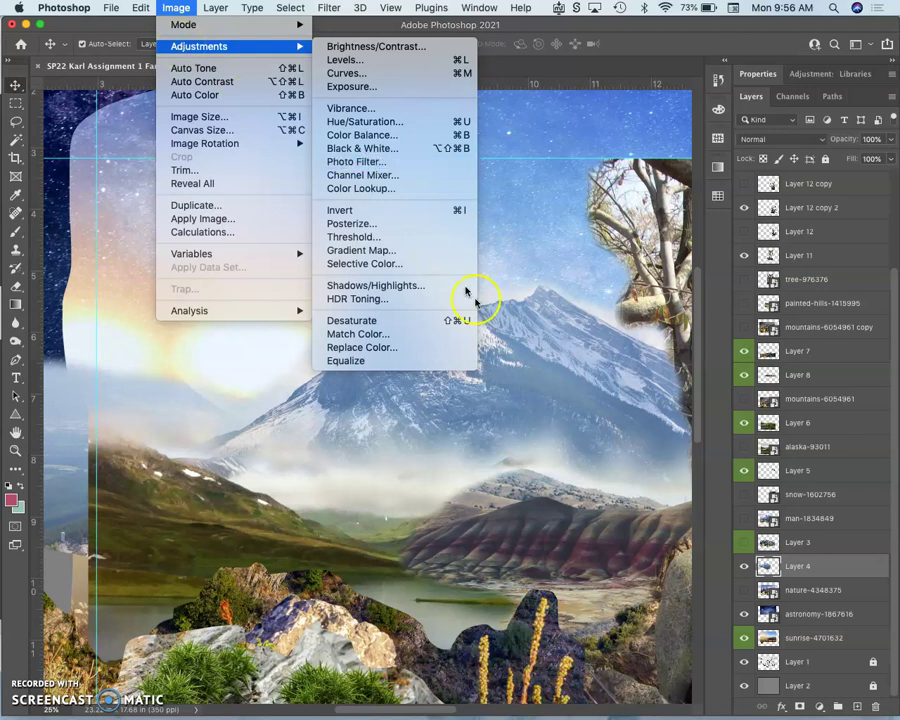
pyautogui.click(554, 246)
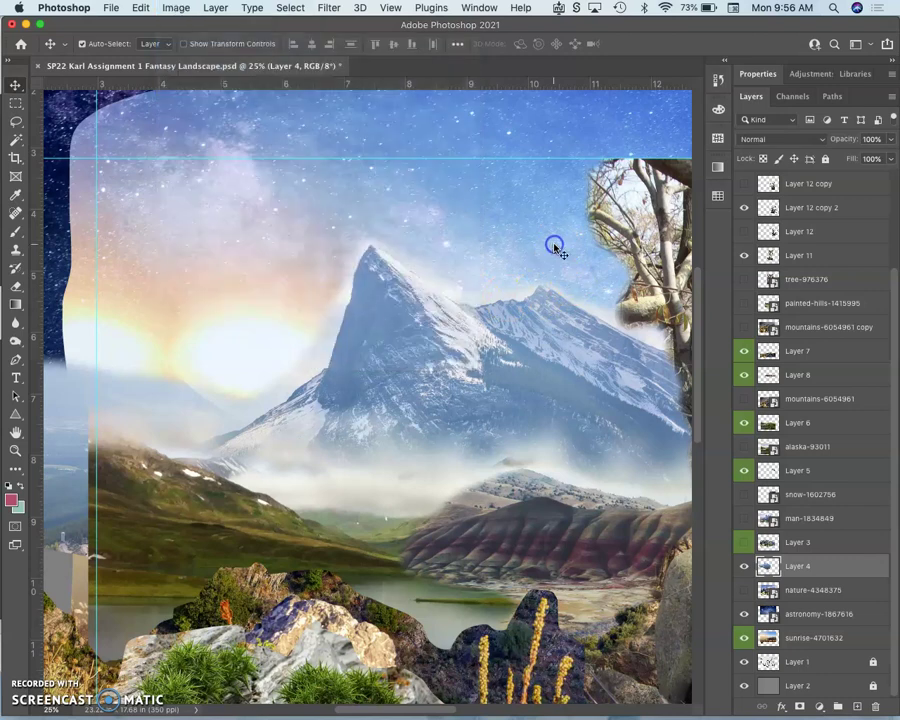
pyautogui.click(216, 9)
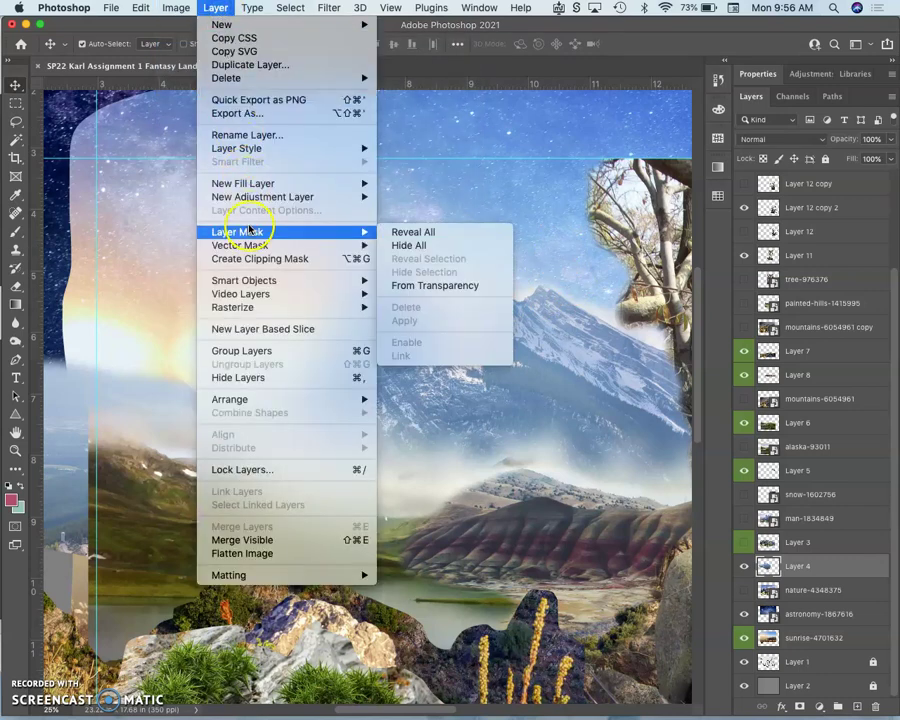
pyautogui.moveTo(251, 198)
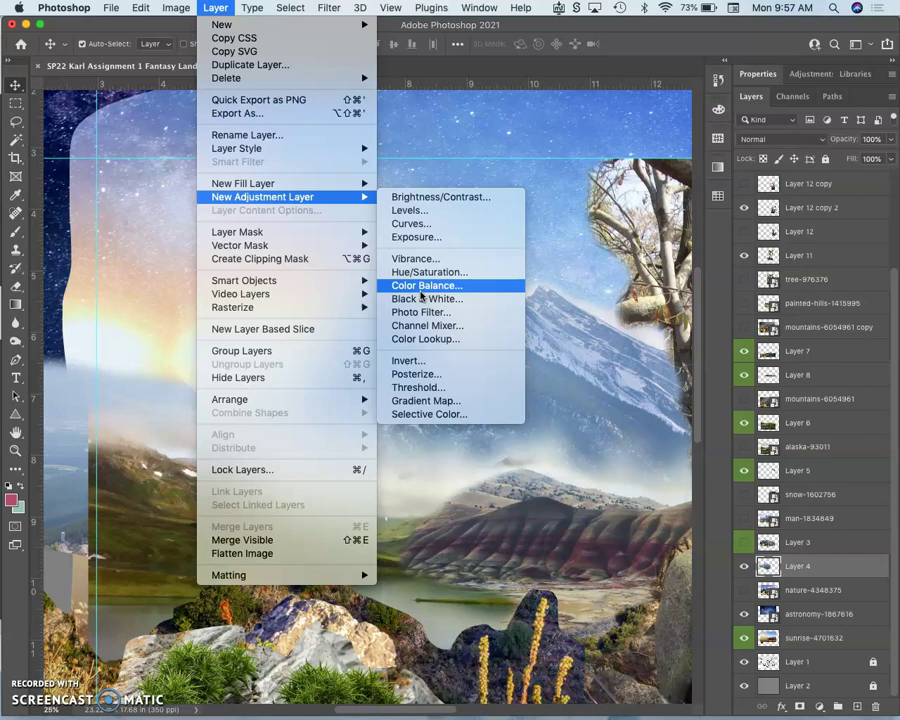
# Start a Levels adjustment on Layer 4 and darken the mountain's midtones to an input value of 0.70.
pyautogui.click(176, 8)
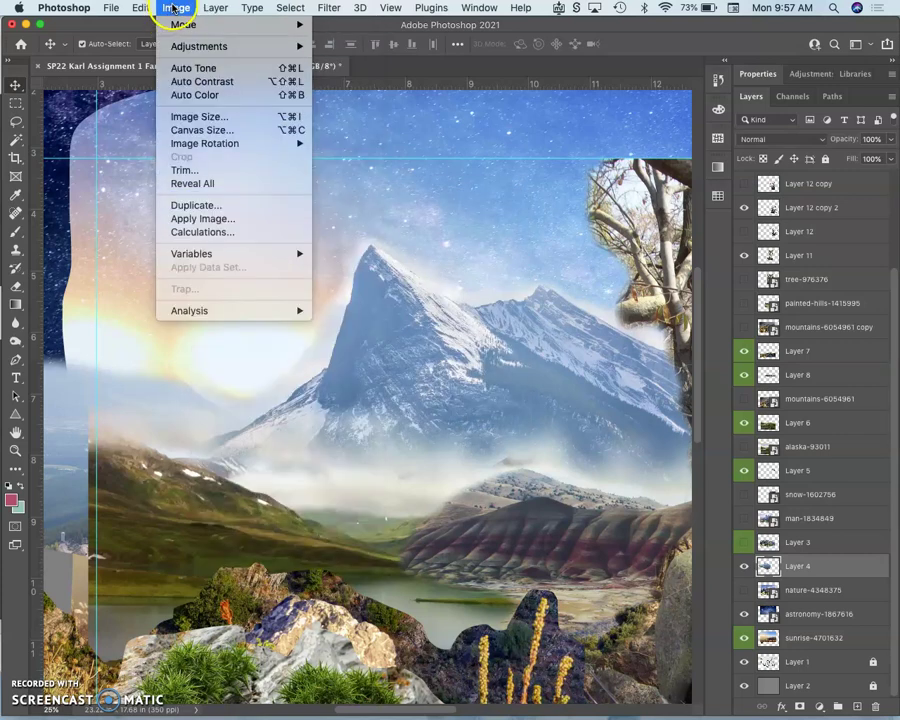
pyautogui.click(177, 46)
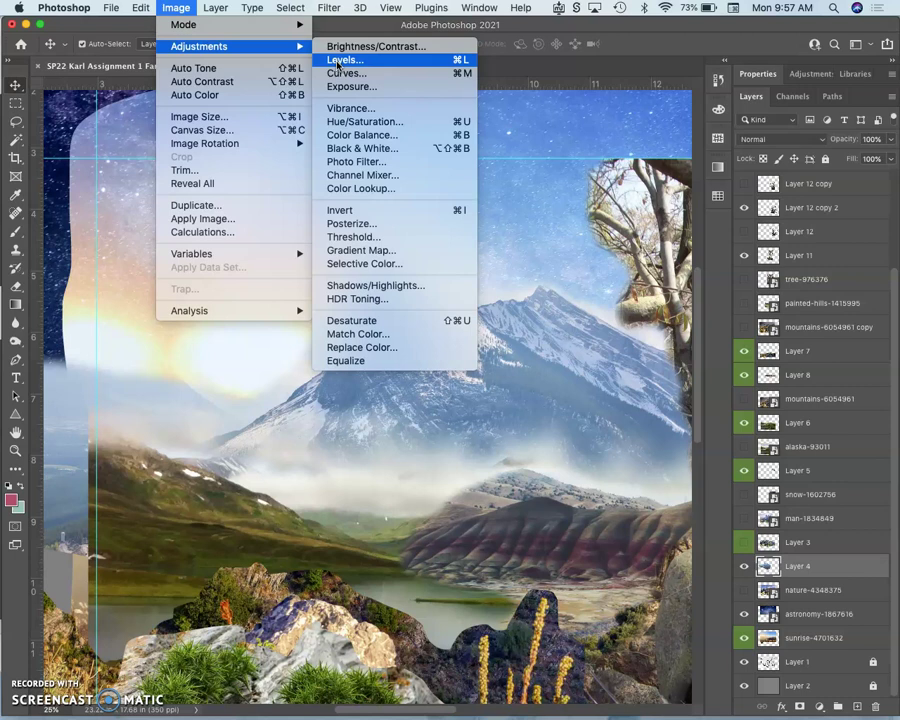
pyautogui.click(355, 138)
pyautogui.click(347, 62)
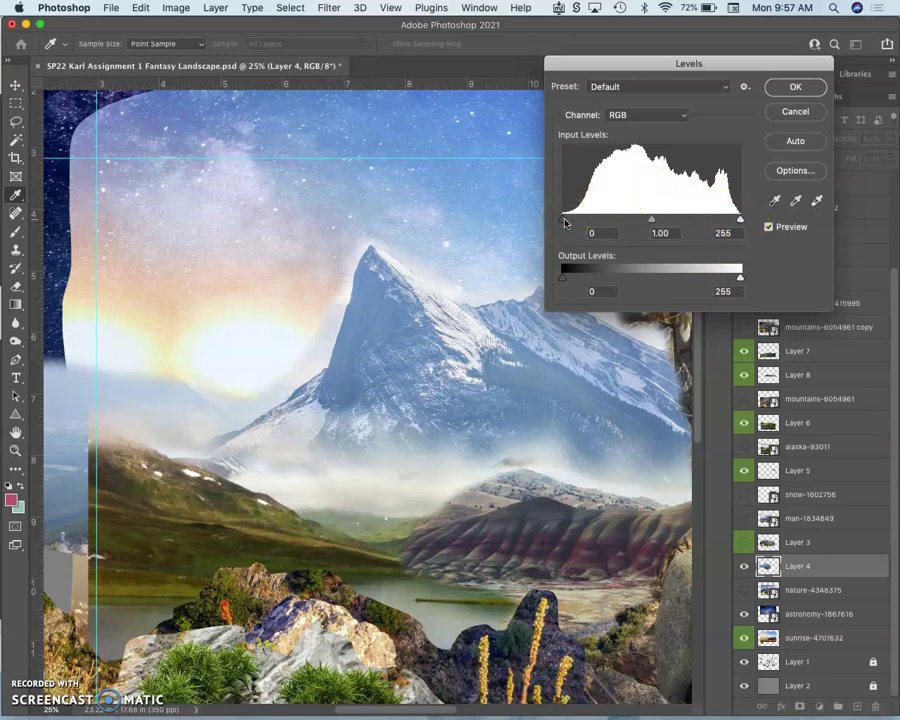
pyautogui.moveTo(651, 219); pyautogui.dragTo(672, 227)
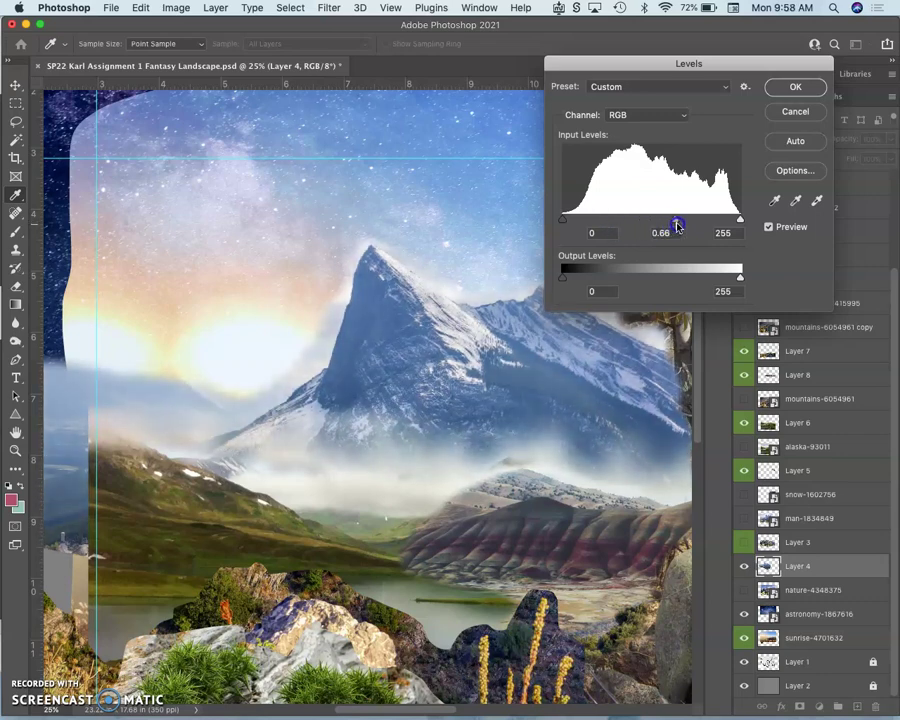
pyautogui.click(672, 225)
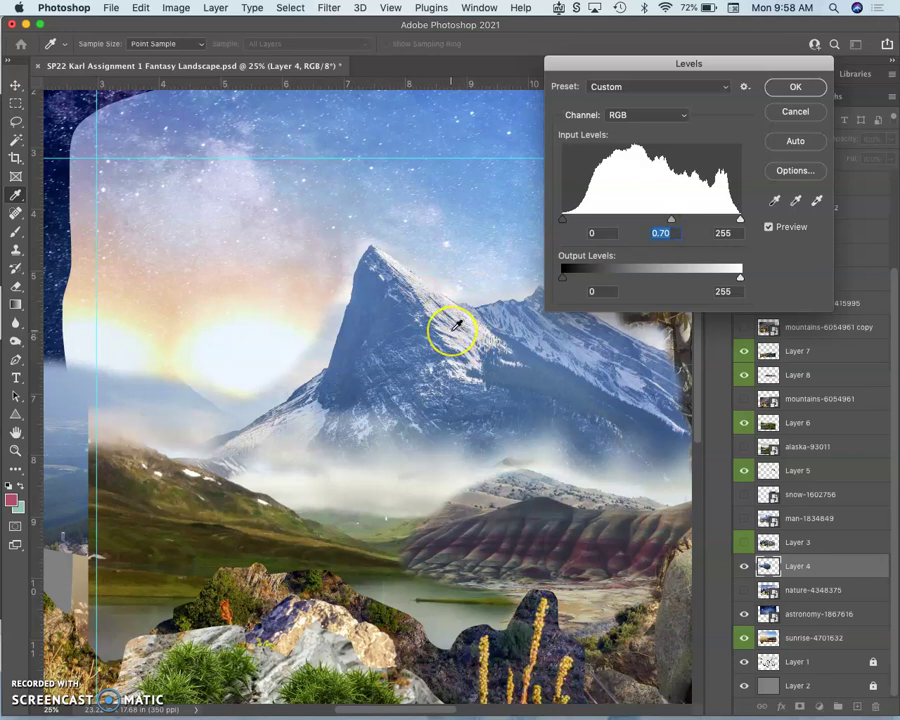
# Lower the white output level for Layer 4 to 238 and apply the Levels adjustment.
pyautogui.hscroll(3, 456, 324)
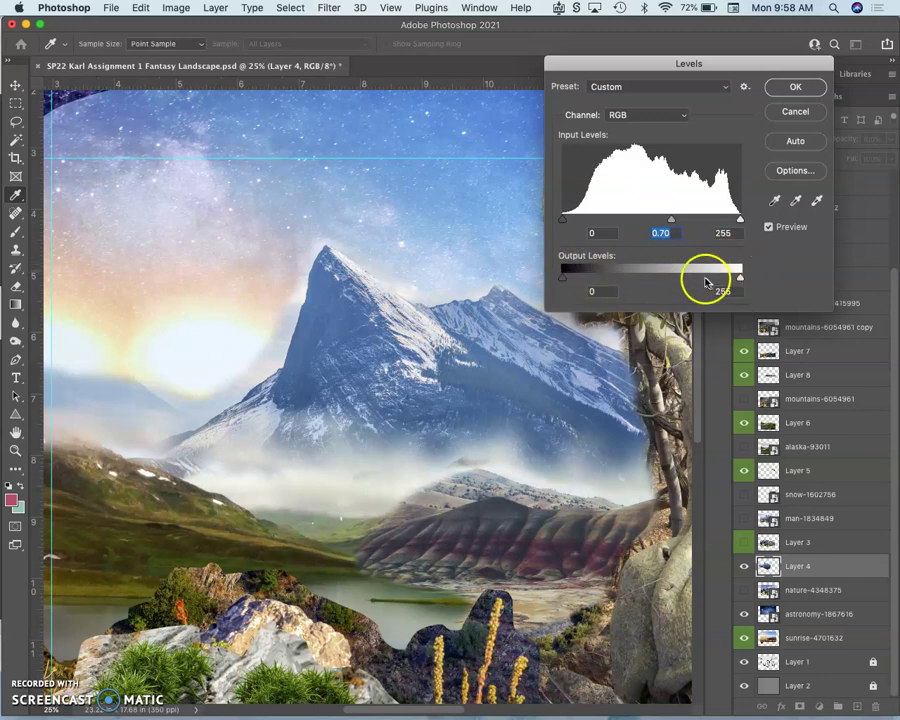
pyautogui.click(740, 280)
pyautogui.moveTo(740, 280); pyautogui.dragTo(717, 279)
pyautogui.moveTo(719, 278); pyautogui.dragTo(727, 280)
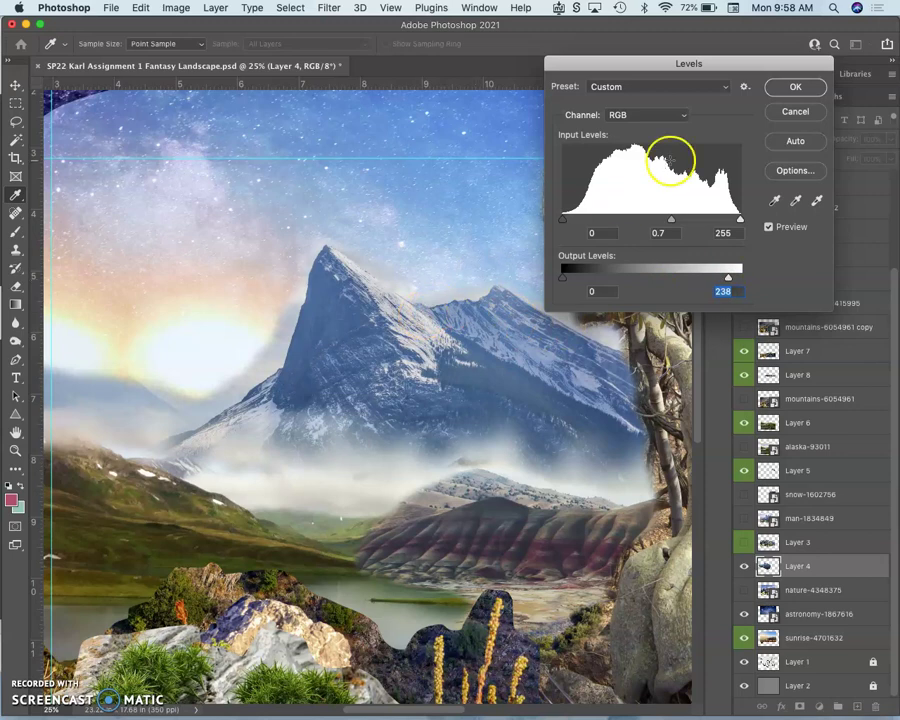
pyautogui.click(800, 85)
pyautogui.press('v')
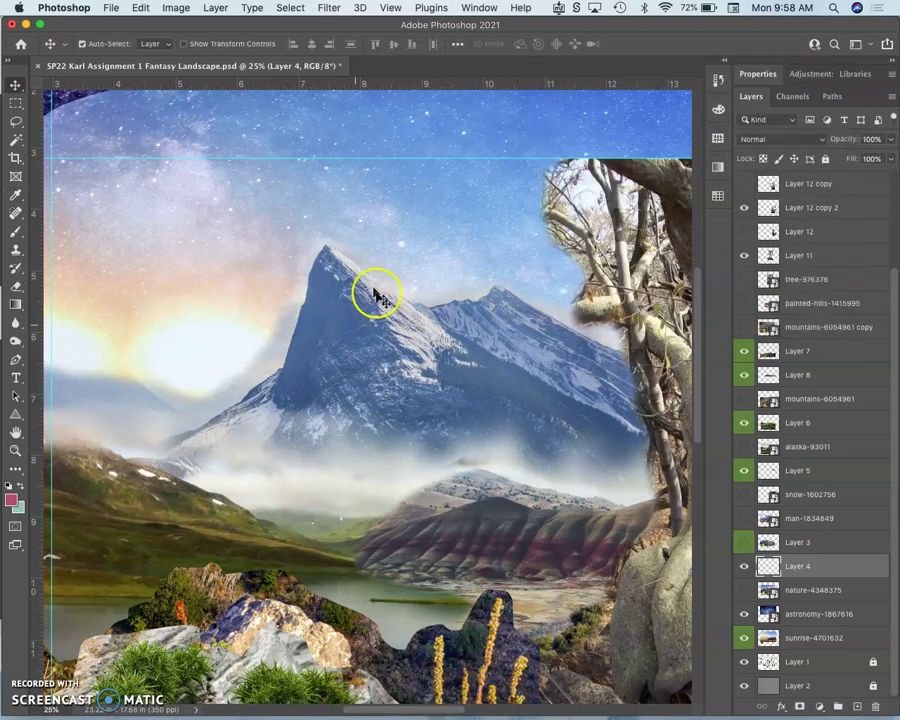
# Compare the mountain before and after Levels using the history states, and check it within the whole composite.
pyautogui.click(719, 80)
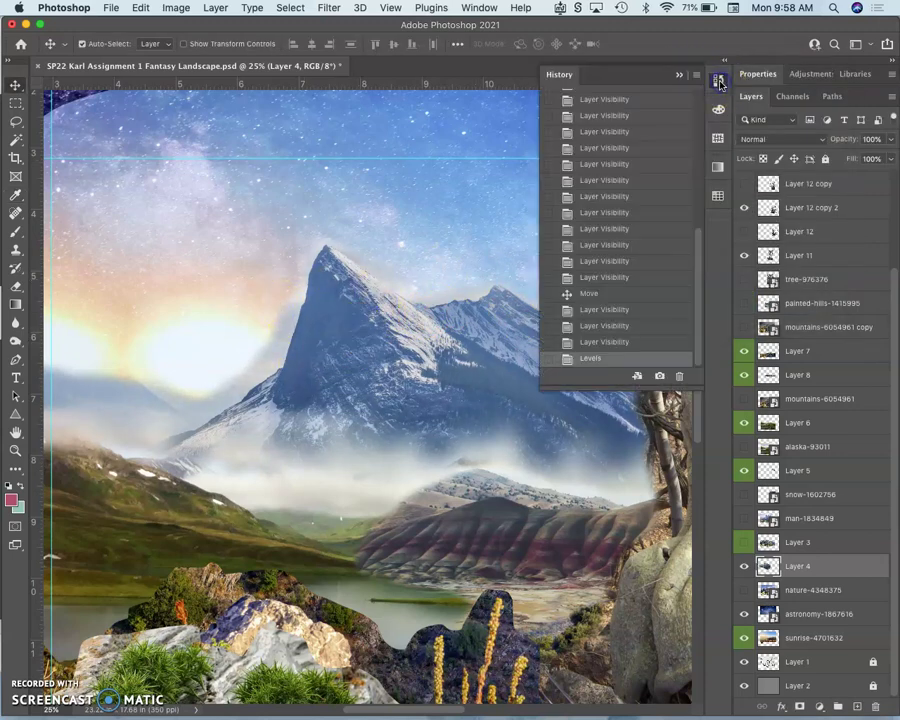
pyautogui.click(590, 342)
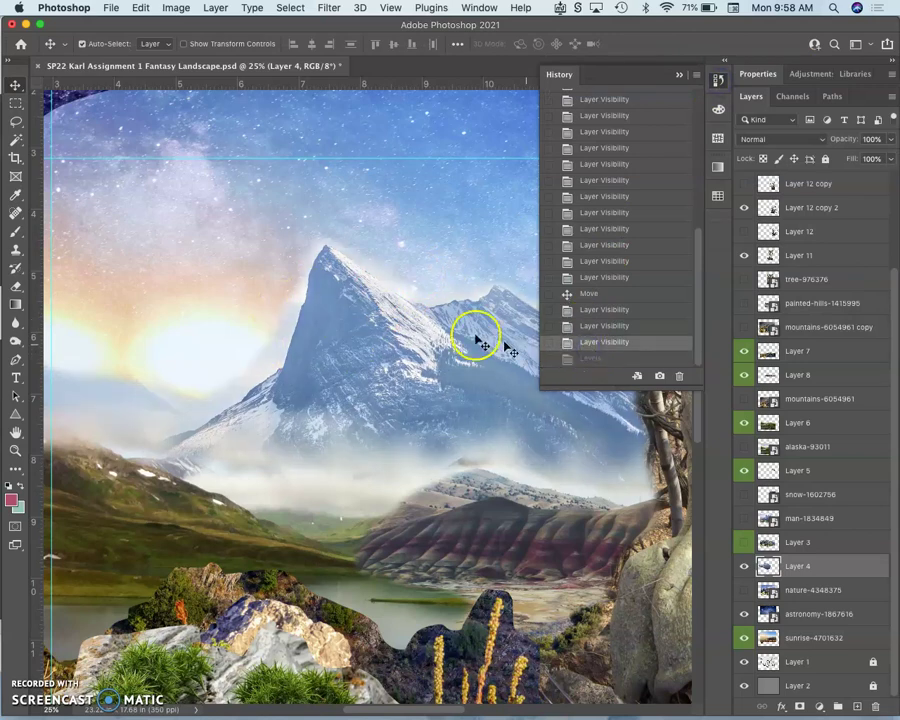
pyautogui.click(590, 358)
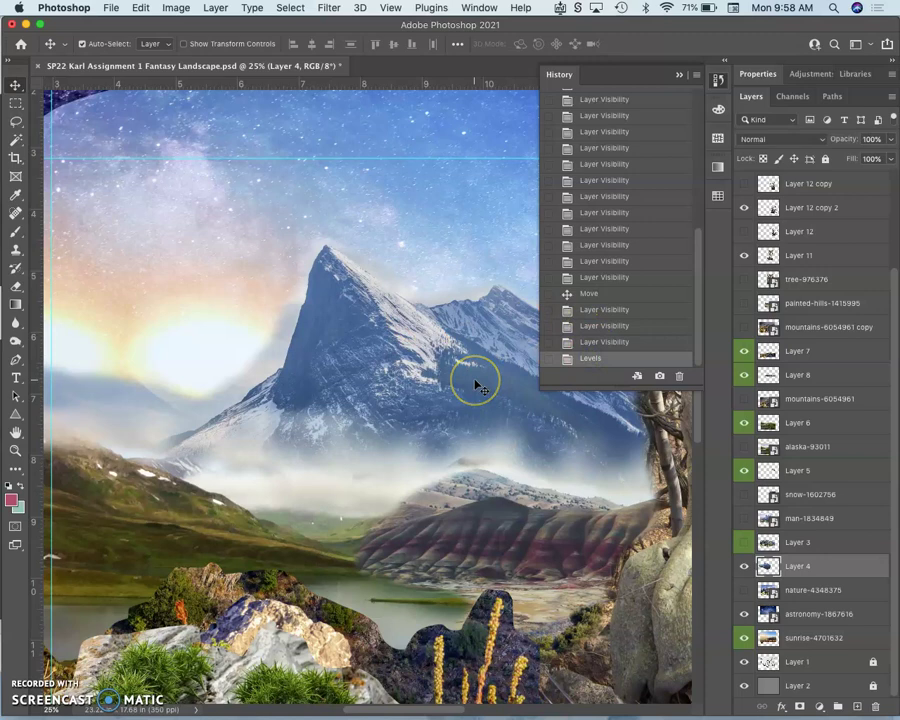
pyautogui.press('super+minus')
pyautogui.press('super+minus')
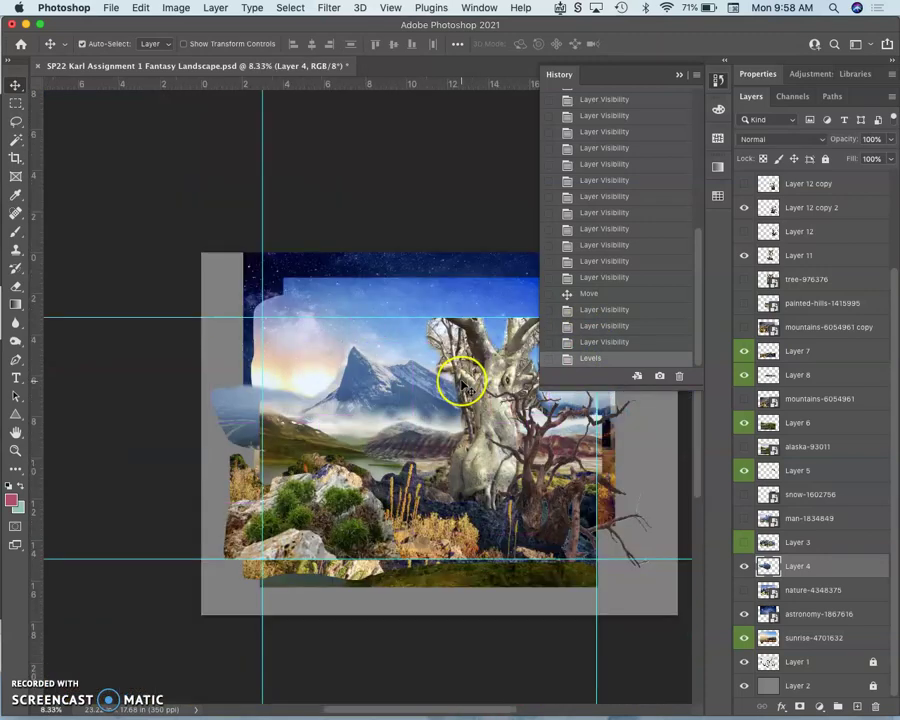
pyautogui.press('super+equal')
pyautogui.press('super+equal')
pyautogui.click(500, 318)
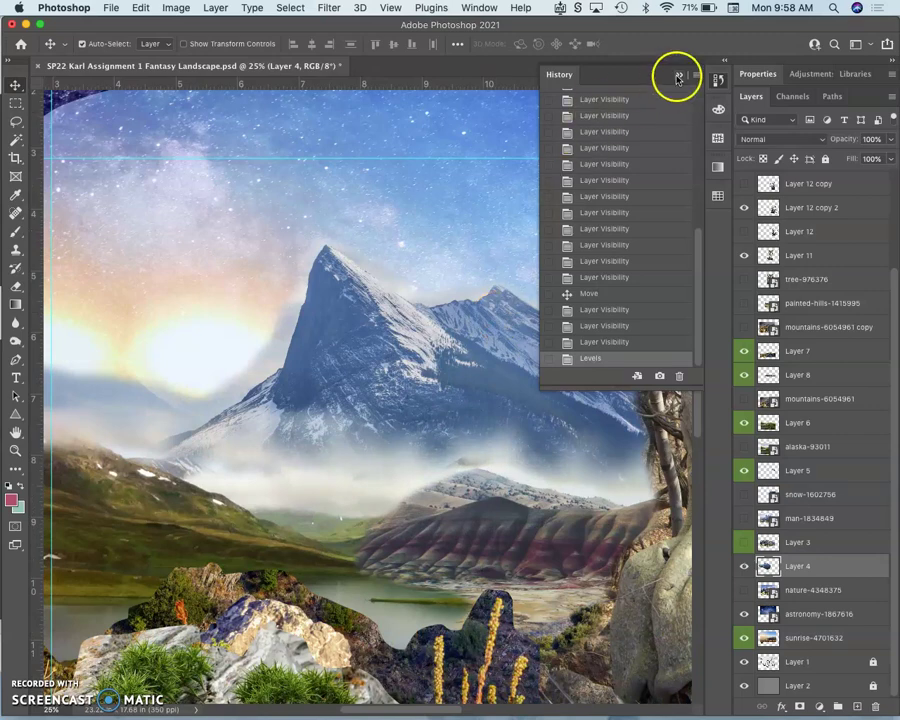
# Start a Color Balance adjustment on Layer 4 and set the midtones to +25 red and -31 toward yellow.
pyautogui.click(176, 8)
pyautogui.moveTo(185, 46)
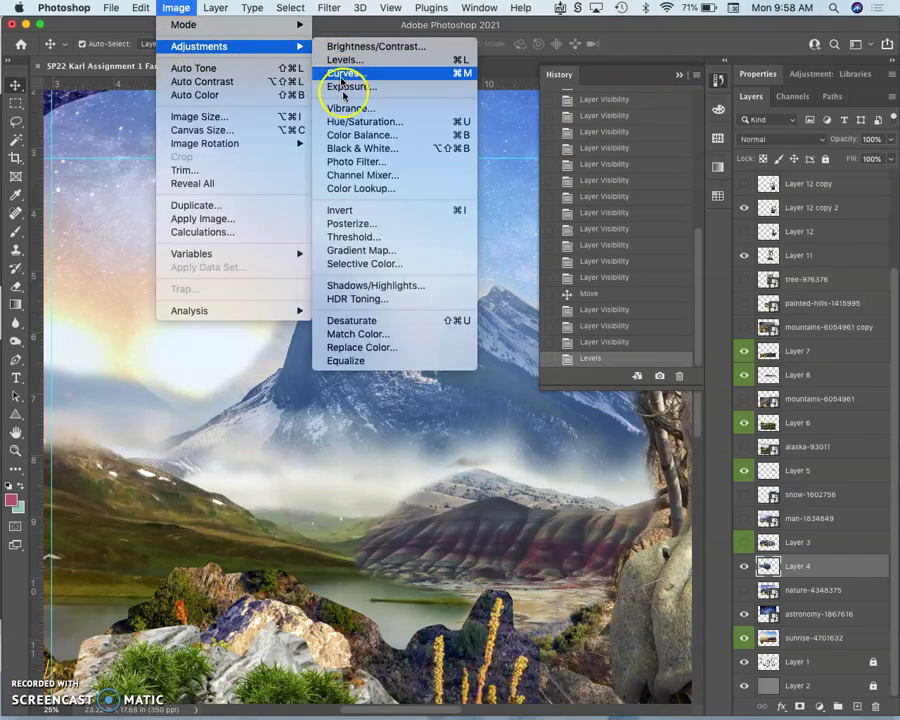
pyautogui.click(342, 134)
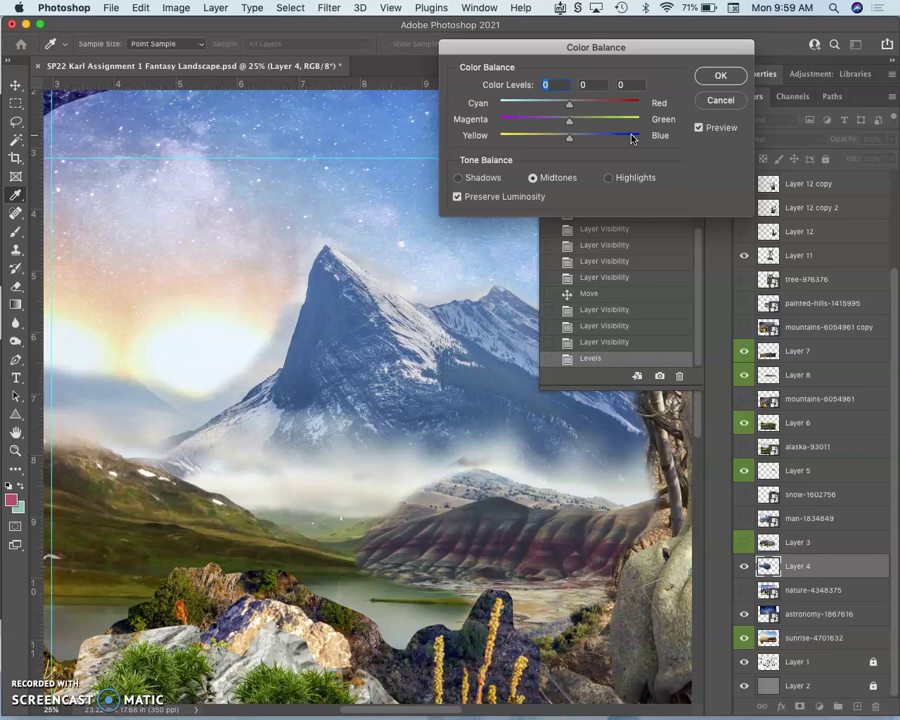
pyautogui.moveTo(632, 138); pyautogui.dragTo(570, 136)
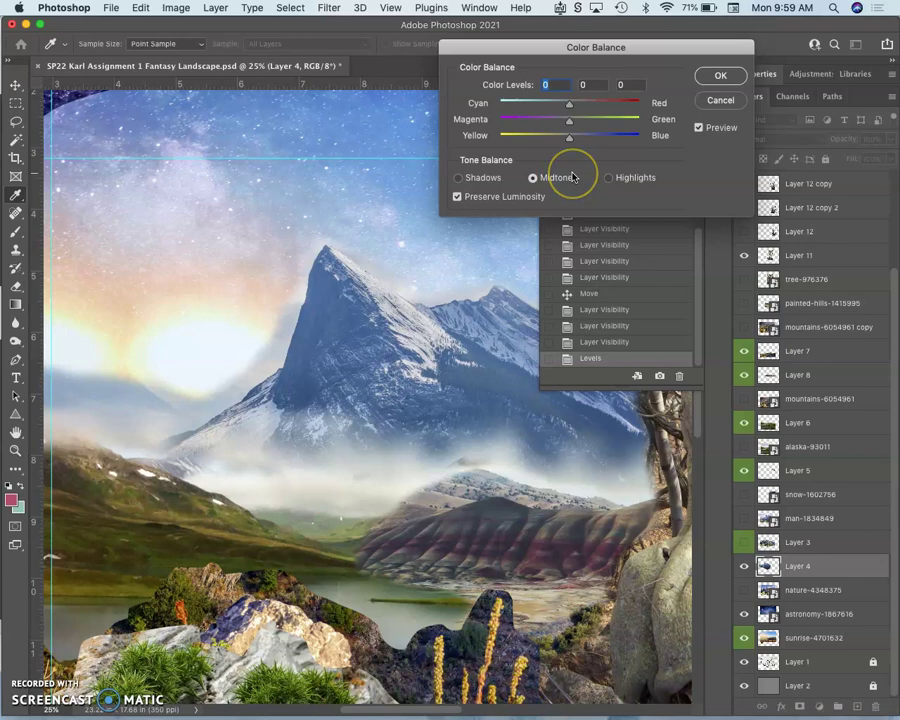
pyautogui.click(570, 140)
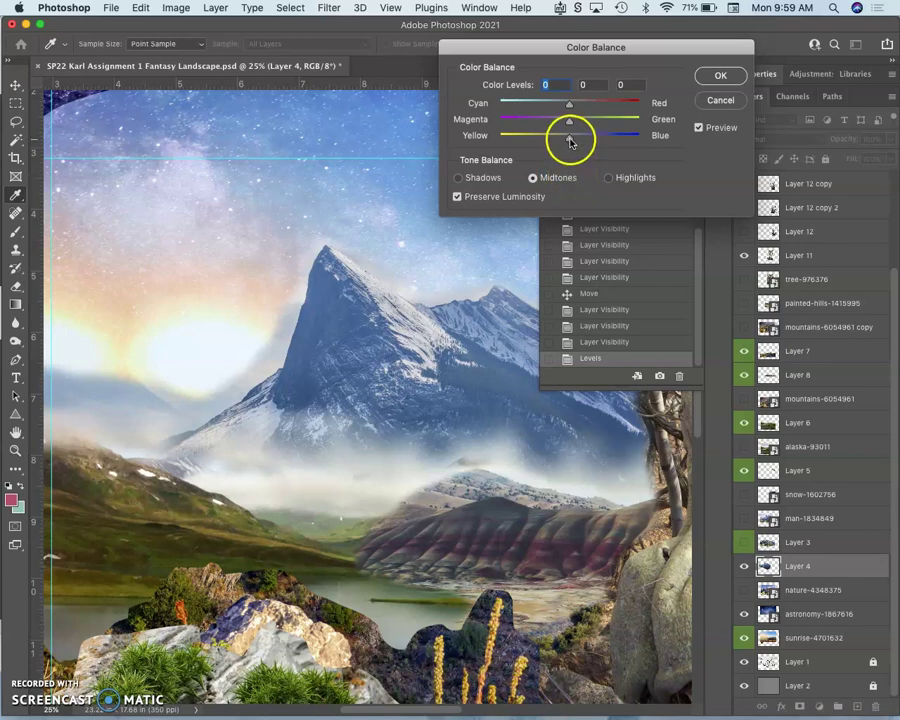
pyautogui.moveTo(565, 140); pyautogui.dragTo(547, 140)
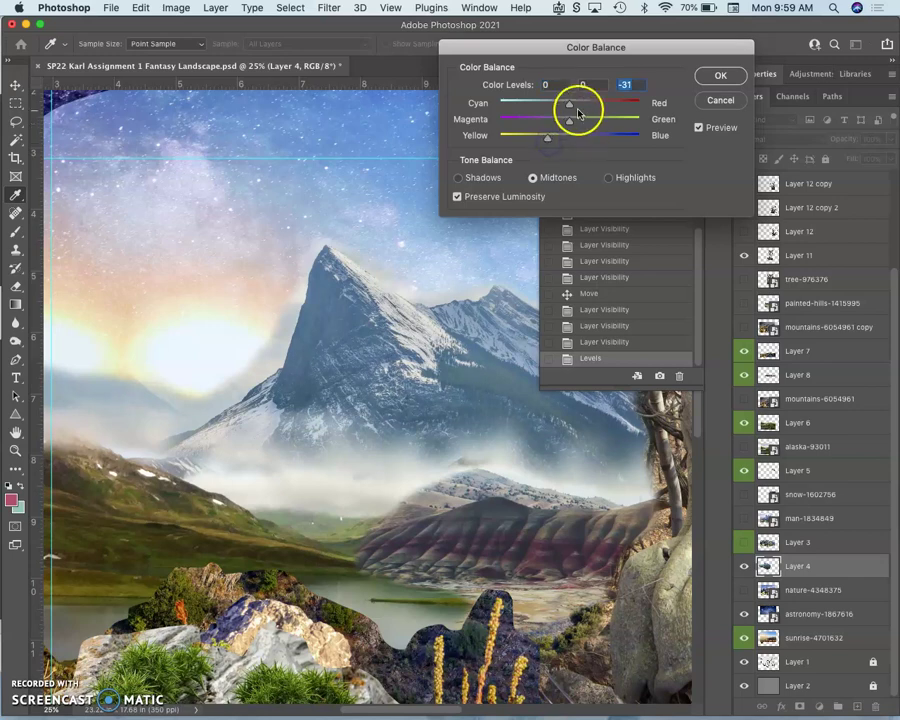
pyautogui.click(570, 107)
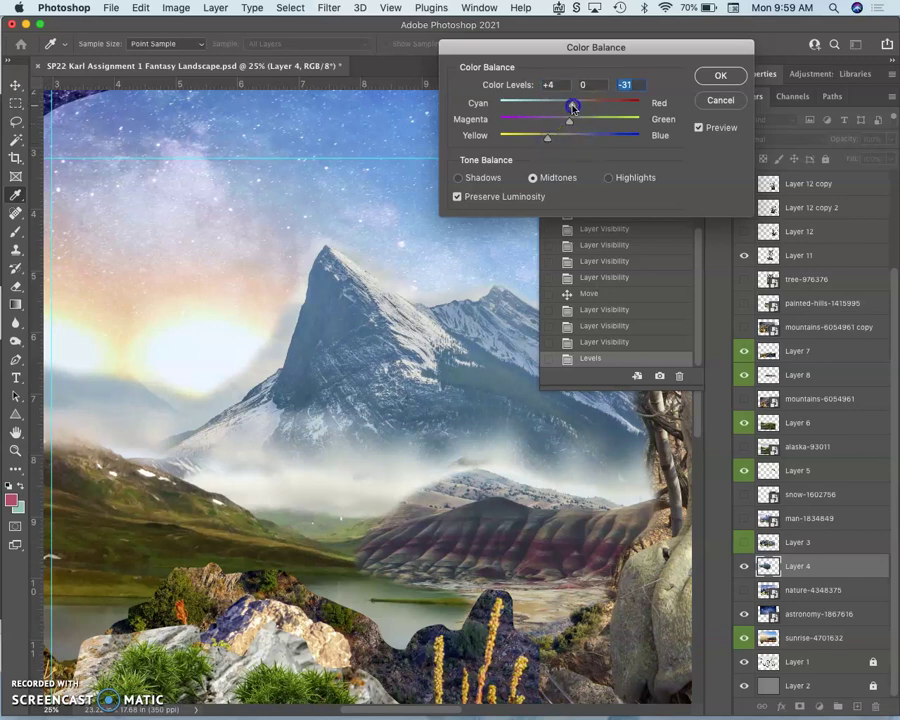
pyautogui.moveTo(581, 106)
pyautogui.mouseDown()
pyautogui.moveTo(596, 104)
pyautogui.moveTo(586, 104)
pyautogui.mouseUp()
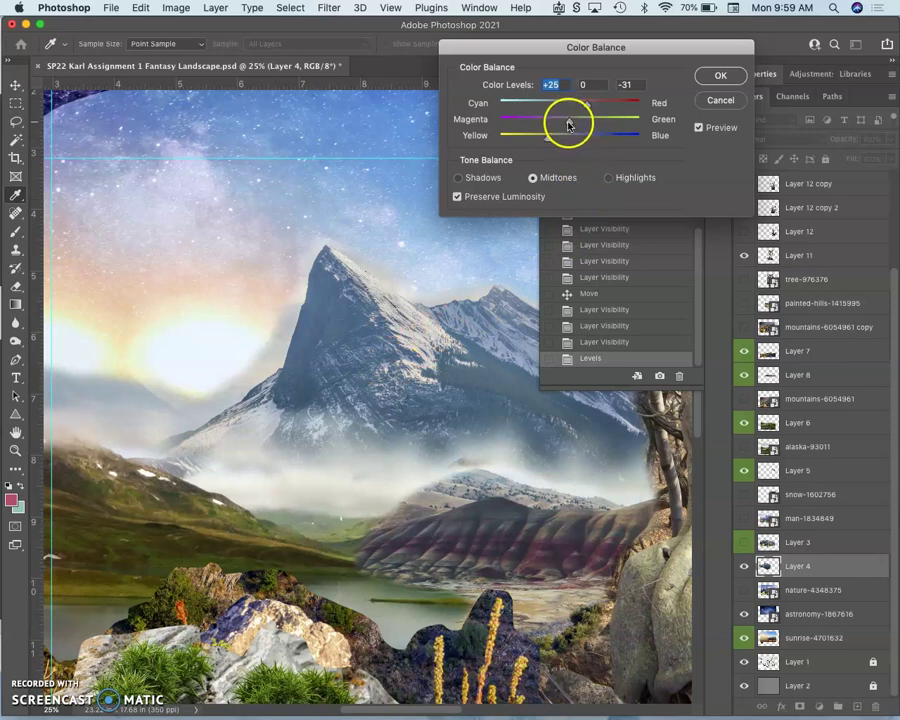
# Apply Color Balance with highlights about -17 toward yellow and shadows about -5 cyan and +13 blue, and compare it with the Levels state.
pyautogui.click(611, 181)
pyautogui.moveTo(570, 137)
pyautogui.mouseDown()
pyautogui.moveTo(545, 140)
pyautogui.moveTo(557, 142)
pyautogui.mouseUp()
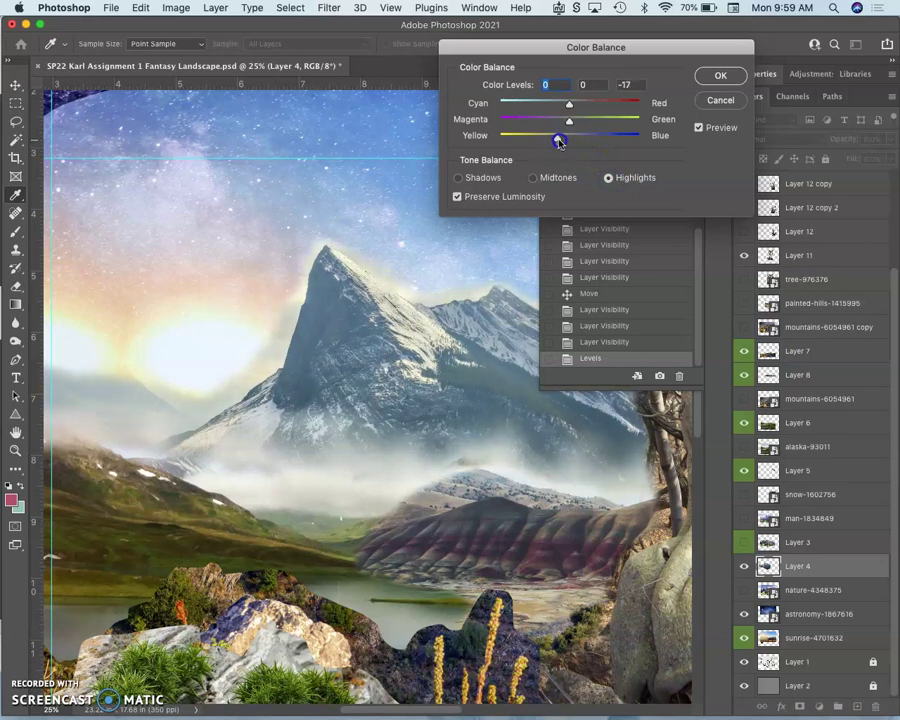
pyautogui.click(458, 178)
pyautogui.moveTo(569, 103); pyautogui.dragTo(580, 141)
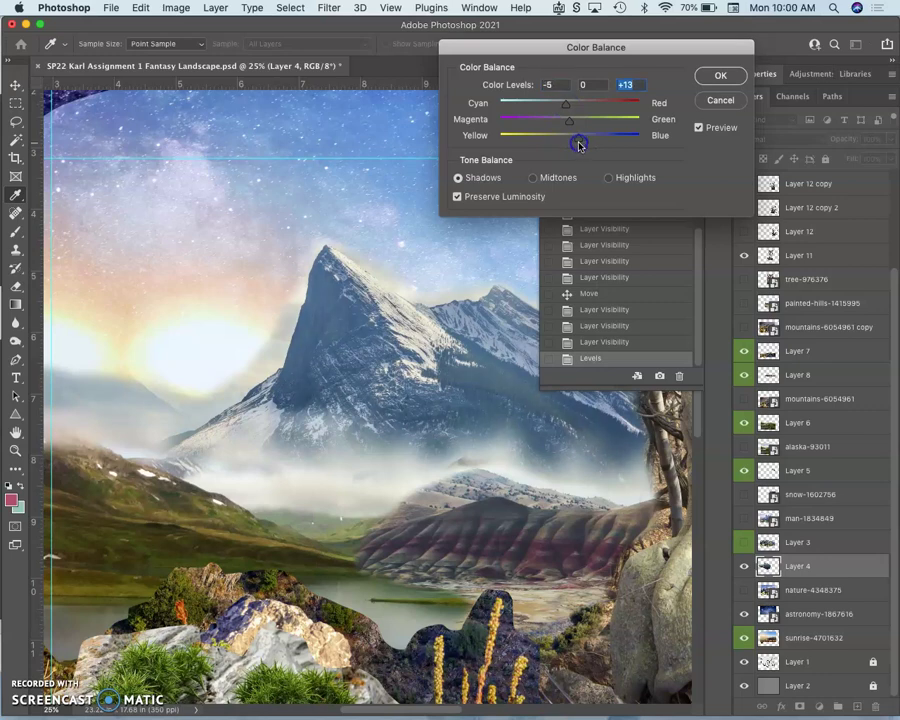
pyautogui.click(713, 76)
pyautogui.click(594, 343)
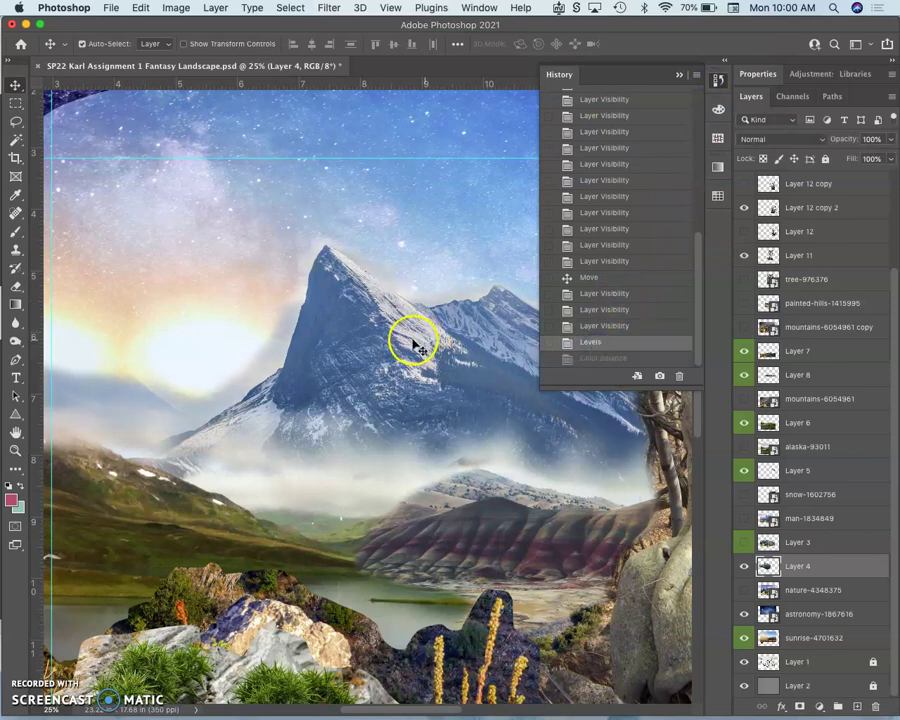
pyautogui.click(603, 358)
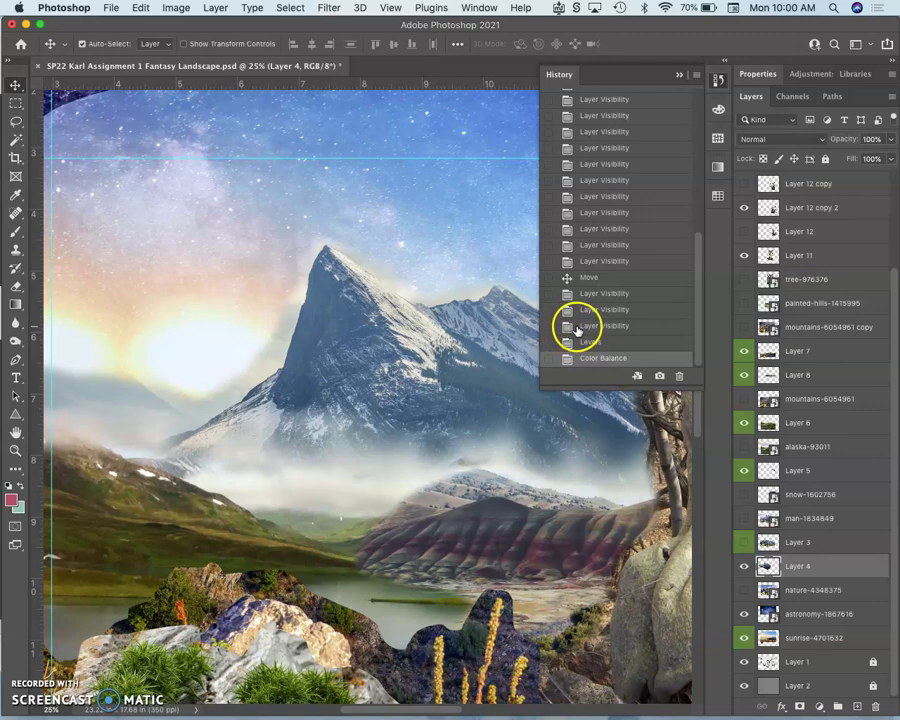
# Start a Hue/Saturation adjustment on Layer 4 and shift the mountain's master hue to -3.
pyautogui.click(177, 8)
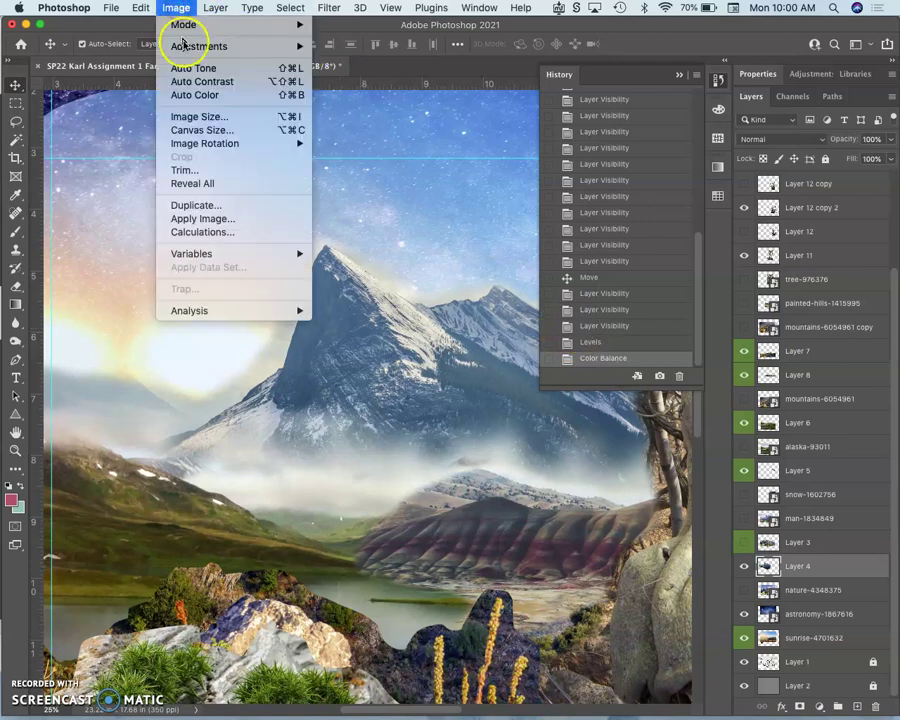
pyautogui.moveTo(183, 47)
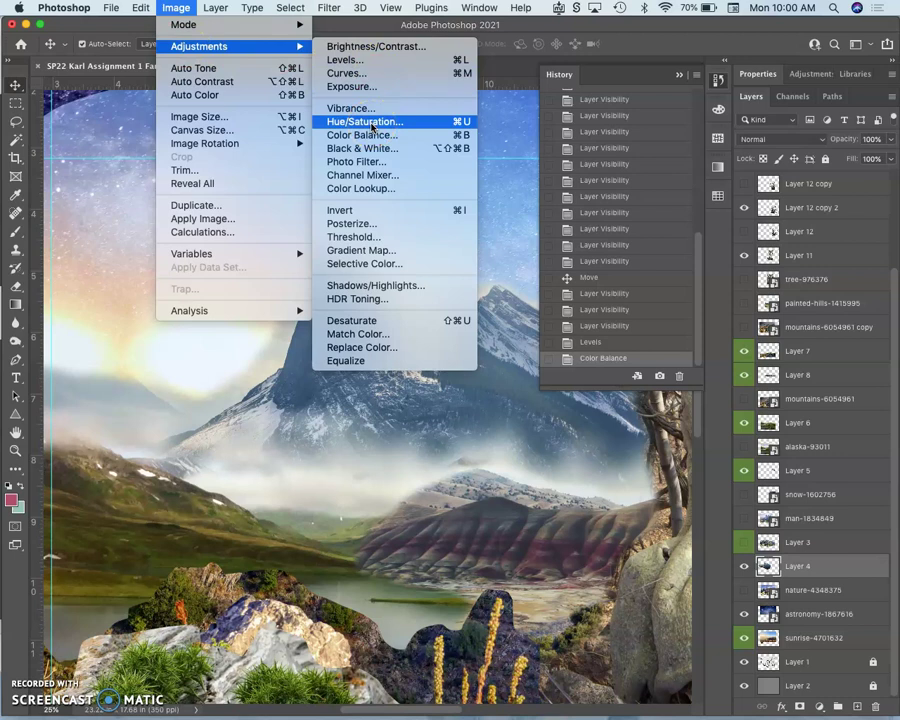
pyautogui.click(370, 122)
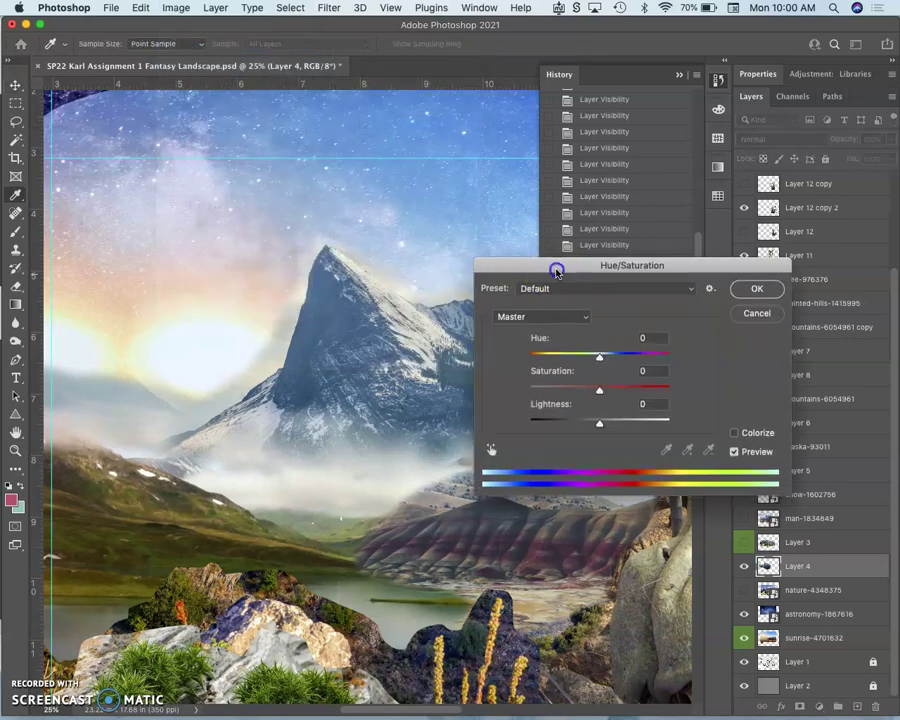
pyautogui.moveTo(554, 267); pyautogui.dragTo(617, 209)
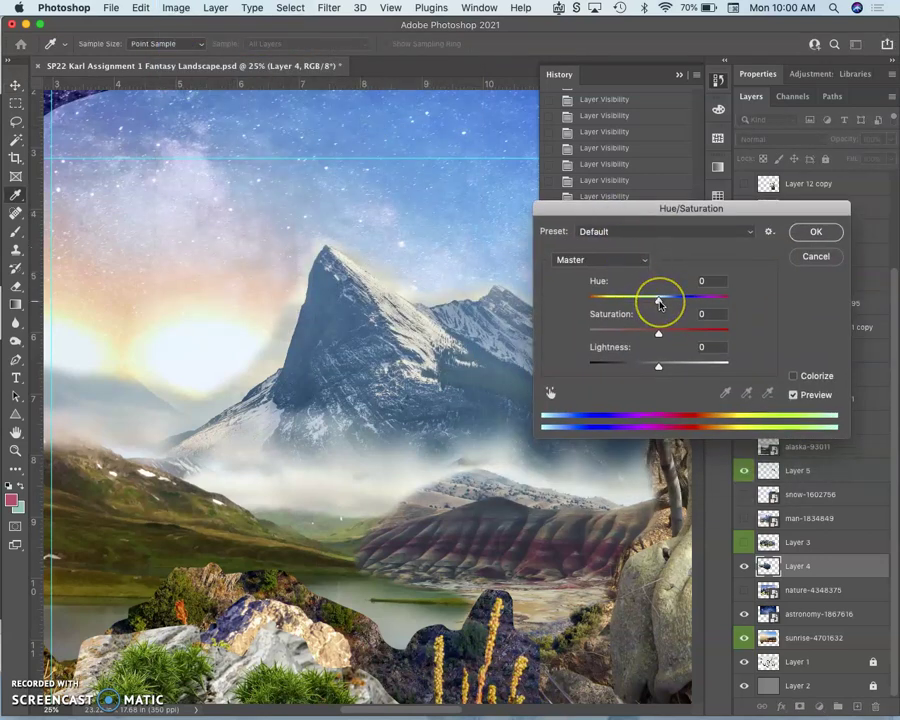
pyautogui.moveTo(659, 304)
pyautogui.mouseDown()
pyautogui.moveTo(737, 297)
pyautogui.moveTo(569, 305)
pyautogui.moveTo(663, 318)
pyautogui.mouseUp()
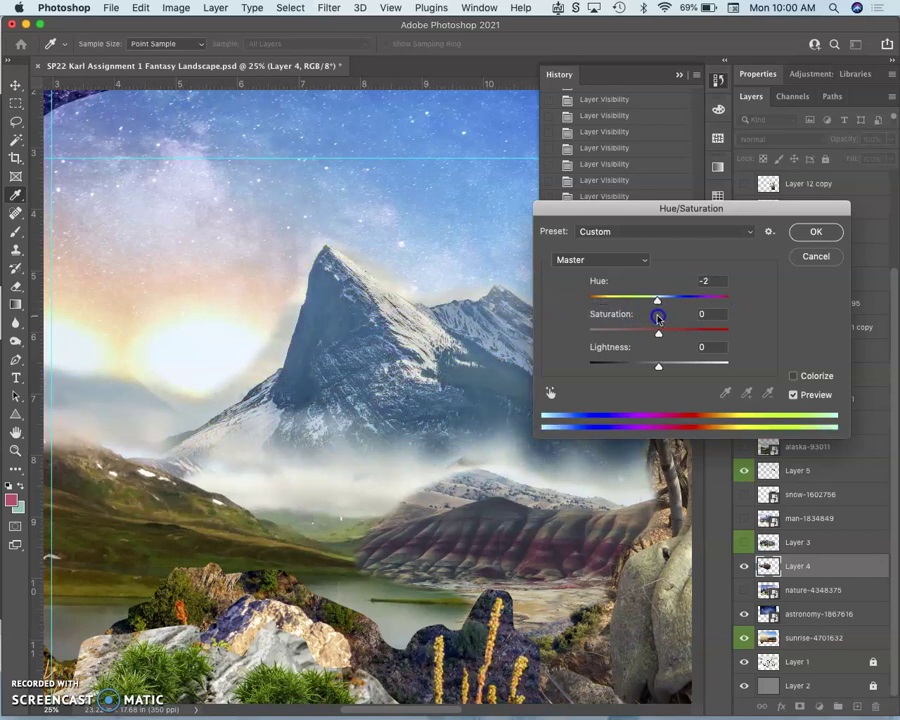
pyautogui.moveTo(659, 316); pyautogui.dragTo(659, 316)
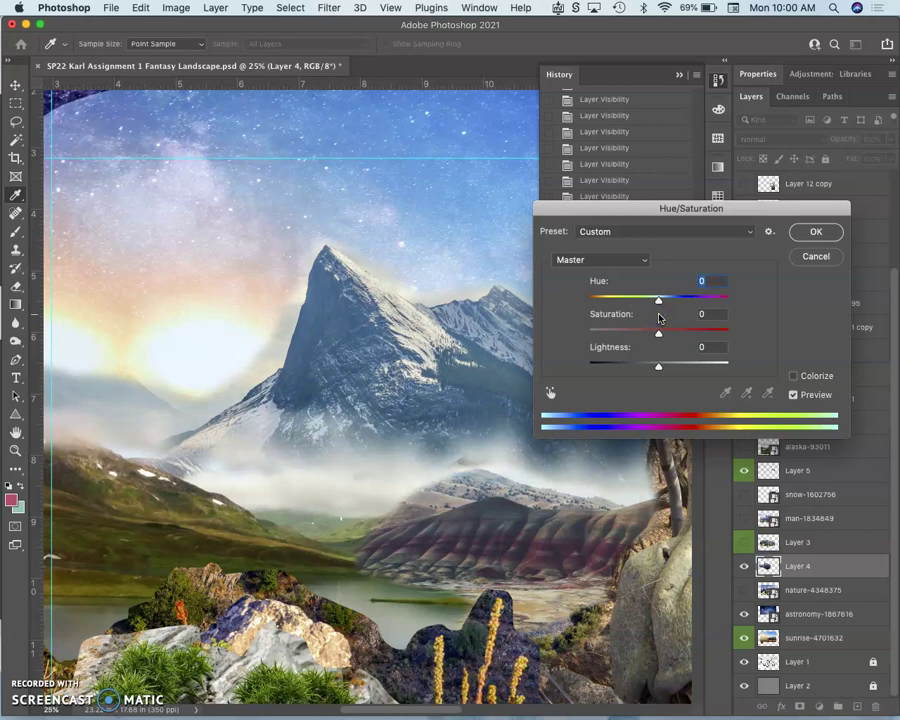
pyautogui.moveTo(659, 305); pyautogui.dragTo(656, 305)
# Raise the mountain's master saturation to +32, check it against the wider composite, and apply the Hue/Saturation adjustment to Layer 4.
pyautogui.moveTo(658, 332); pyautogui.dragTo(588, 341)
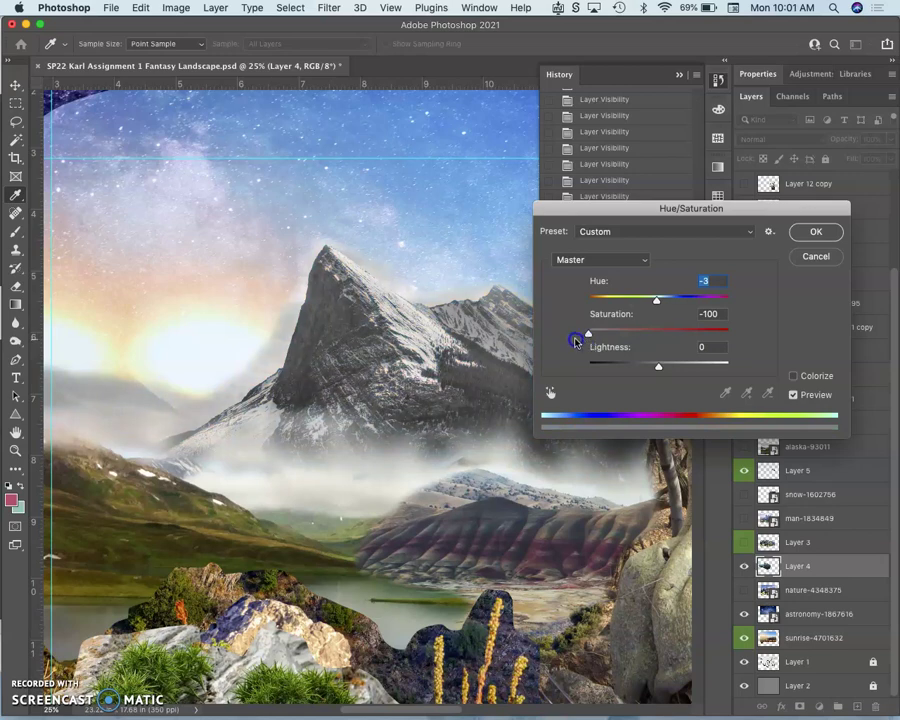
pyautogui.moveTo(576, 342); pyautogui.dragTo(692, 342)
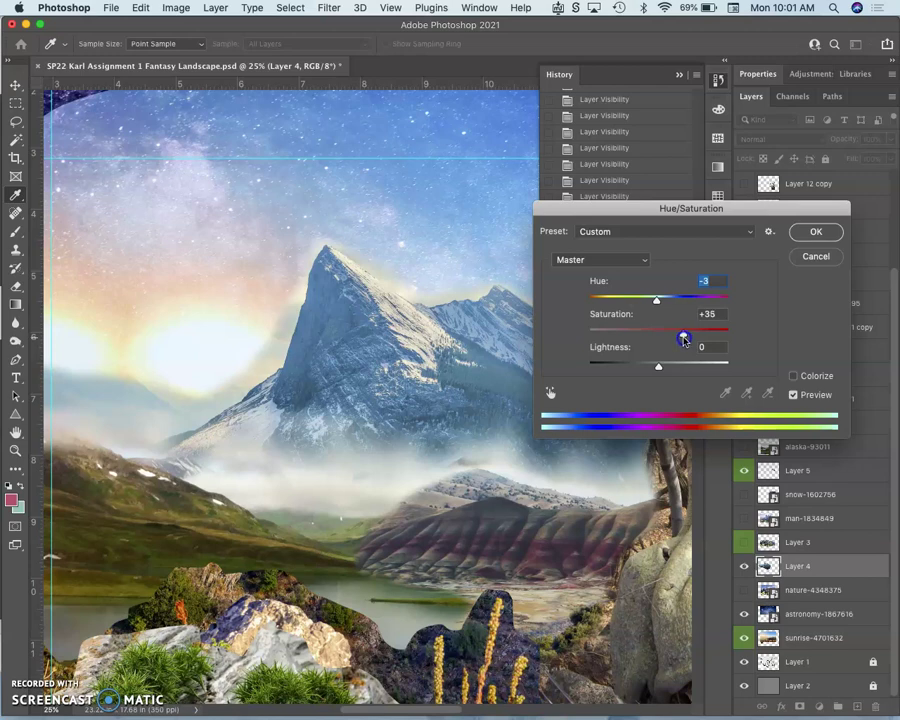
pyautogui.moveTo(640, 209); pyautogui.dragTo(664, 416)
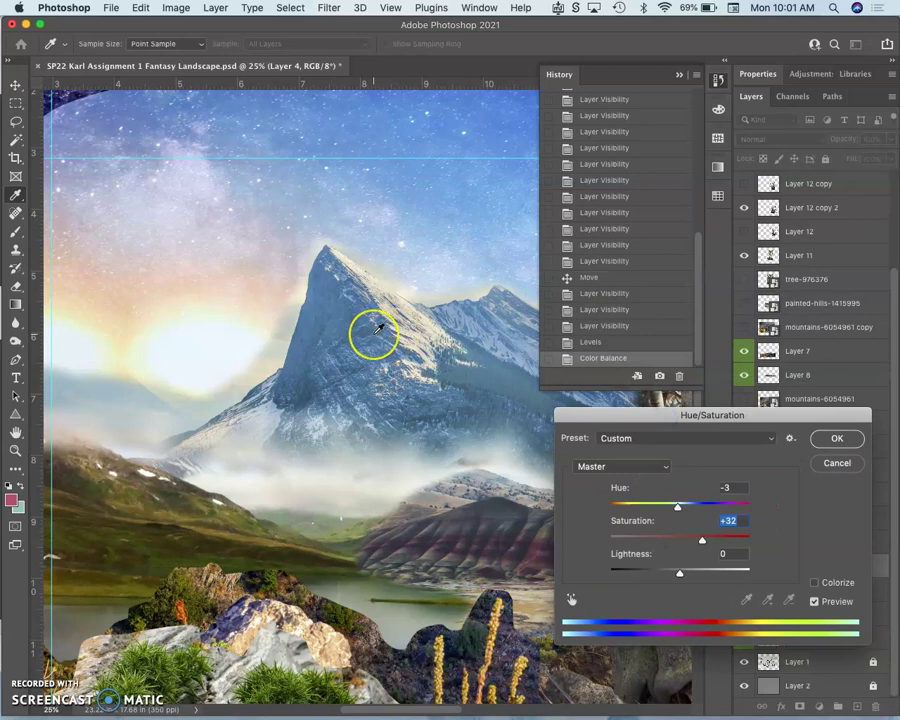
pyautogui.press('super+minus')
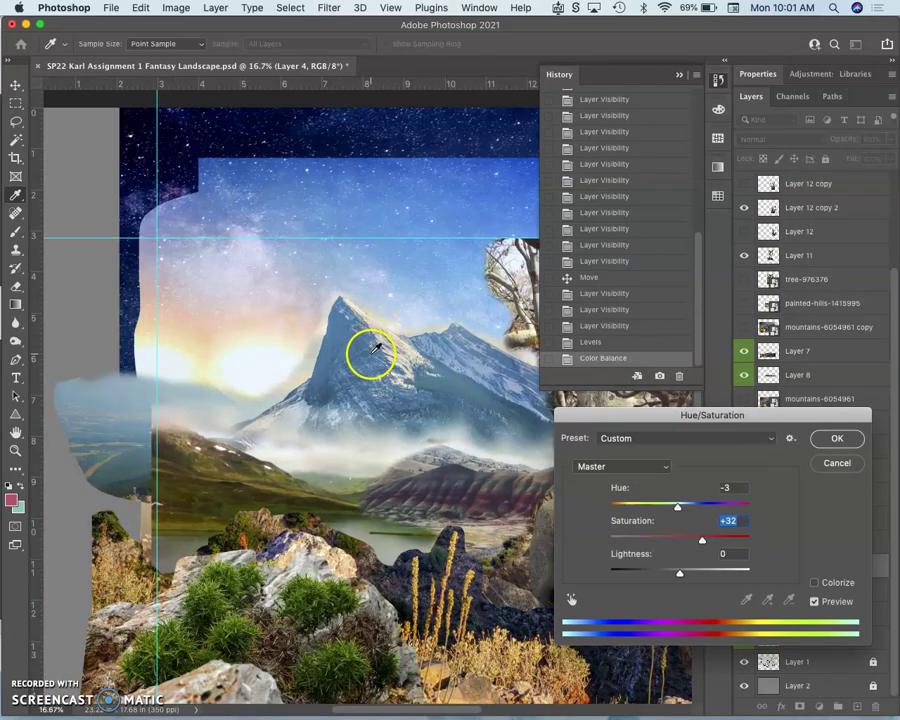
pyautogui.hscroll(3, 374, 347)
pyautogui.scroll(-2, 374, 347)
pyautogui.hscroll(2, 374, 347)
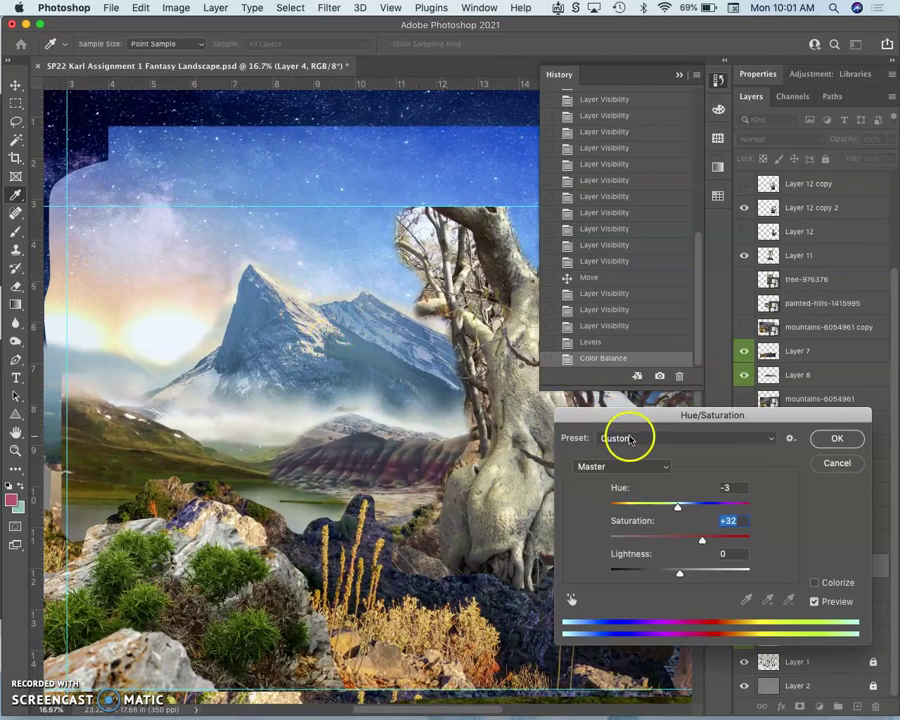
pyautogui.click(833, 441)
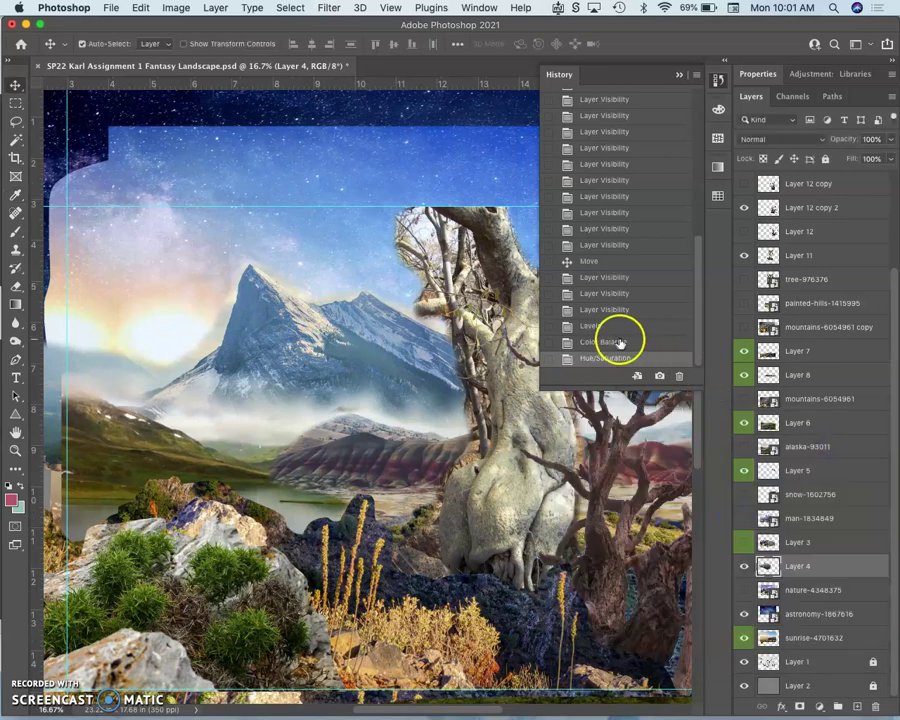
# Compare the Color Balance and Hue/Saturation history states, keep the Hue/Saturation result, and collapse the history.
pyautogui.click(617, 342)
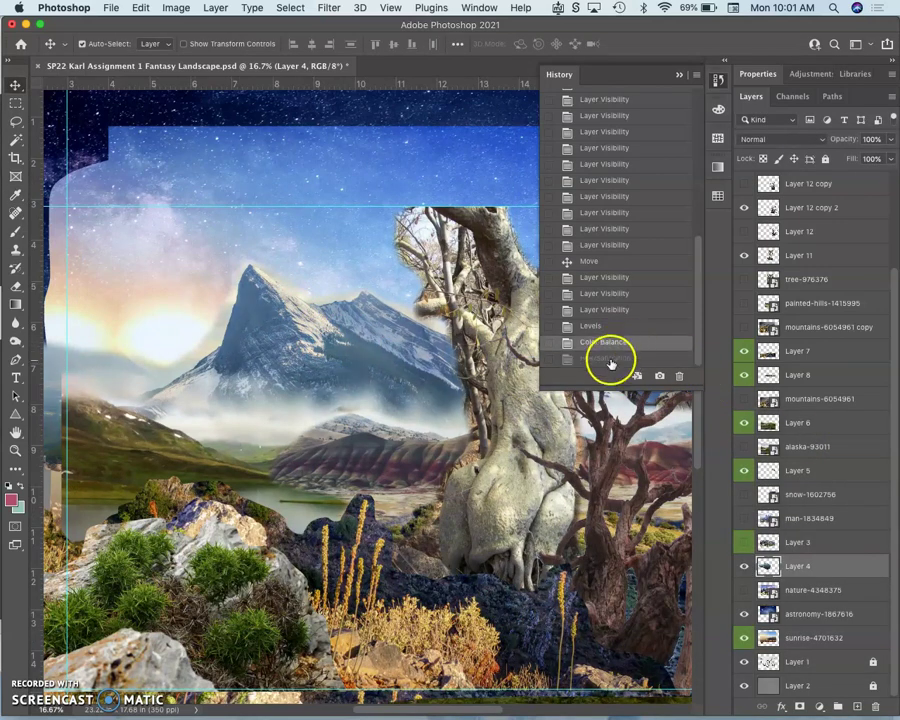
pyautogui.click(611, 359)
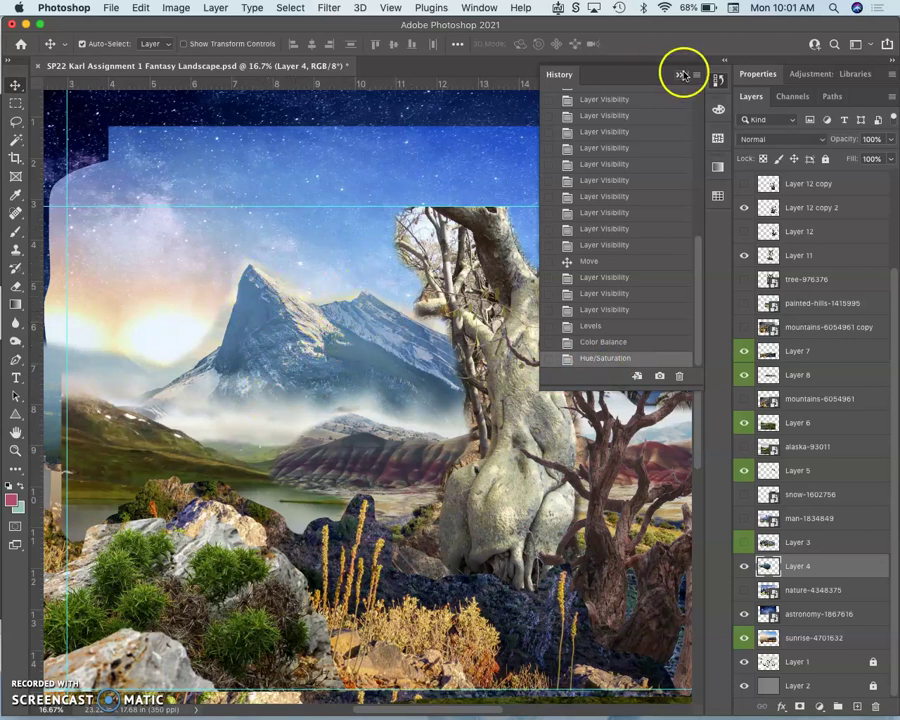
pyautogui.click(680, 76)
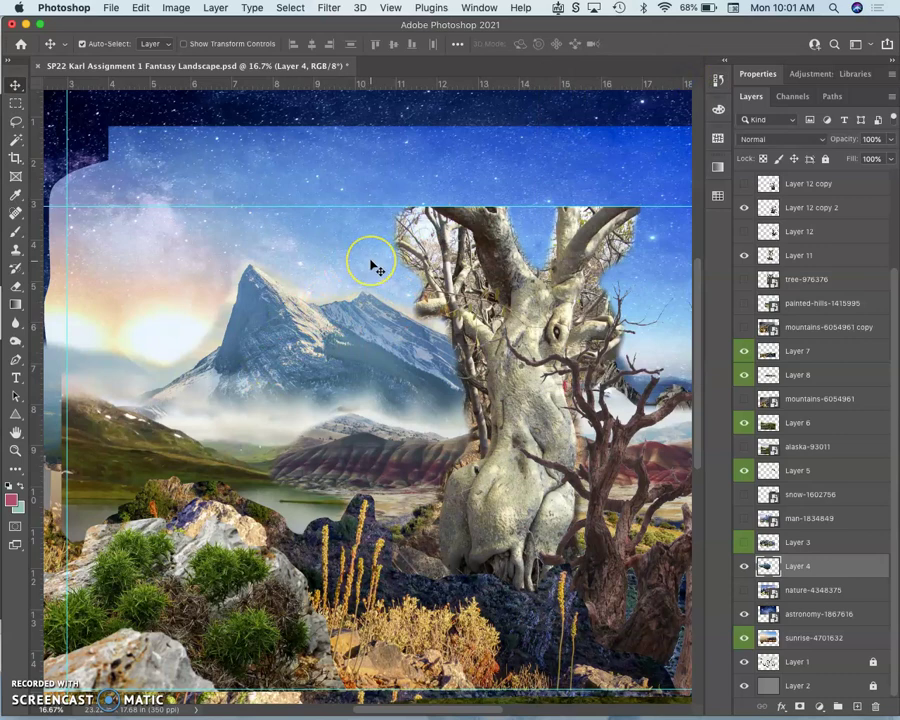
# Examine the leftover sky fringe around the snowy mountain by zooming in and toggling Layer 4's visibility.
pyautogui.press('super+plus')
pyautogui.press('super+plus')
pyautogui.press('super+plus')
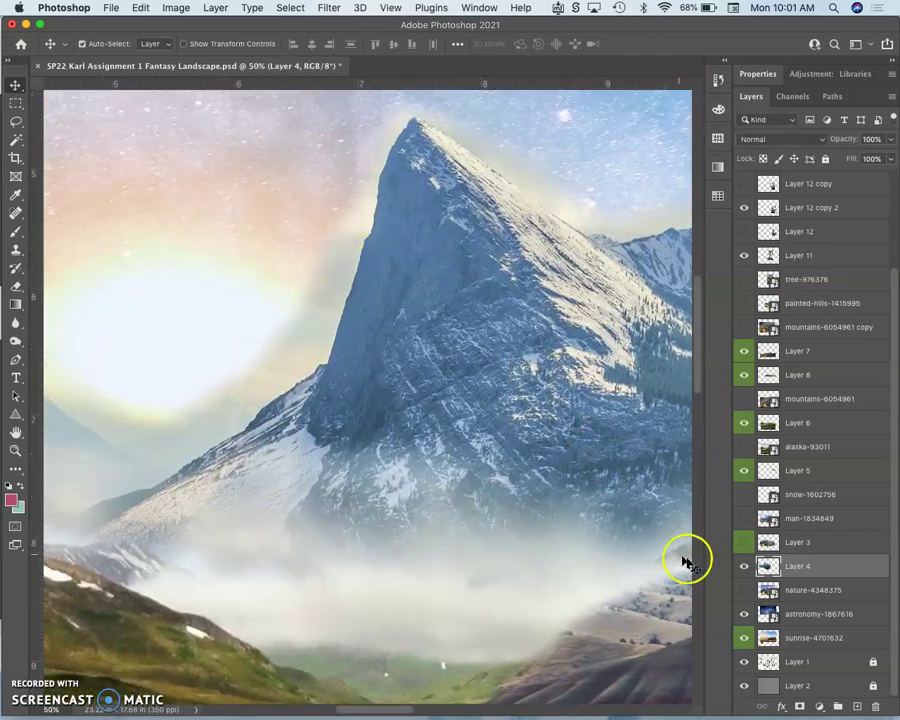
pyautogui.click(744, 566)
pyautogui.click(745, 567)
pyautogui.click(745, 567)
pyautogui.click(745, 567)
pyautogui.click(745, 567)
pyautogui.click(745, 567)
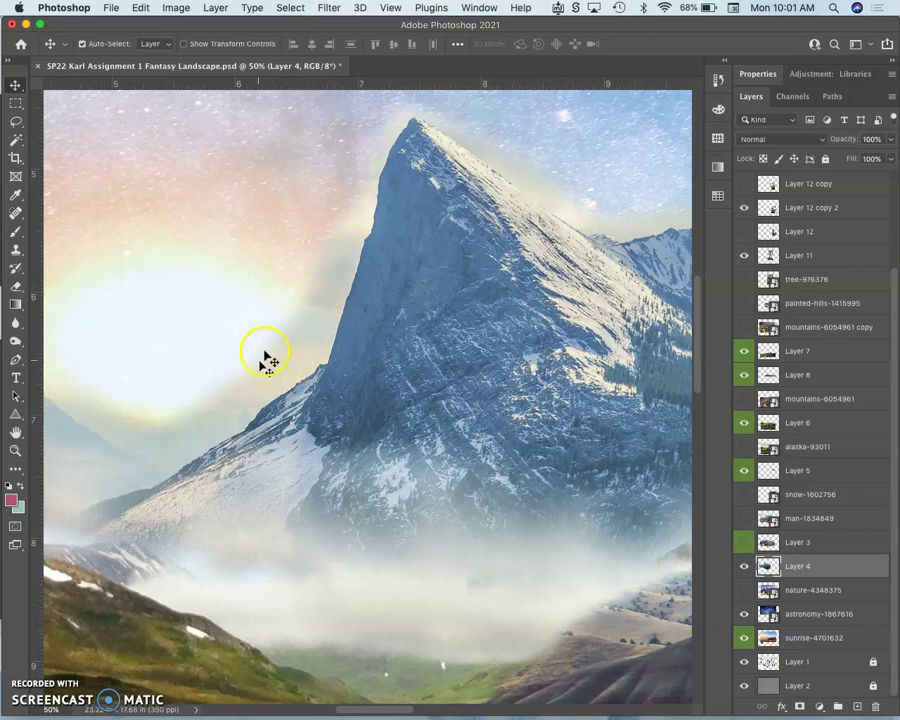
pyautogui.click(744, 566)
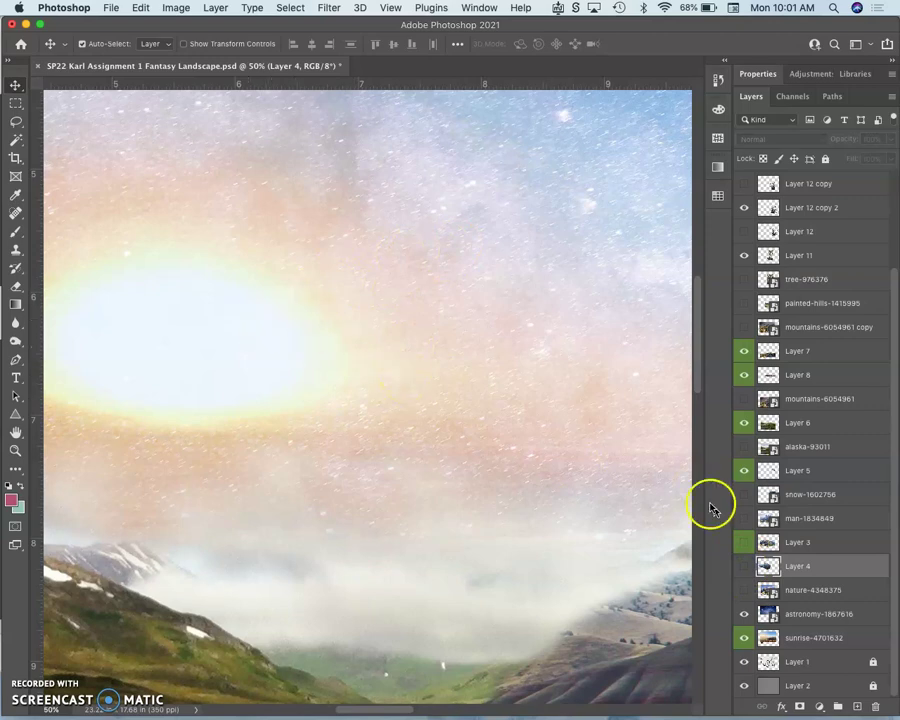
pyautogui.click(742, 567)
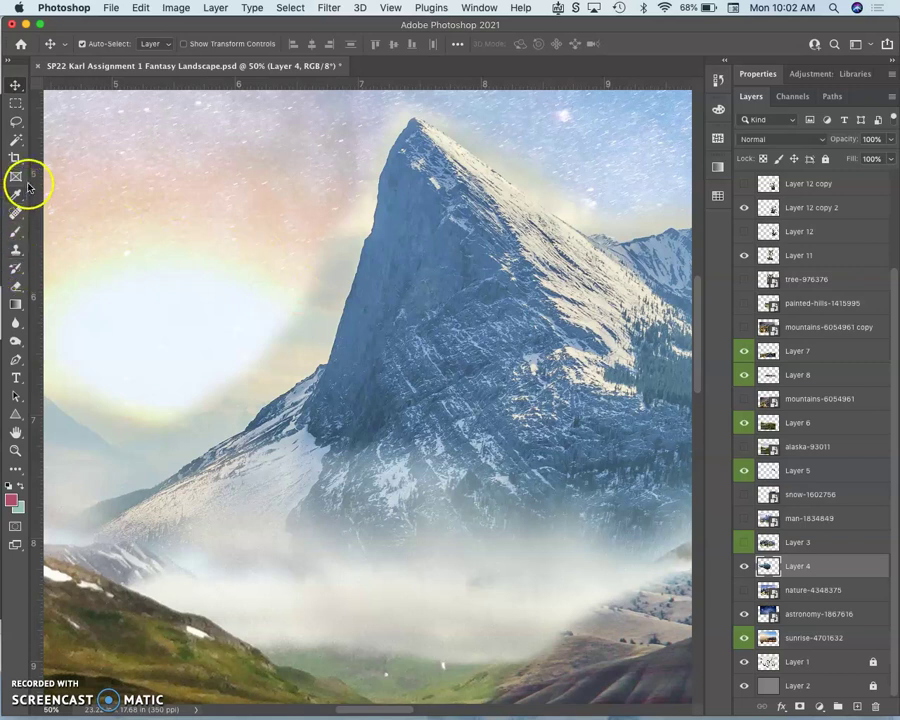
# Erase the leftover sky on Layer 4 beside the peak's sunlit side, down toward the lower slope, with the 156 px Eraser.
pyautogui.click(16, 287)
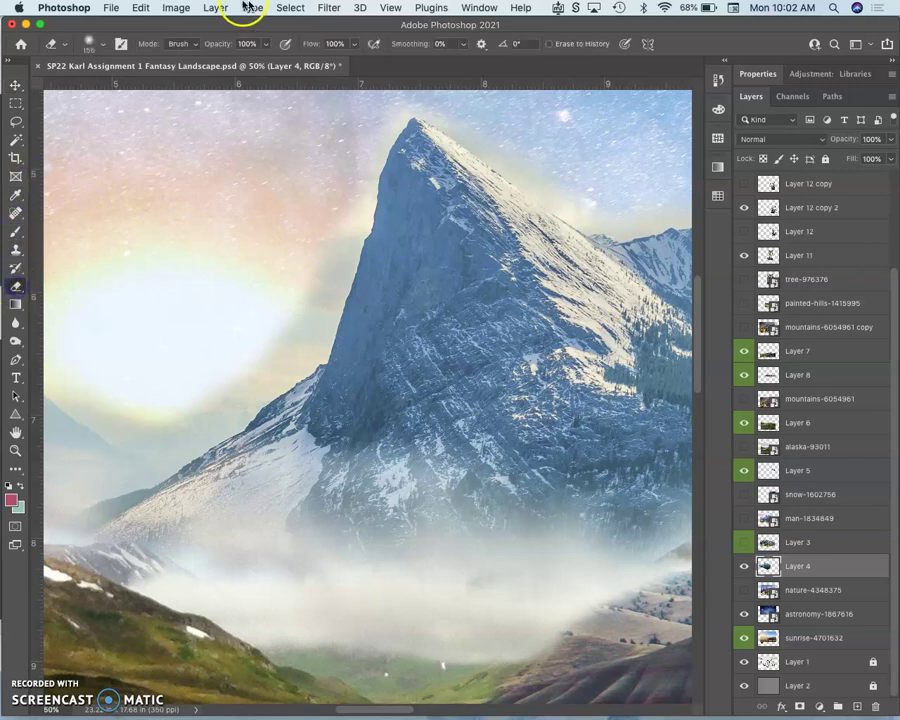
pyautogui.click(303, 262)
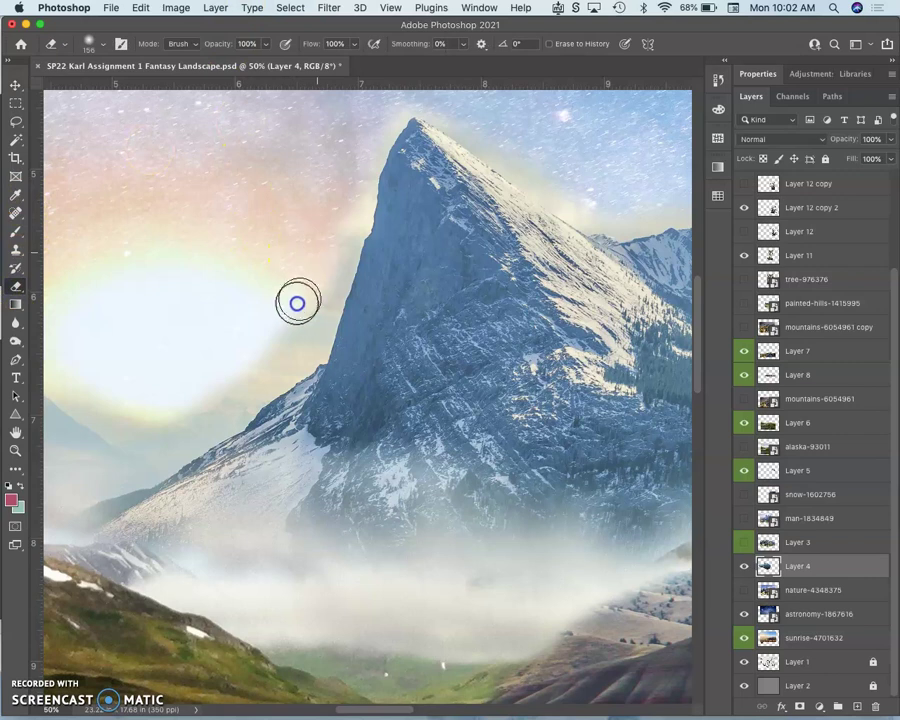
pyautogui.moveTo(370, 212)
pyautogui.mouseDown()
pyautogui.moveTo(366, 279)
pyautogui.moveTo(264, 385)
pyautogui.mouseUp()
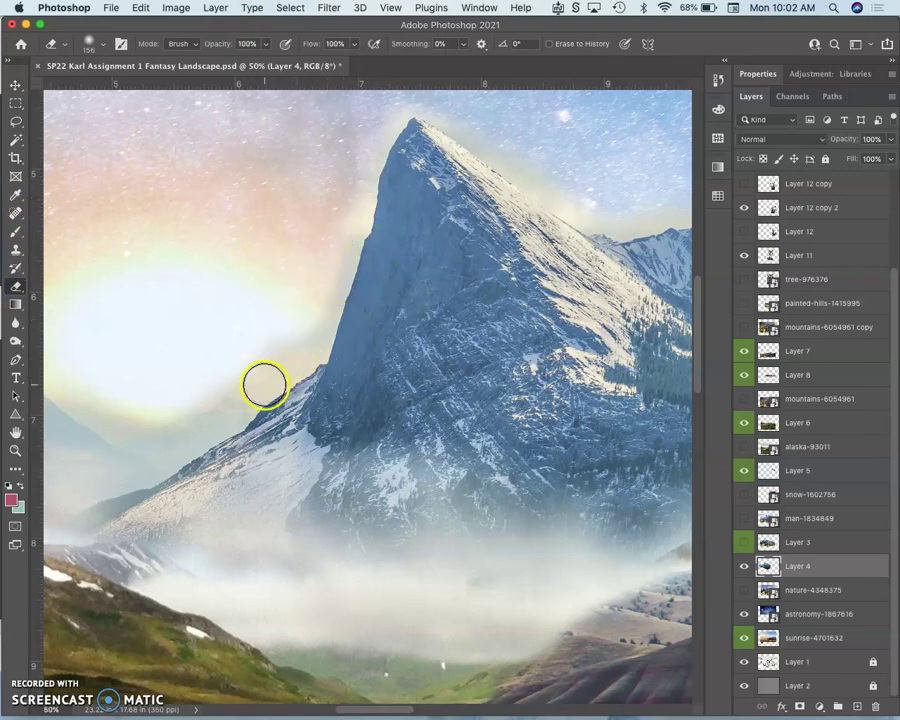
# Try to select Layer 4's leftover sky with the Magic Wand at tolerance 32 and Contiguous off.
pyautogui.click(17, 141)
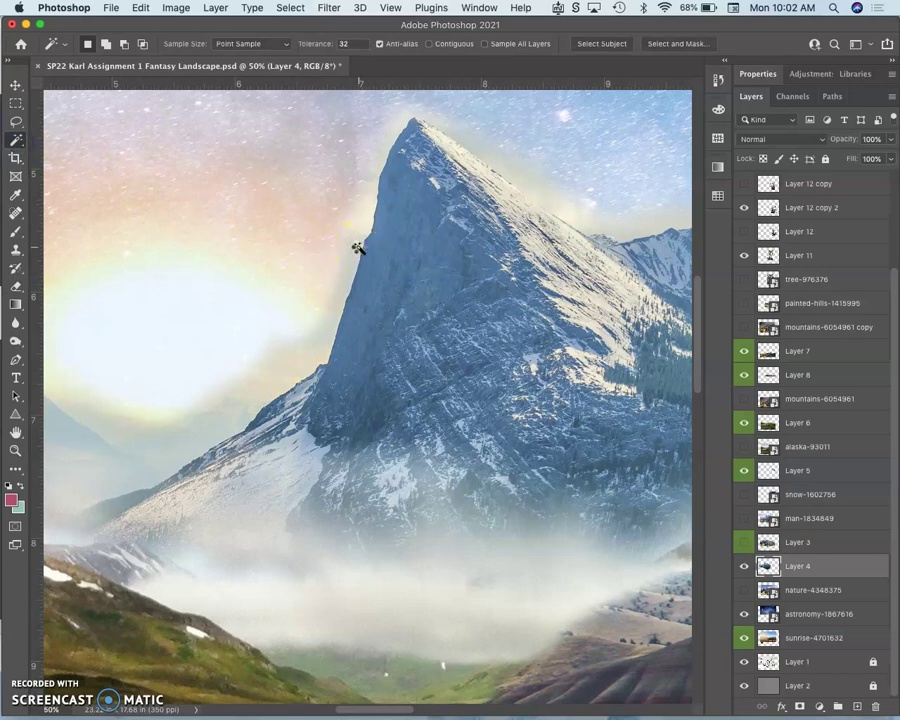
pyautogui.click(360, 246)
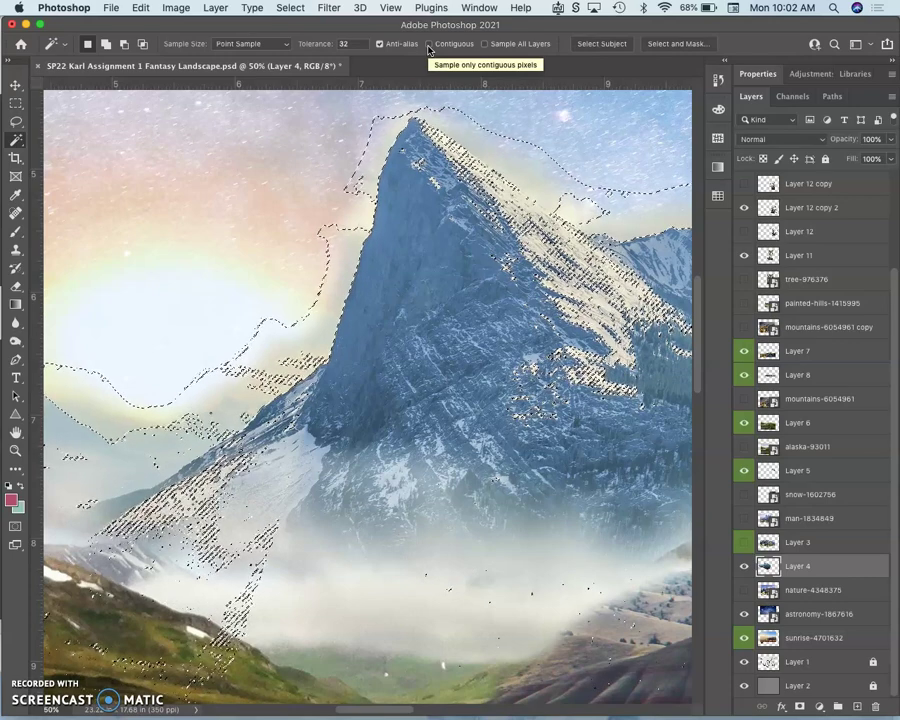
pyautogui.click(342, 290)
# Examine which parts of the sky fringe, snow and foreground the non-contiguous Magic Wand selection covers along the mountain range.
pyautogui.hscroll(5, 325, 385)
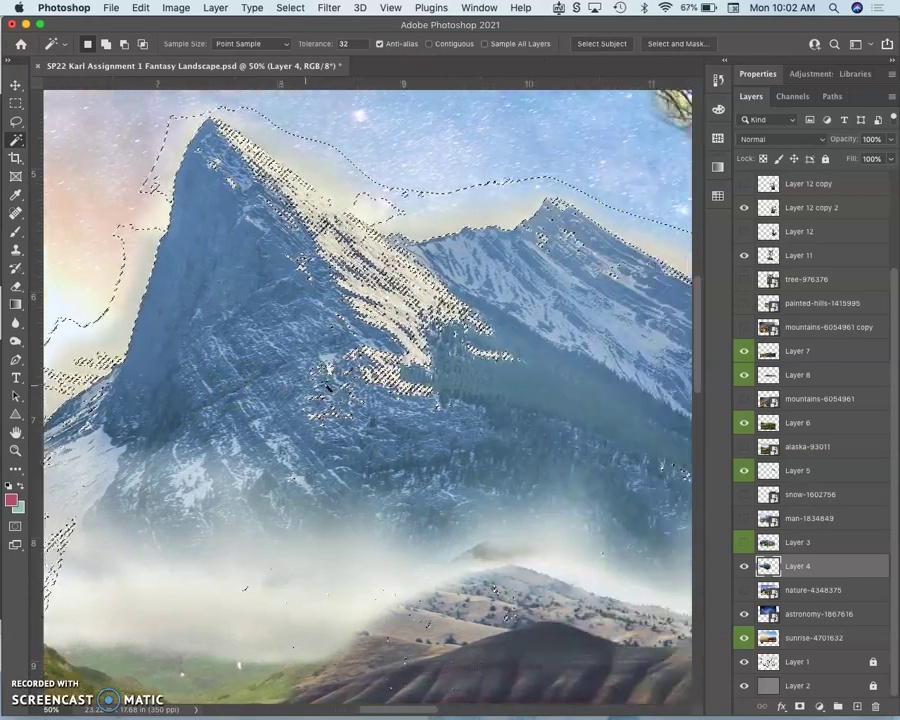
pyautogui.hscroll(3, 300, 360)
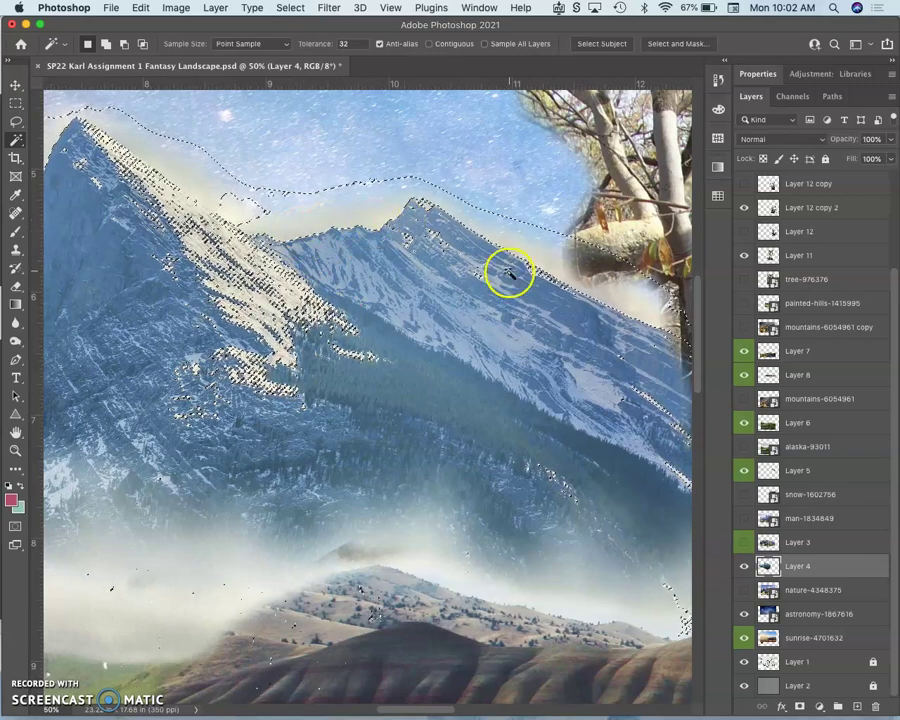
pyautogui.hscroll(-4, 290, 222)
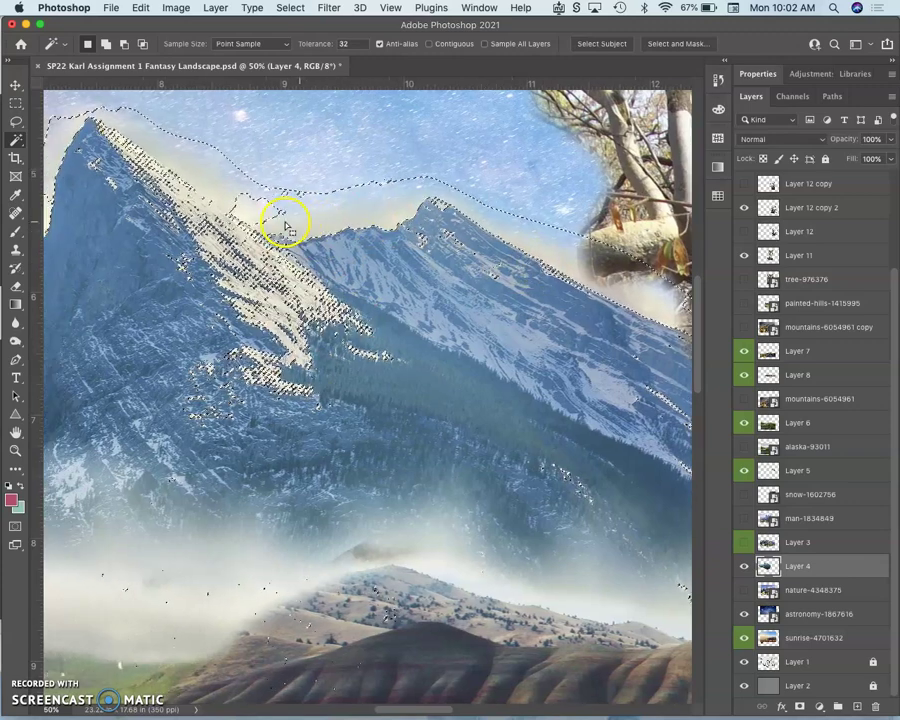
pyautogui.hscroll(-4, 174, 276)
pyautogui.scroll(-3, 174, 276)
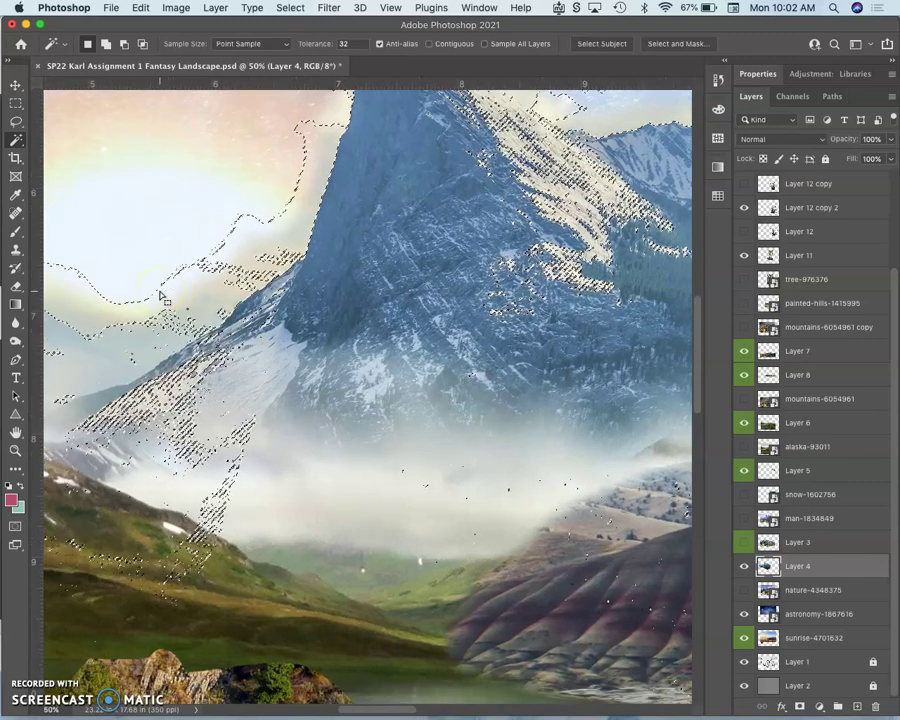
pyautogui.hscroll(4, 185, 427)
pyautogui.scroll(1, 185, 427)
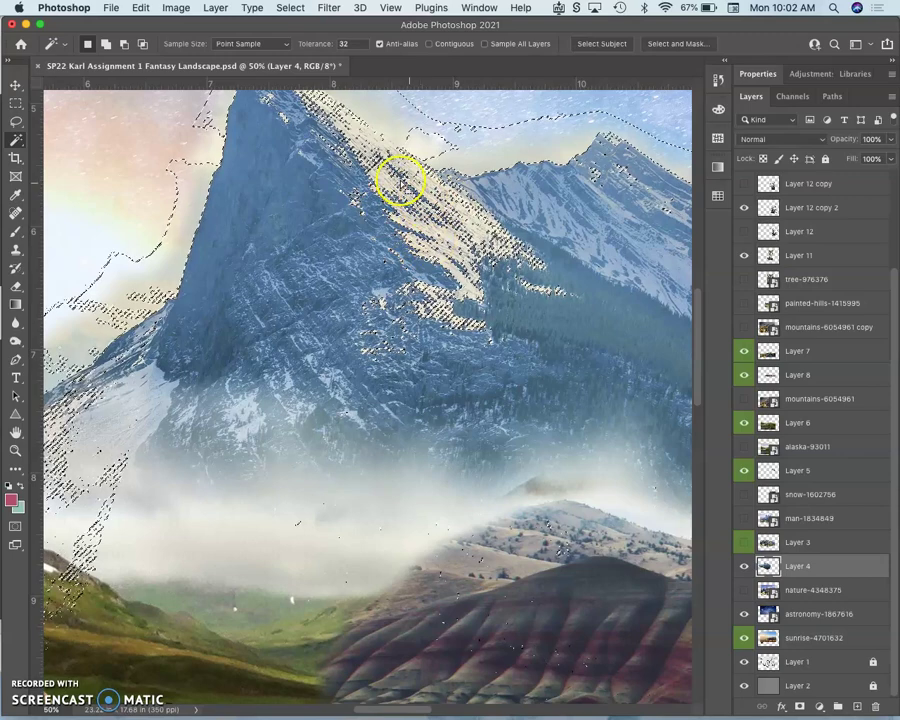
pyautogui.scroll(2, 400, 262)
pyautogui.scroll(4, 400, 262)
pyautogui.hscroll(-2, 400, 262)
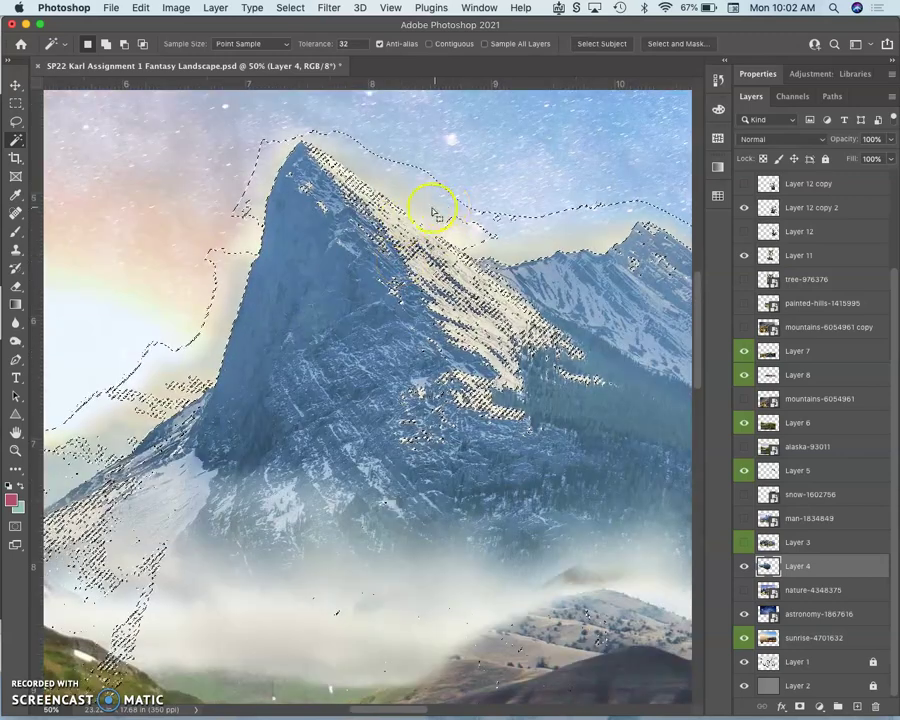
# Discard the non-contiguous Magic Wand selection.
pyautogui.keyDown('shift'); pyautogui.click(381, 177); pyautogui.keyUp('shift')
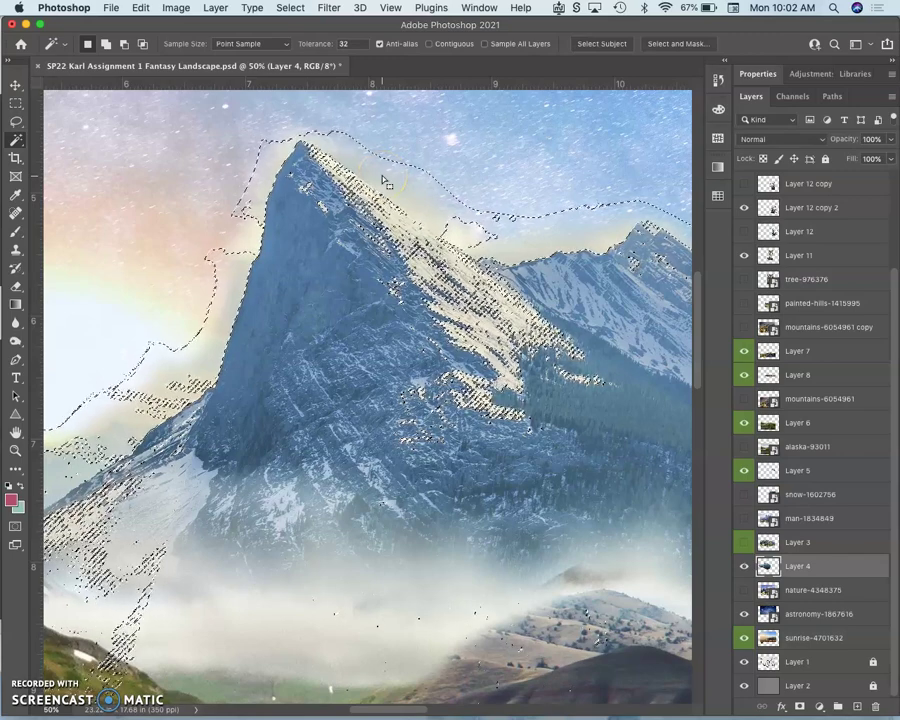
pyautogui.moveTo(241, 165); pyautogui.dragTo(85, 140)
pyautogui.click(16, 121)
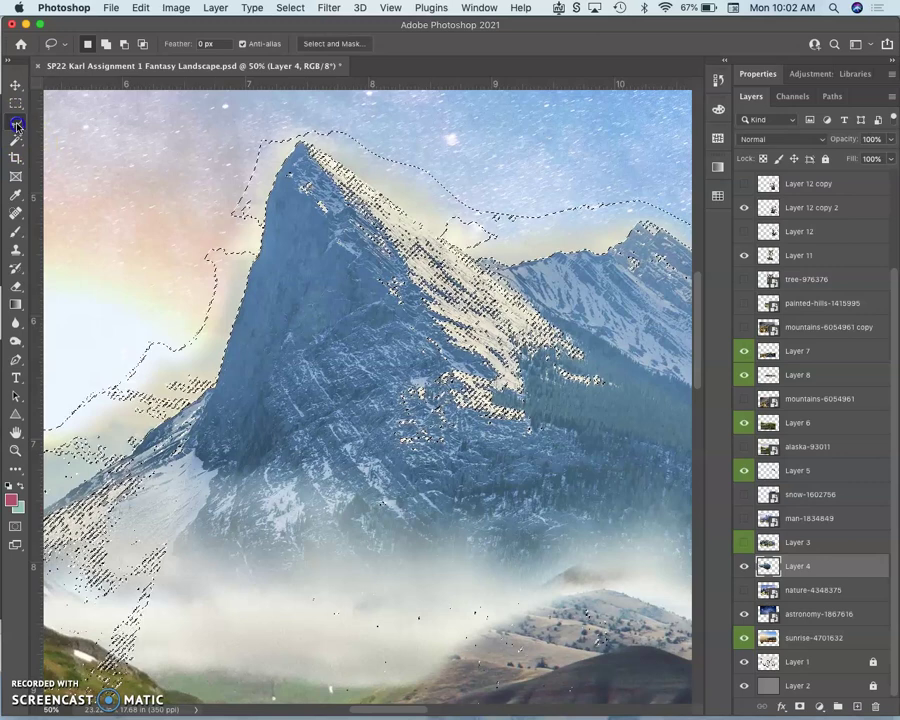
pyautogui.click(121, 143)
# With the Magic Wand at tolerance 32 and Contiguous on, select the sky fringe beside the peak and add the fringe above the ridge.
pyautogui.click(16, 140)
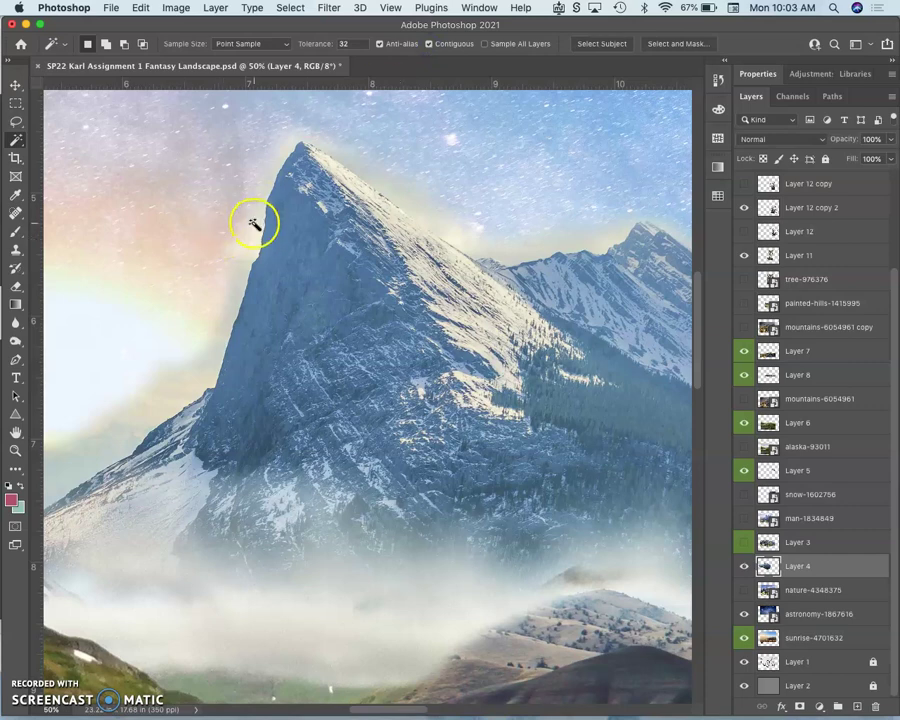
pyautogui.click(352, 45)
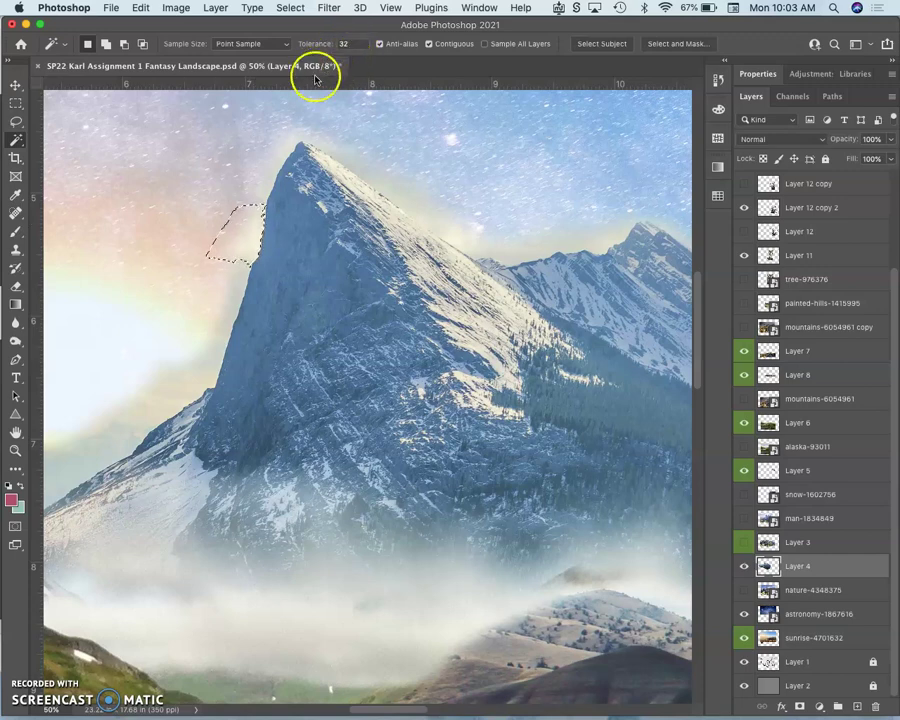
pyautogui.press('shift')
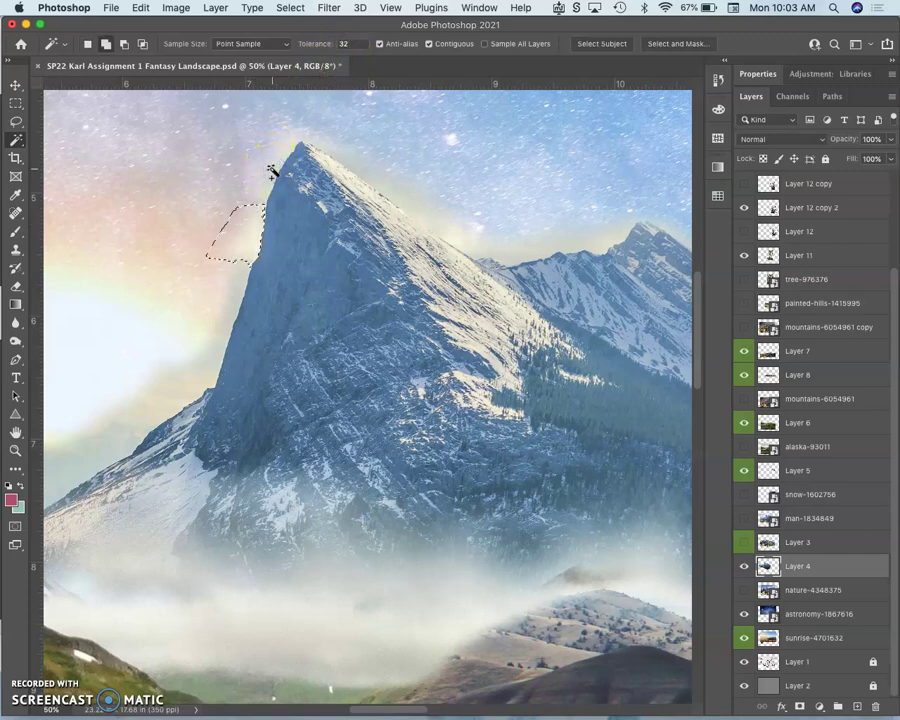
pyautogui.click(283, 152)
pyautogui.click(333, 147)
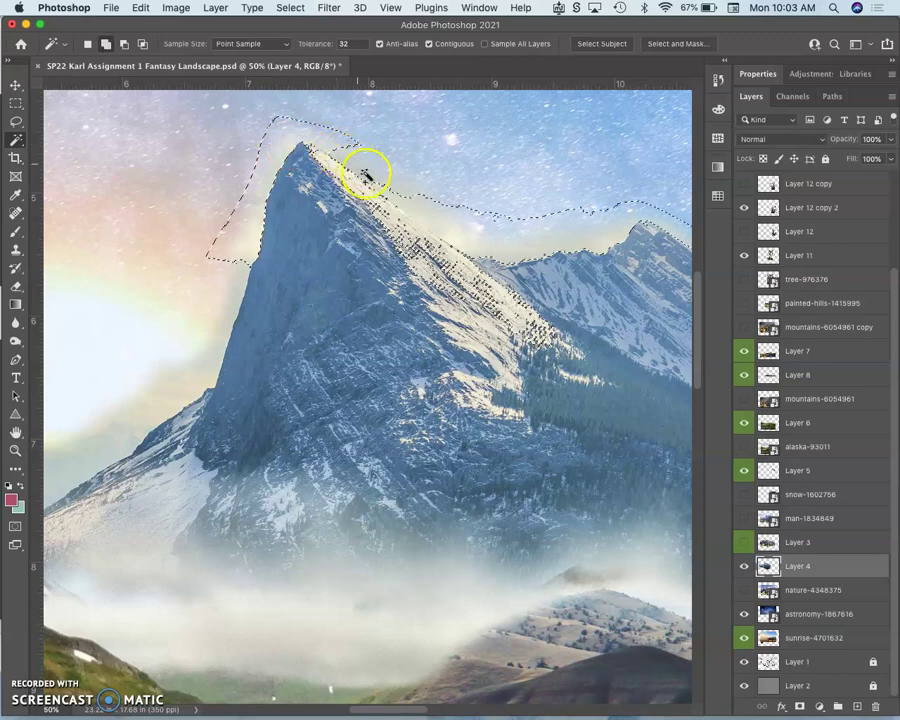